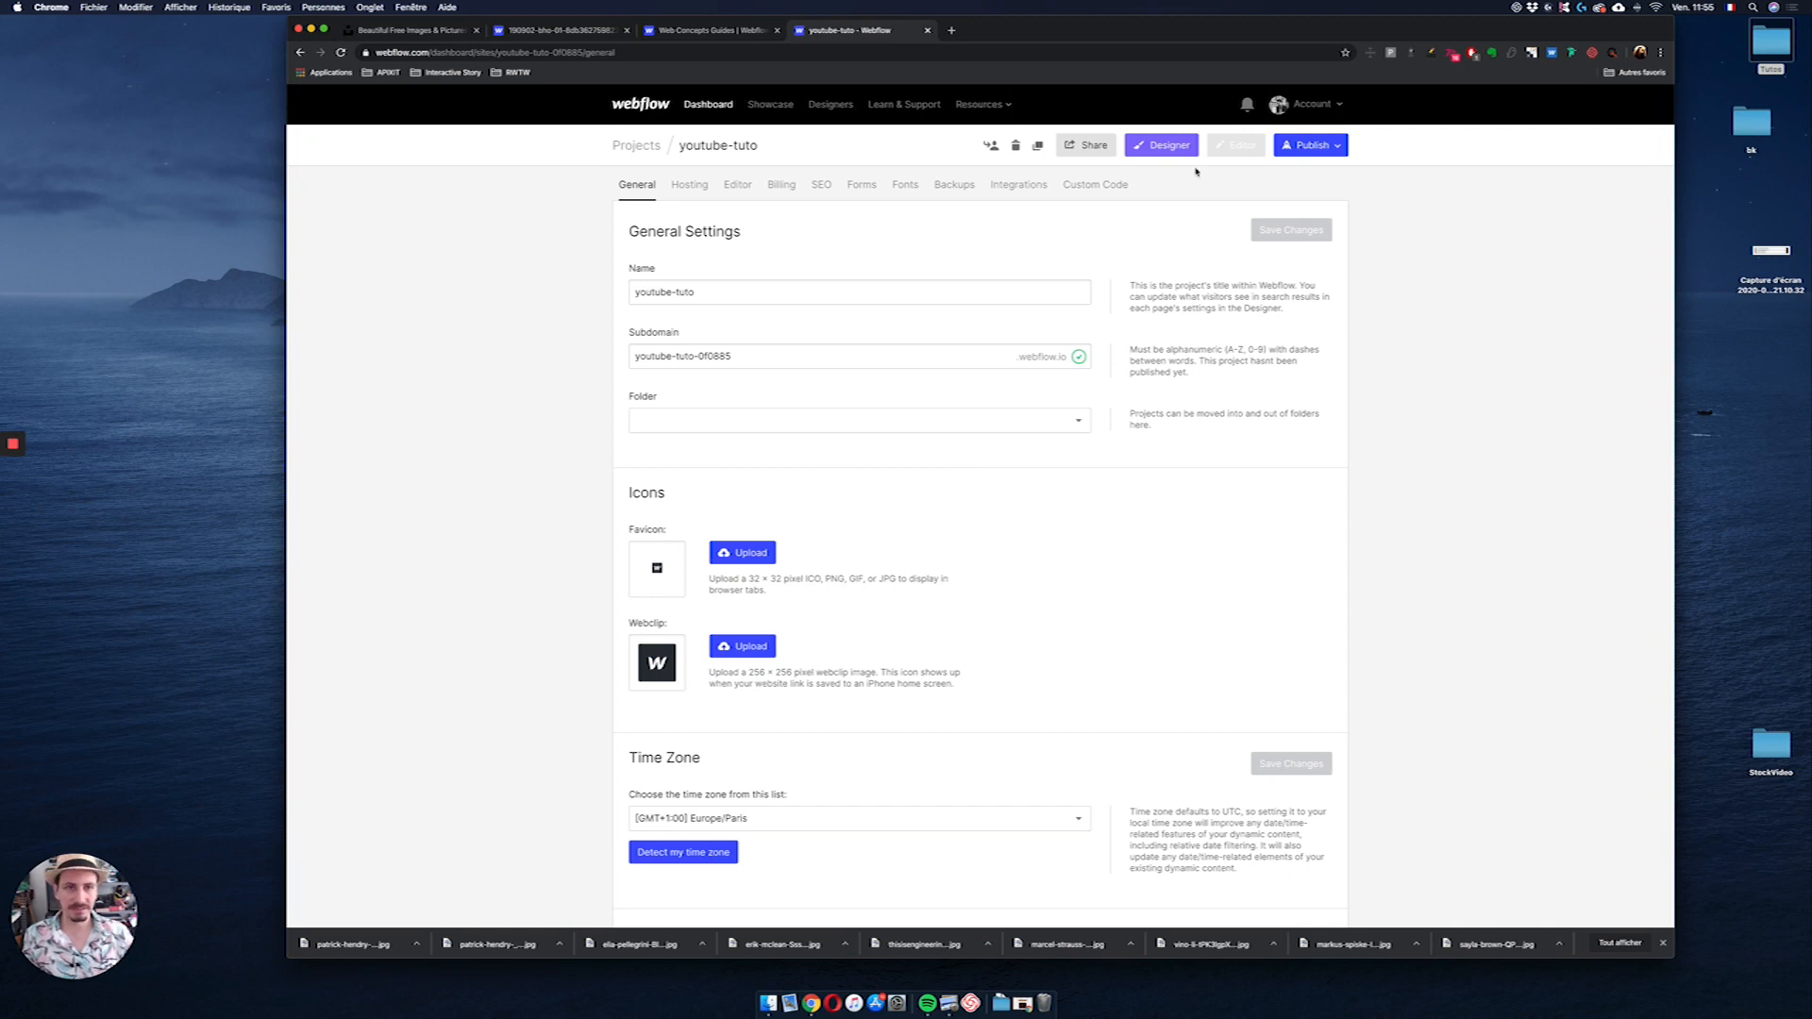
Open the youtube-tuto project in the Designer and return from there to its project settings
click(1170, 146)
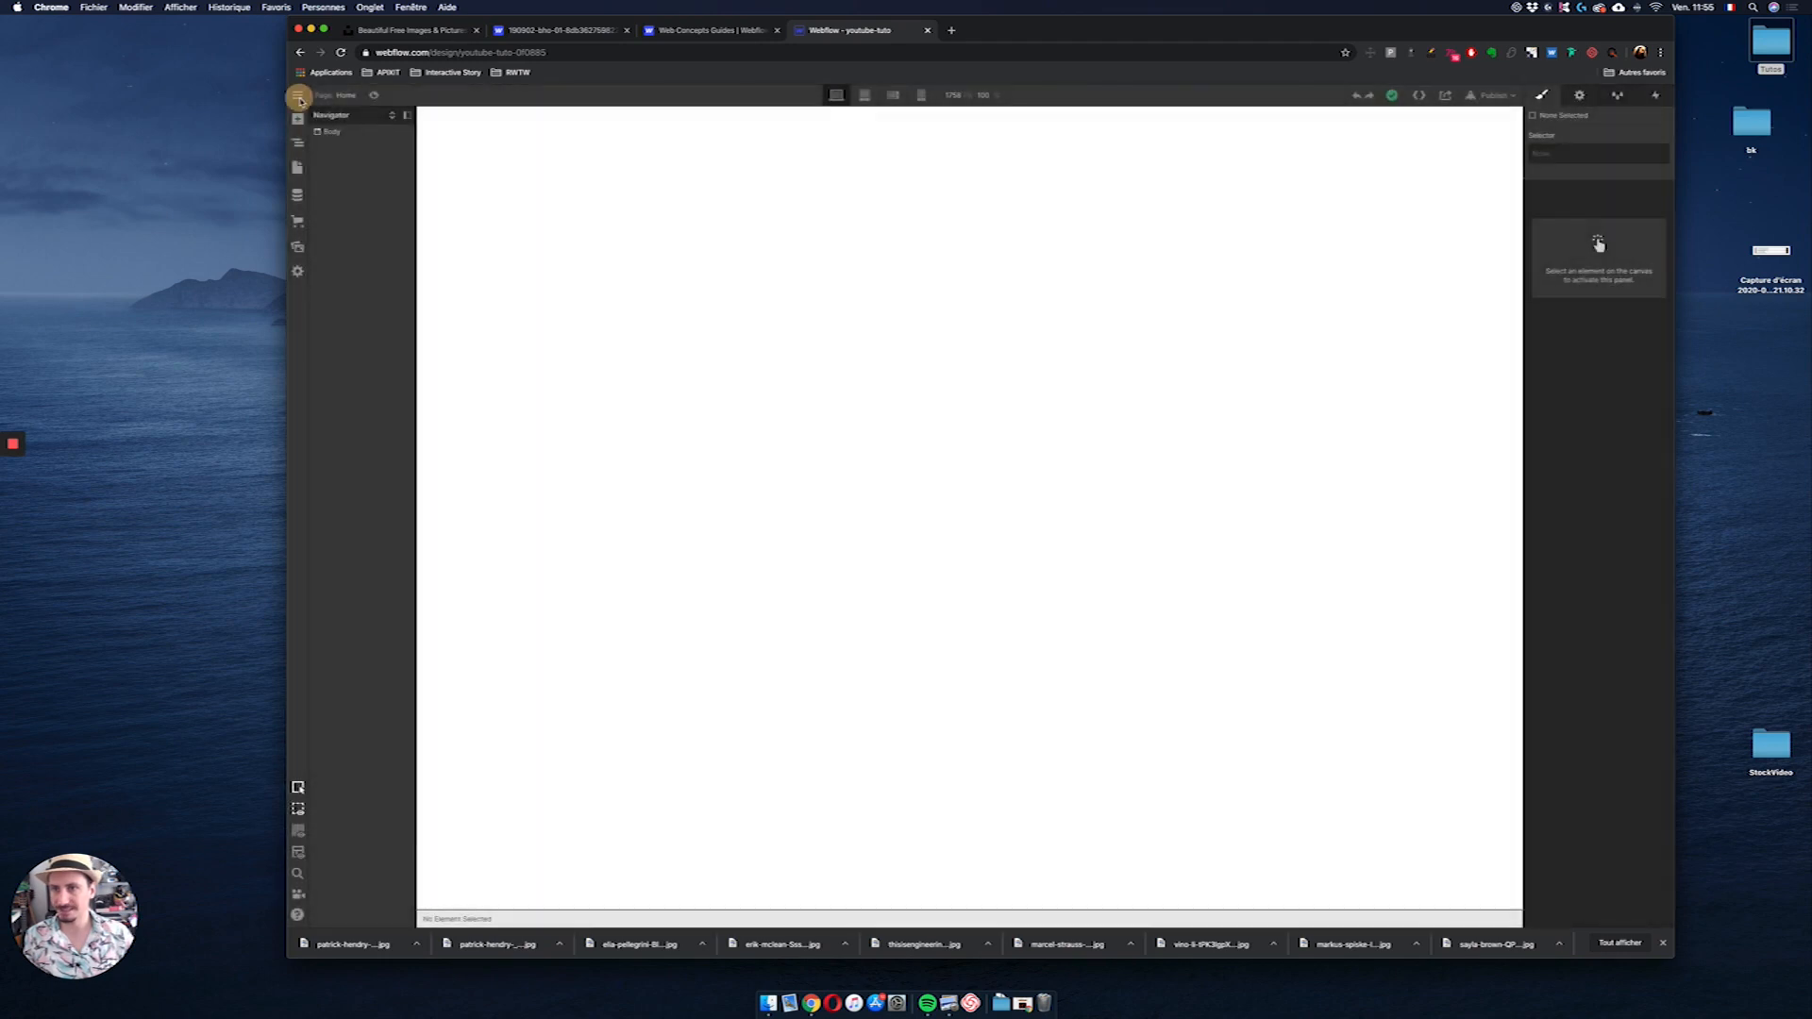
mouse_move(298, 98)
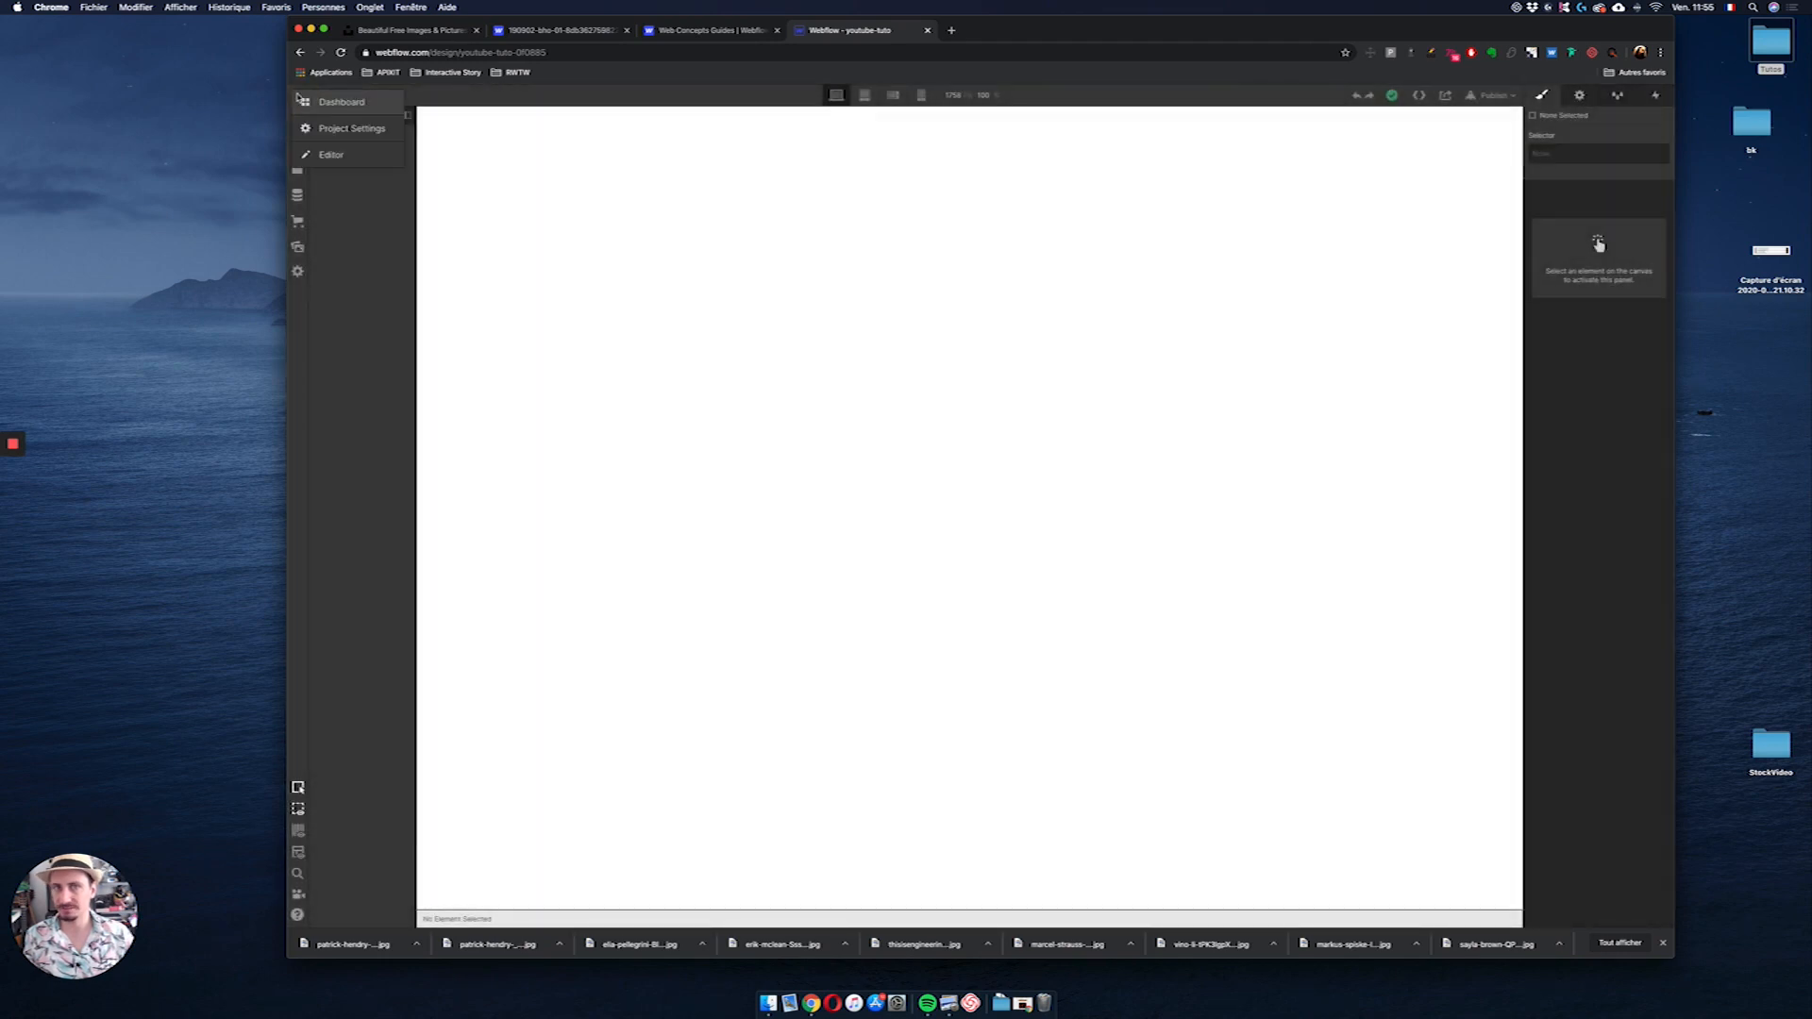
click(353, 129)
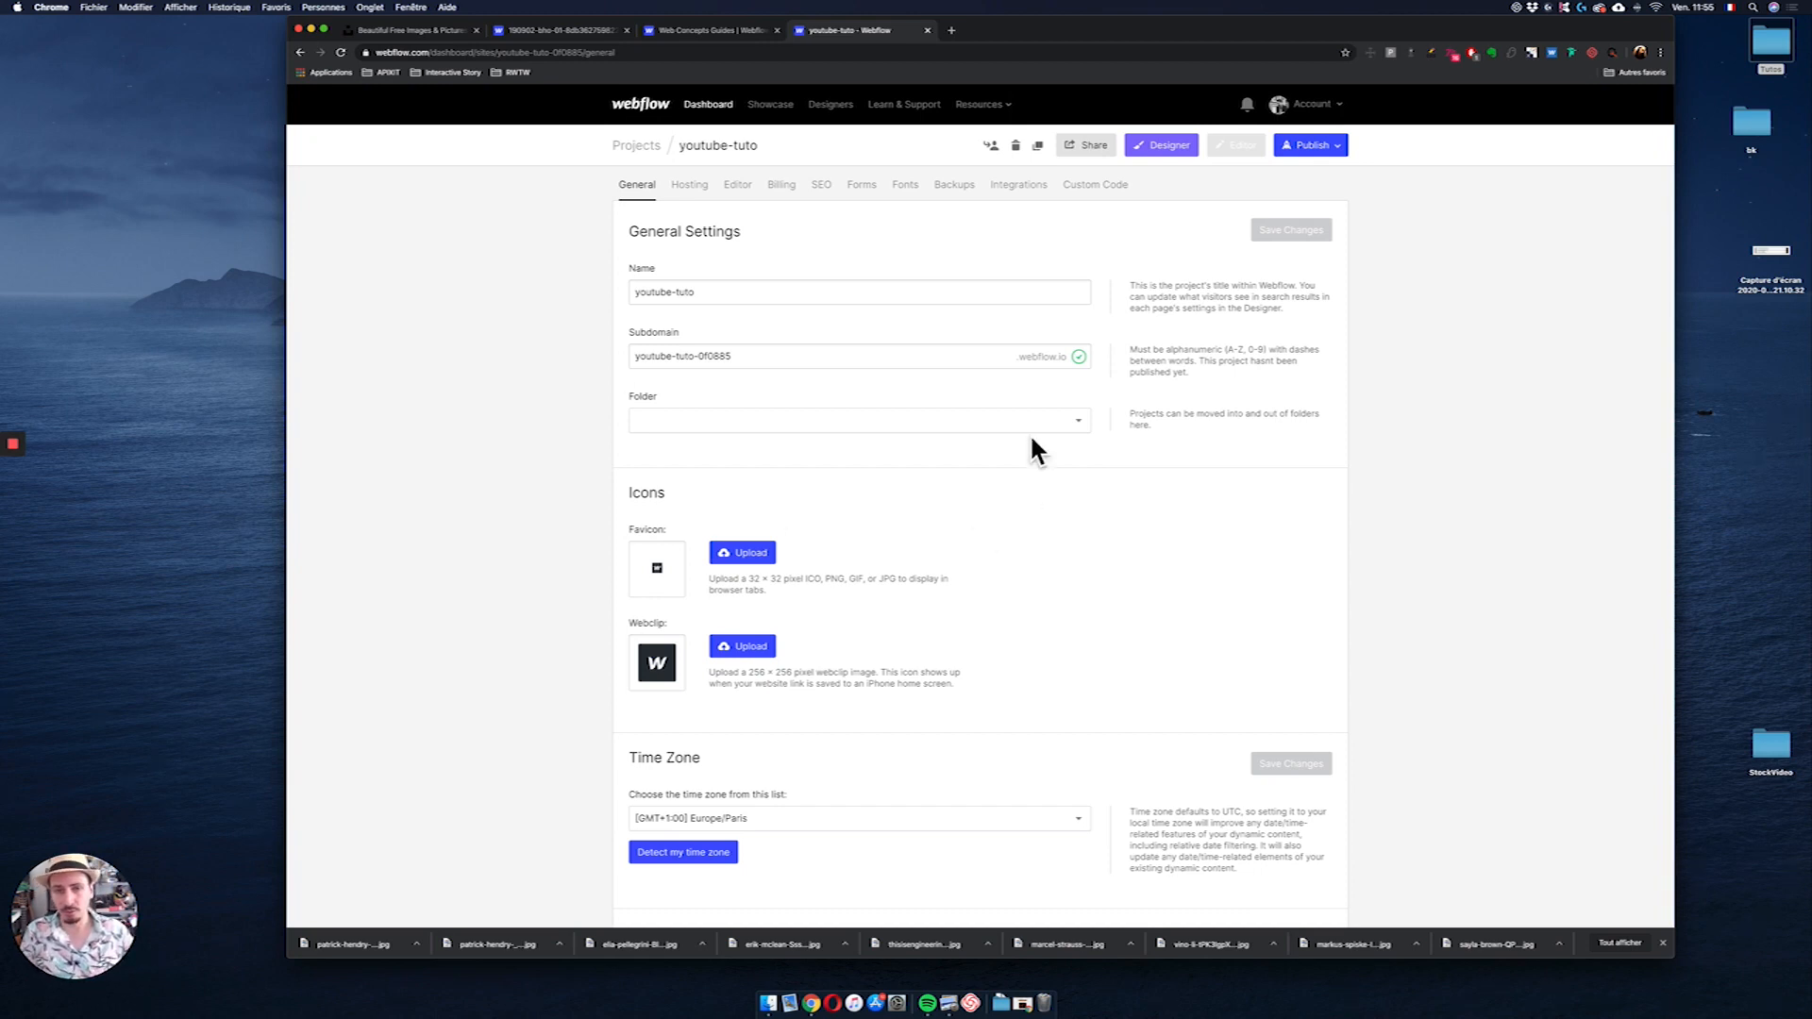
Review the project's general settings, from the folder choices, icons and time zone to the branding, overview and site activity sections
click(1079, 428)
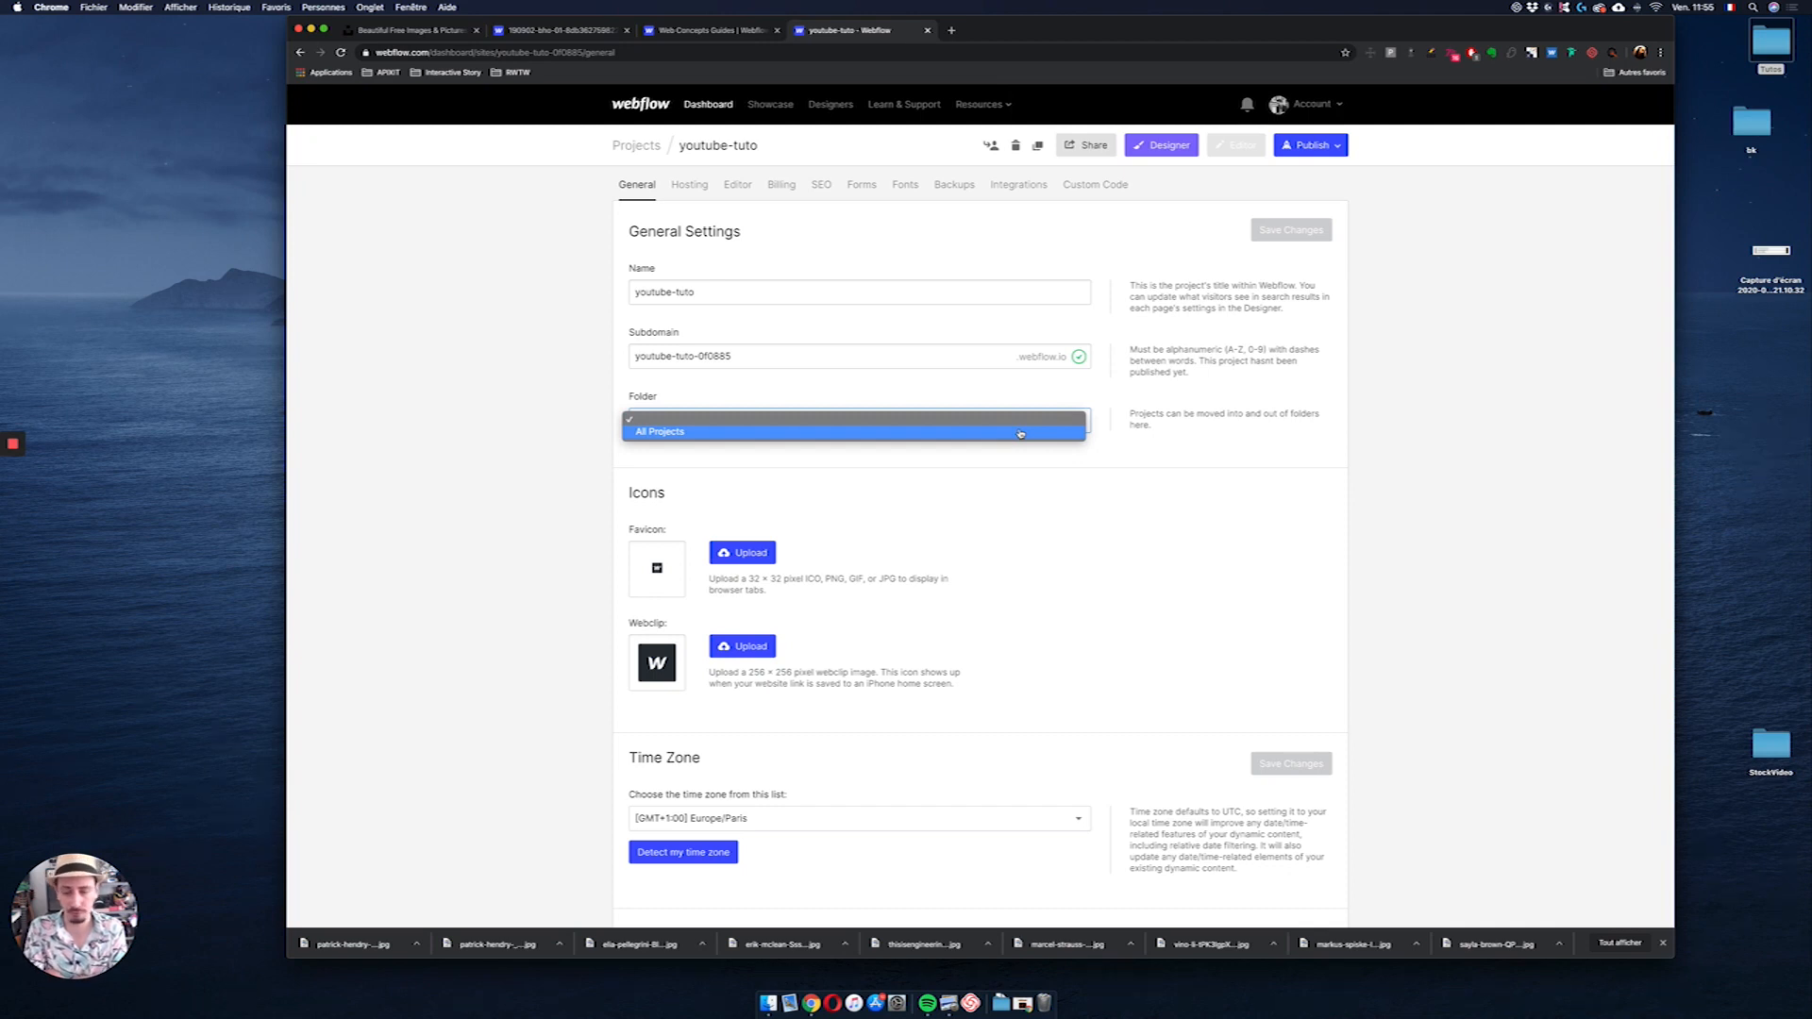
click(1118, 595)
scroll(1120, 591, down, 5)
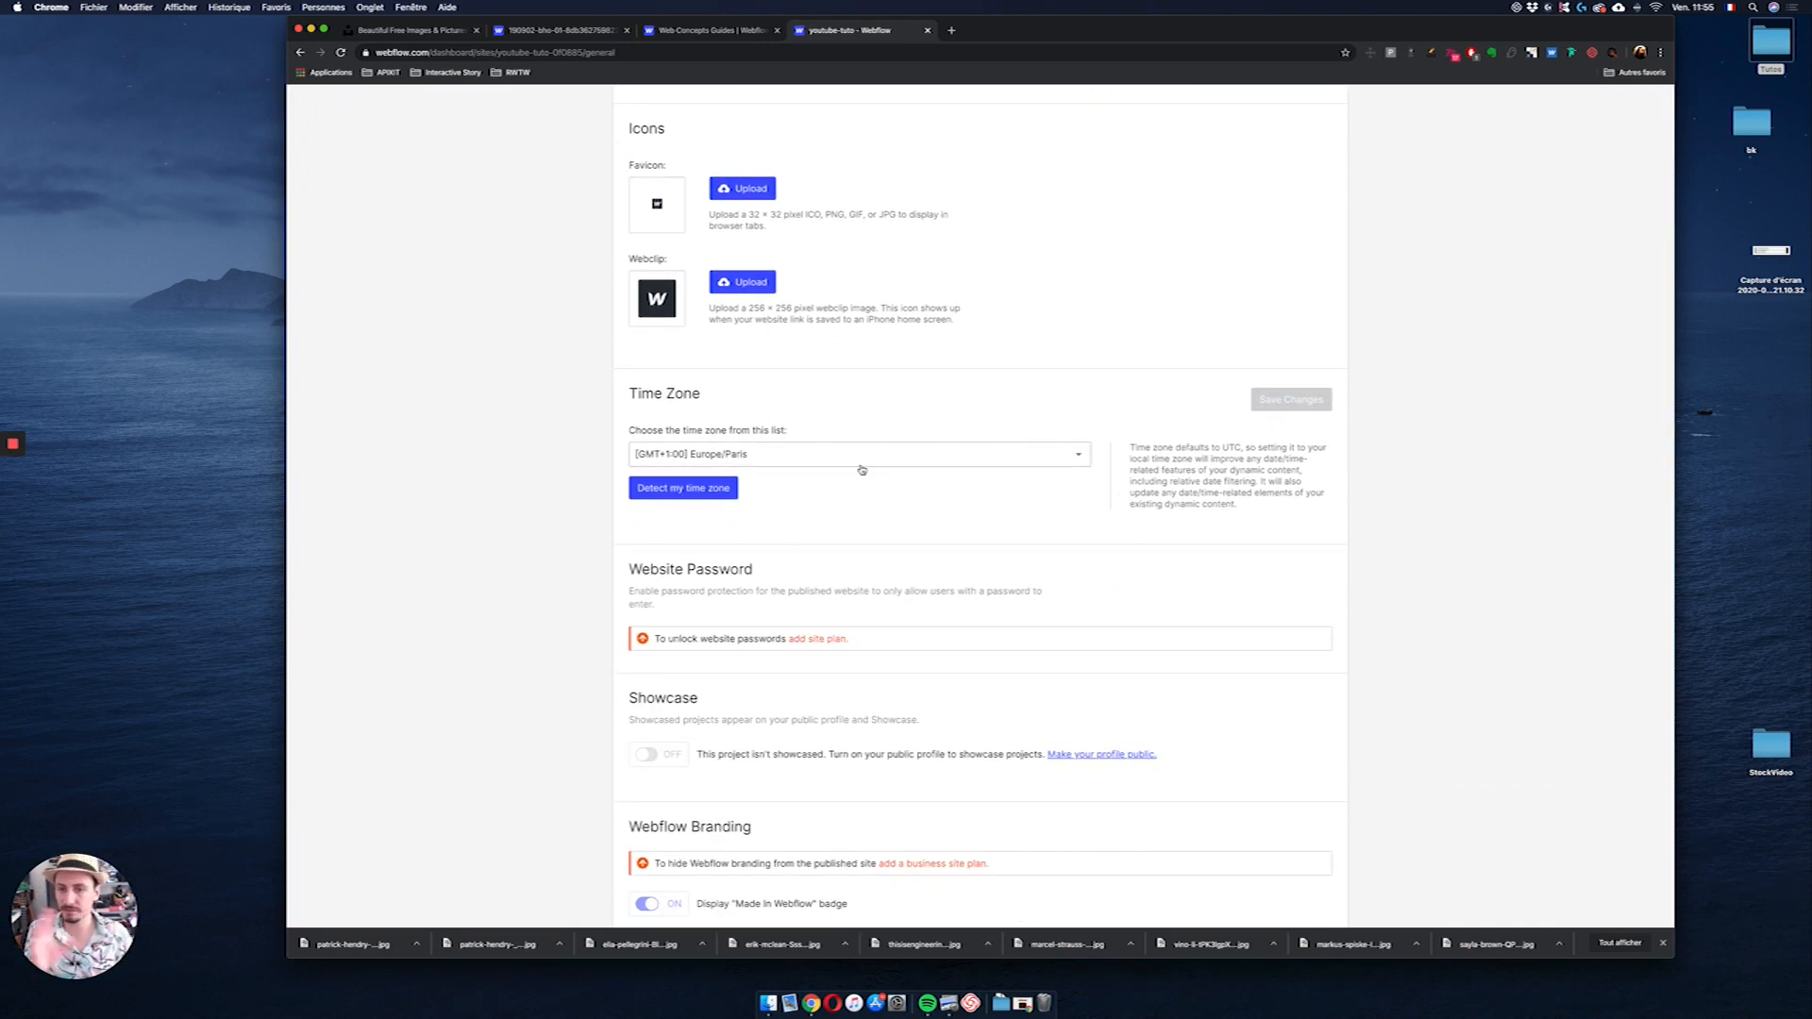
scroll(855, 466, down, 3)
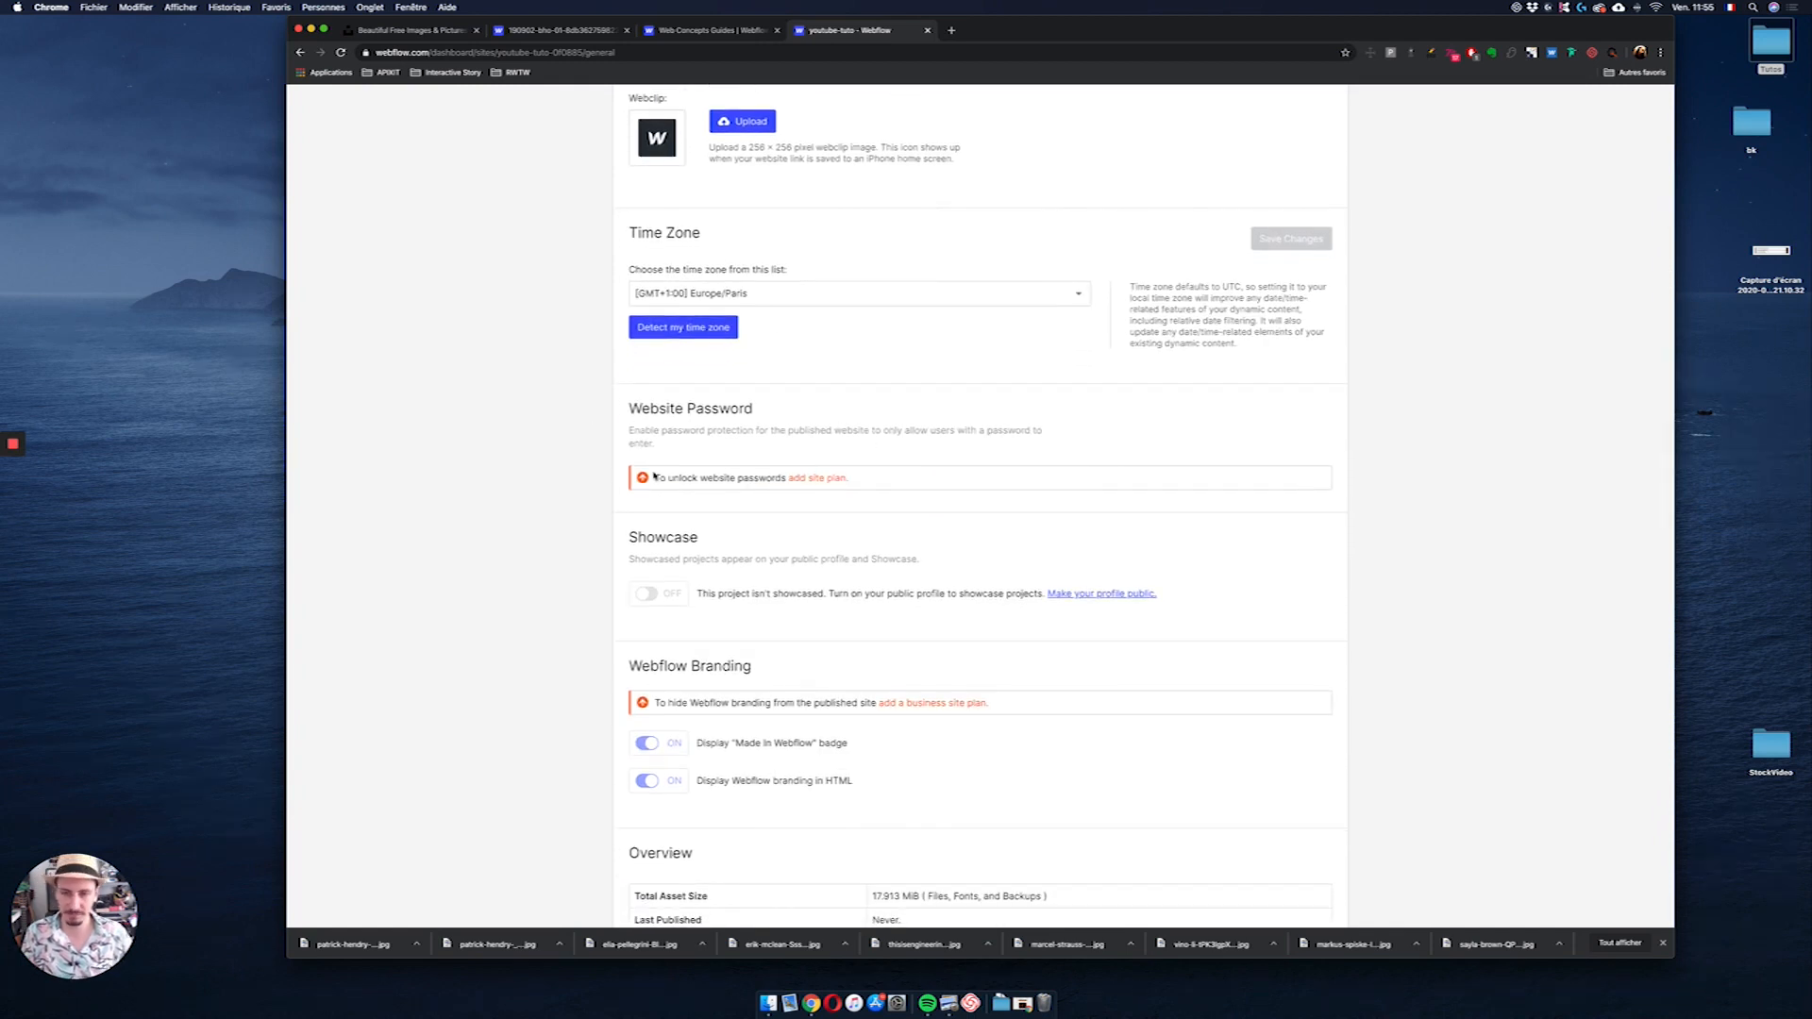
scroll(788, 449, down, 2)
scroll(748, 428, up, 9)
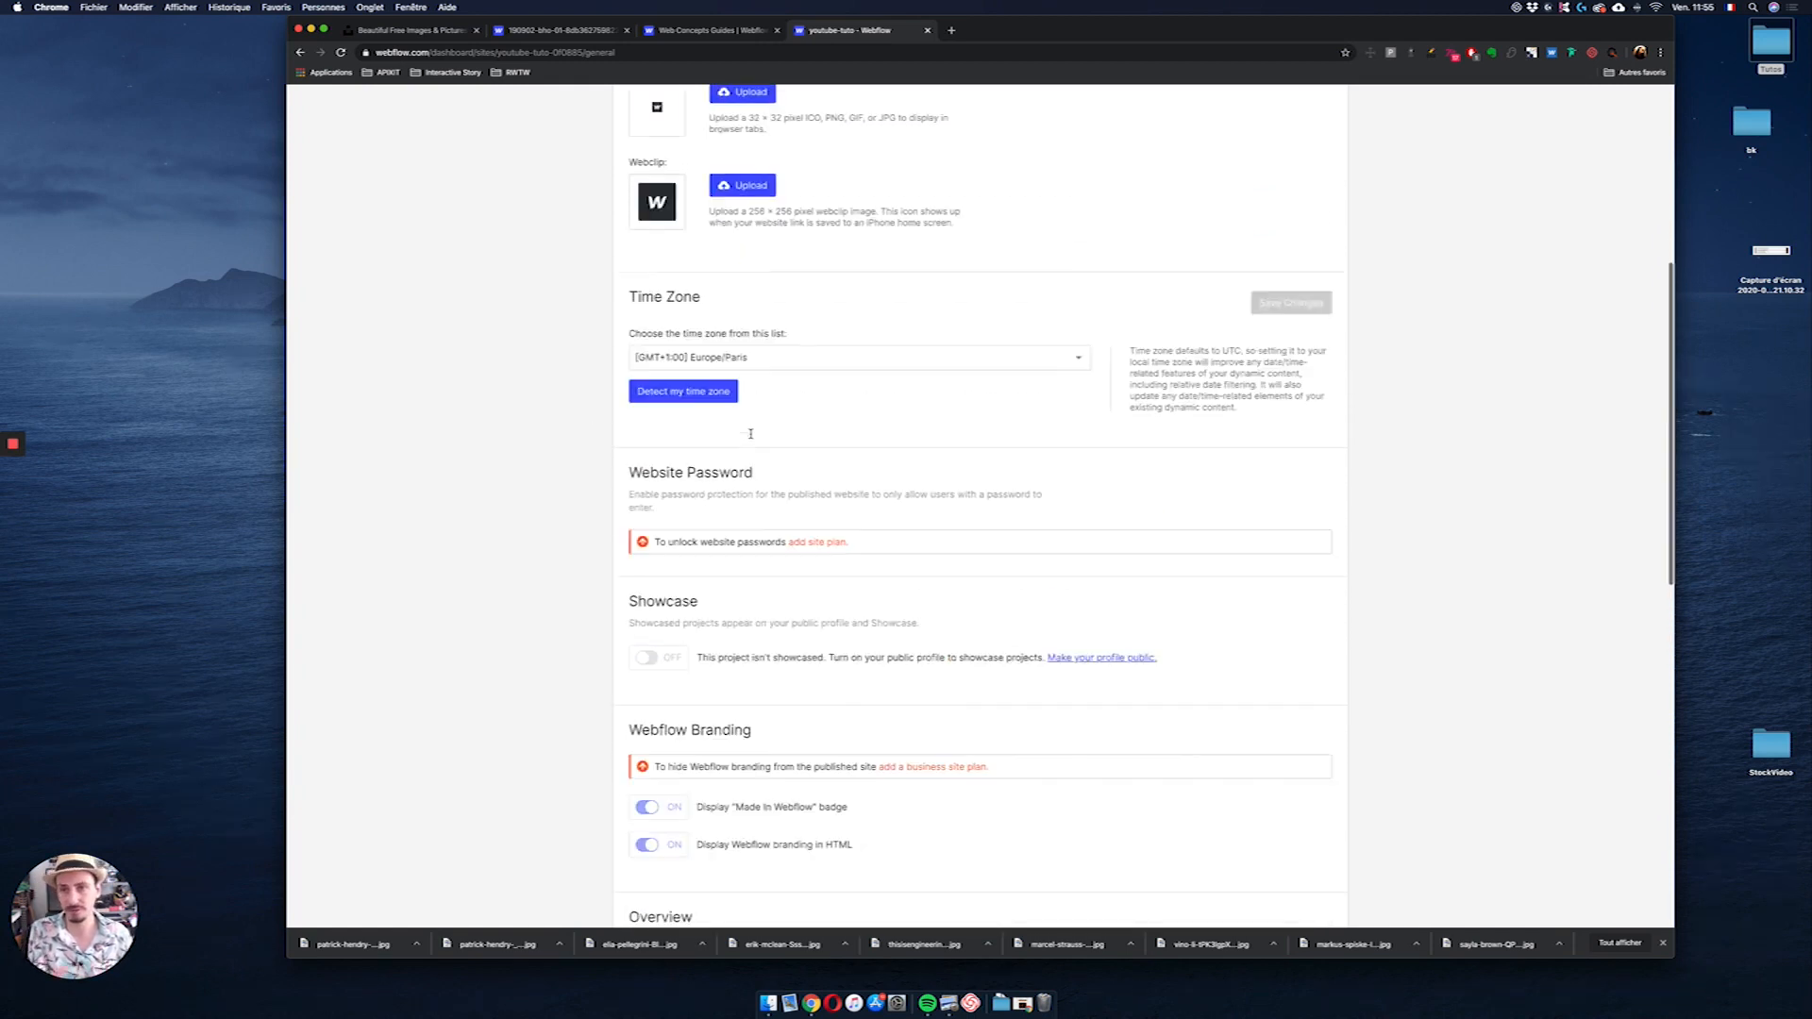
scroll(752, 439, up, 2)
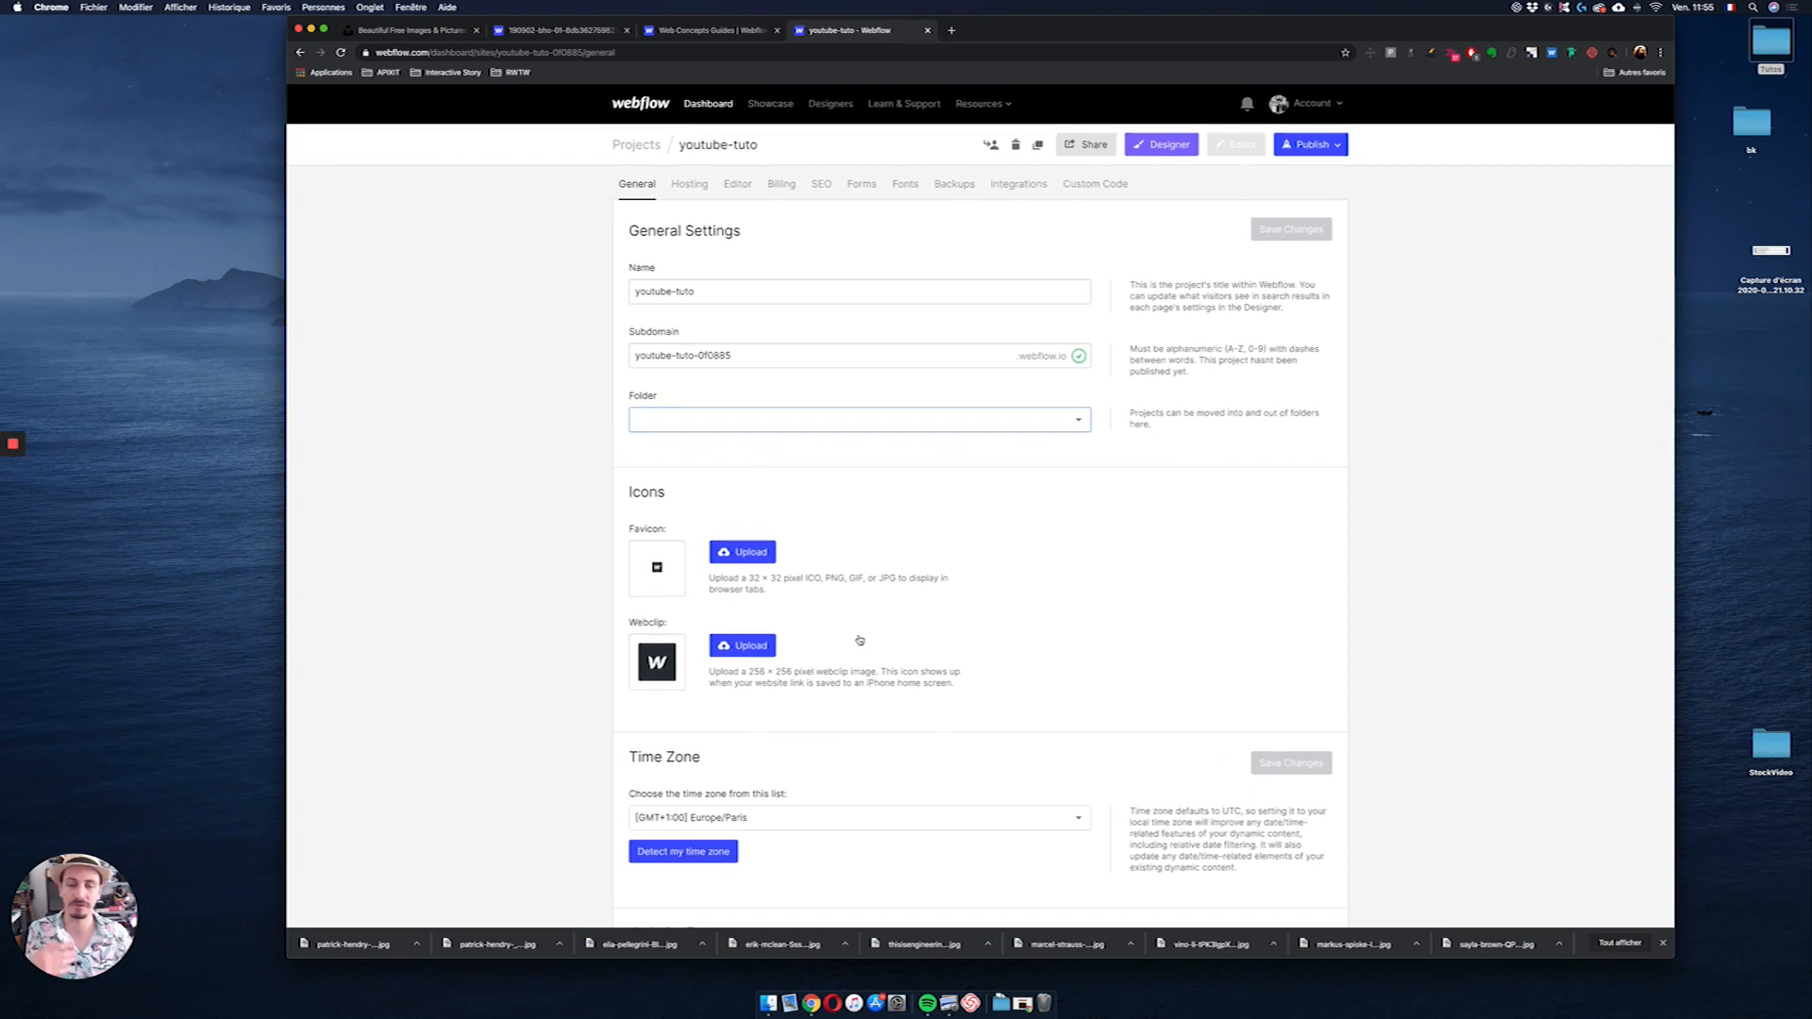
scroll(858, 637, down, 7)
scroll(849, 639, down, 5)
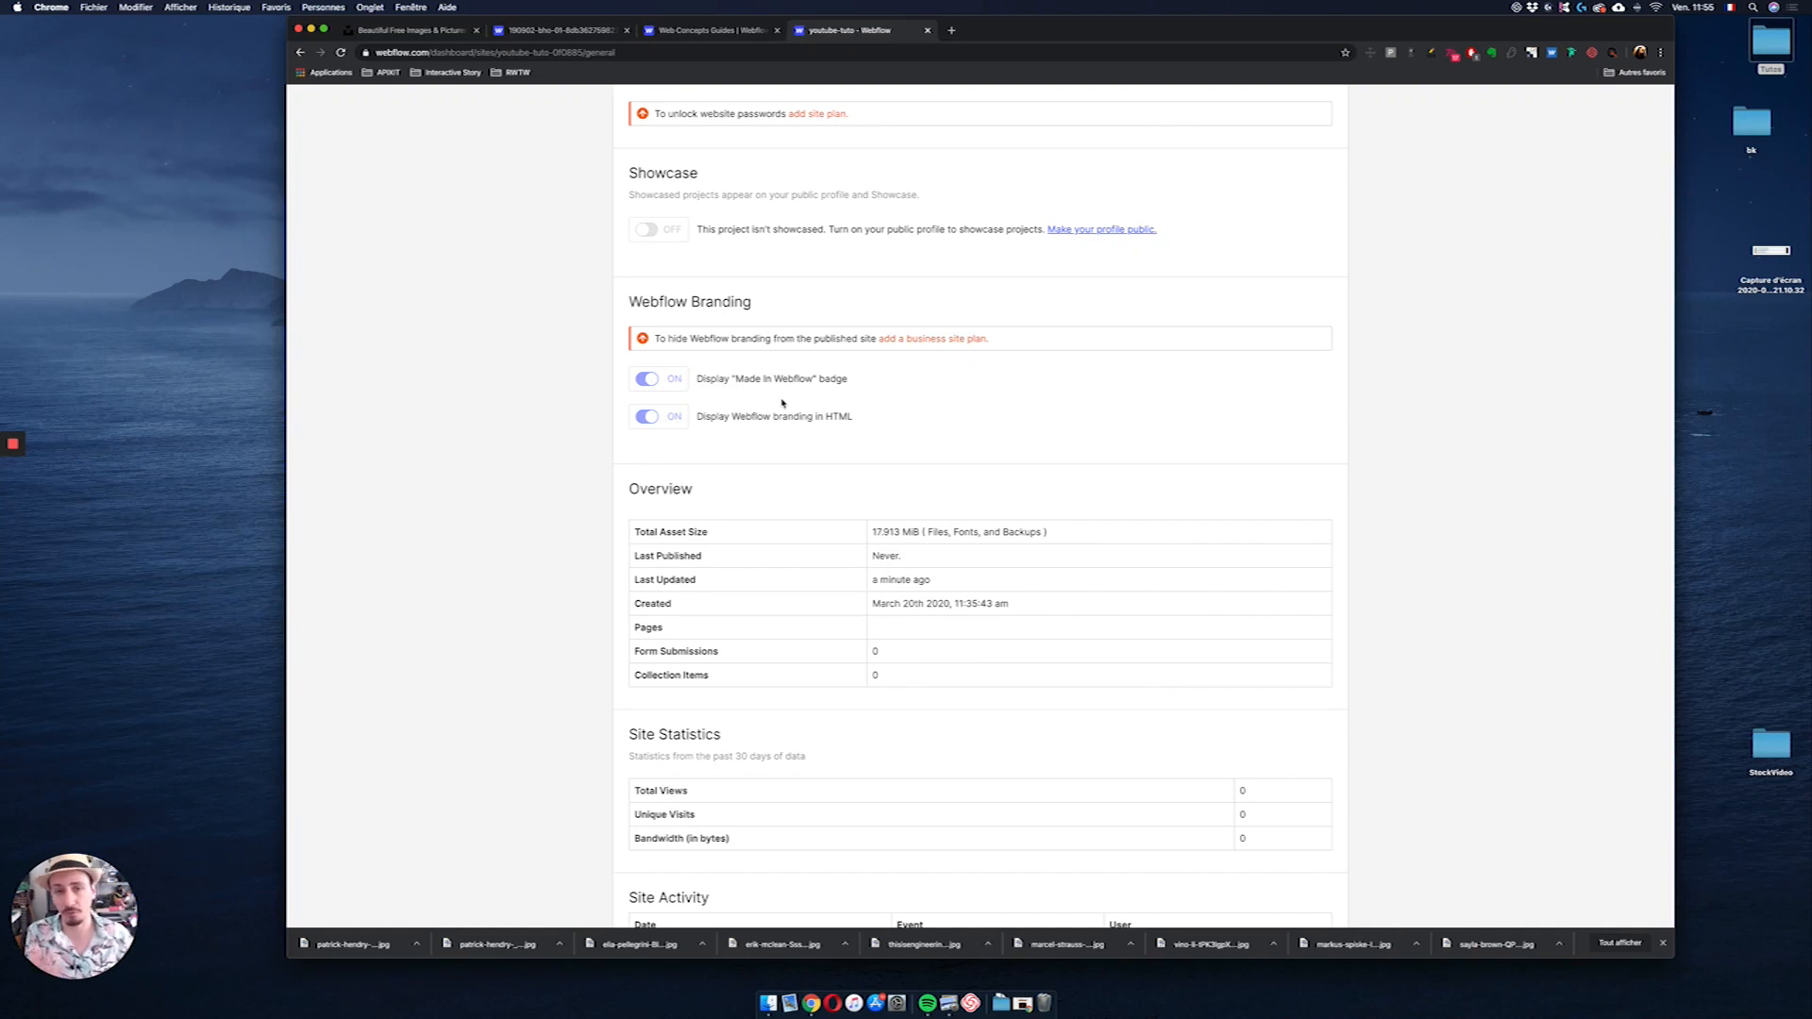
scroll(965, 377, down, 7)
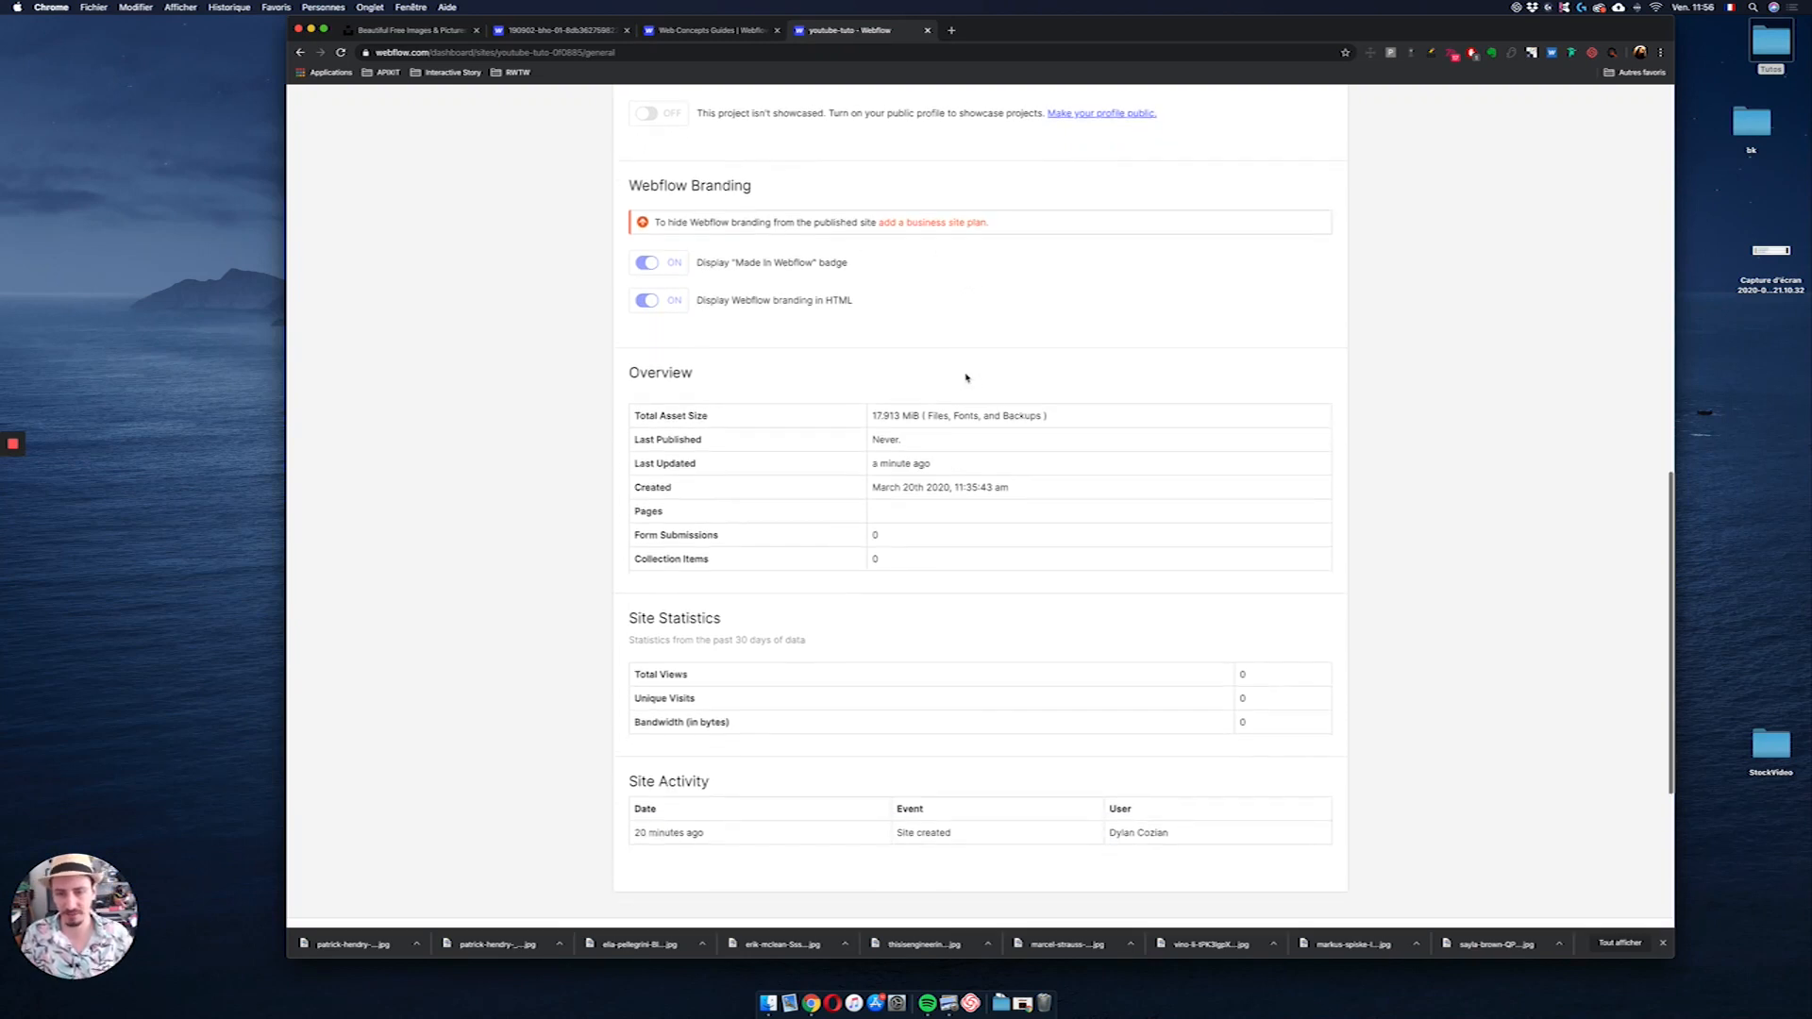
scroll(1005, 457, up, 15)
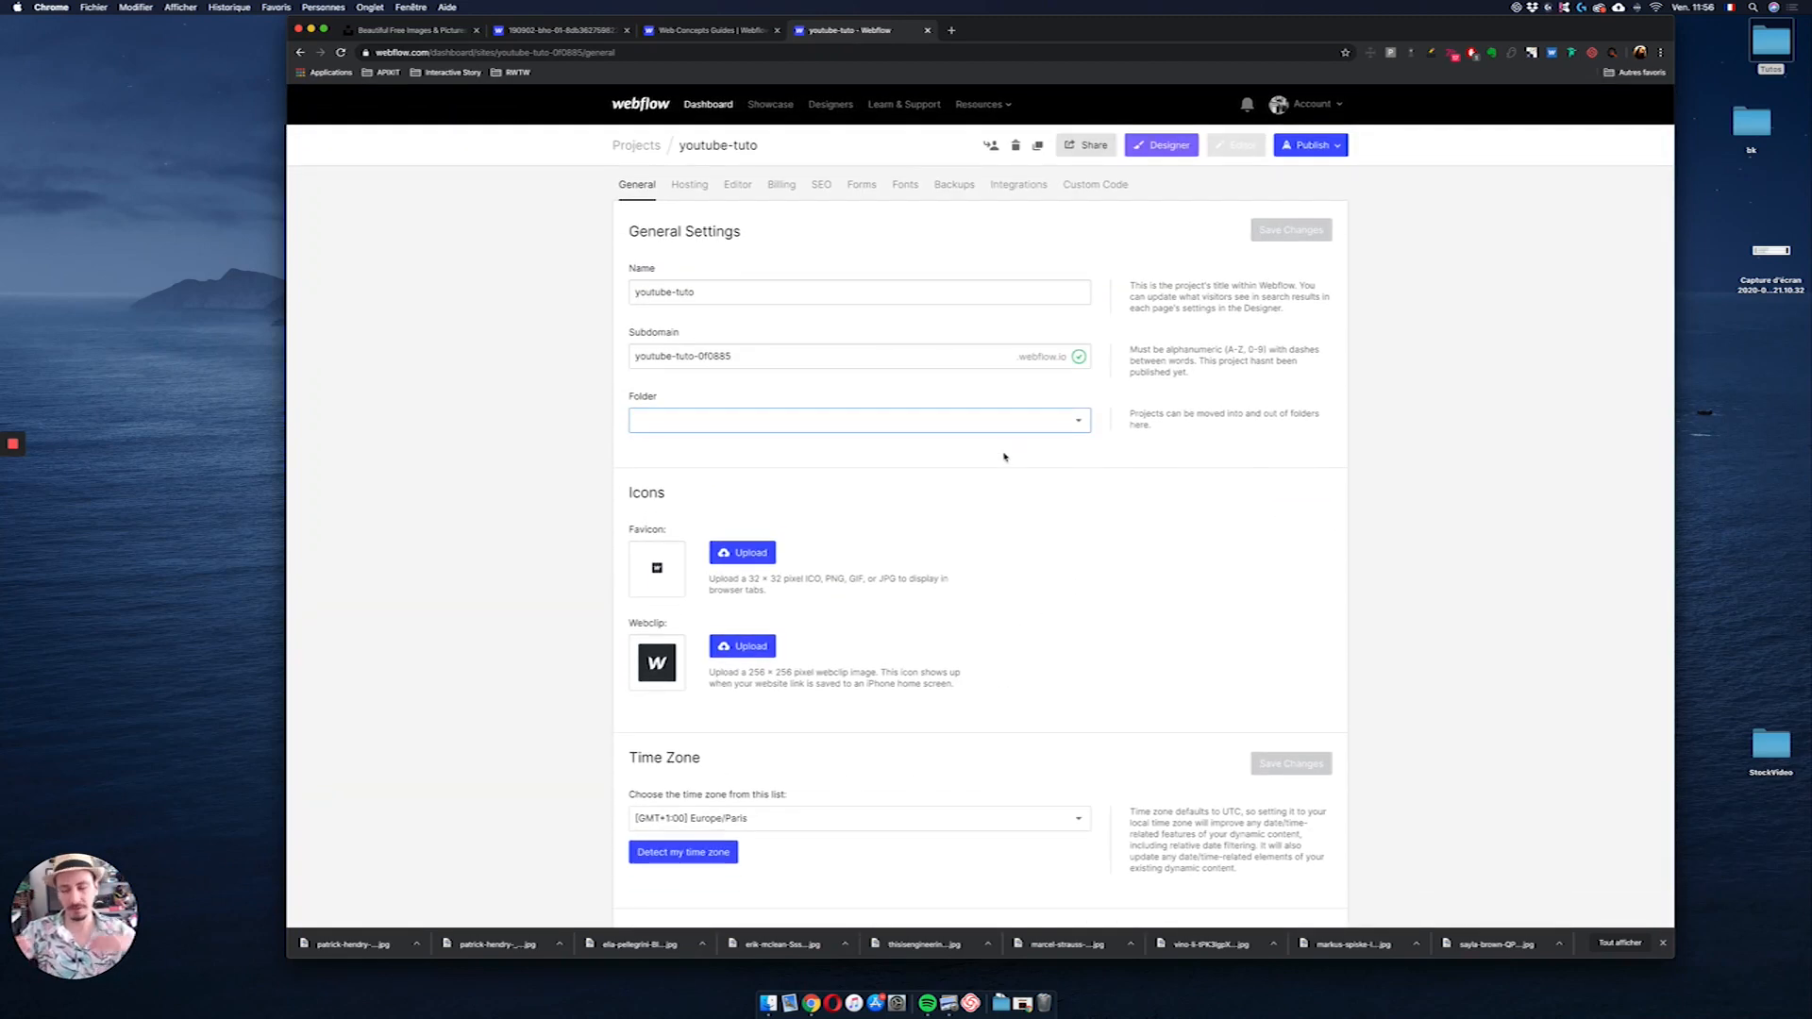
Examine the hosting settings, comparing annual and monthly site plans and checking the custom domain, redirect and advanced publishing options
click(691, 185)
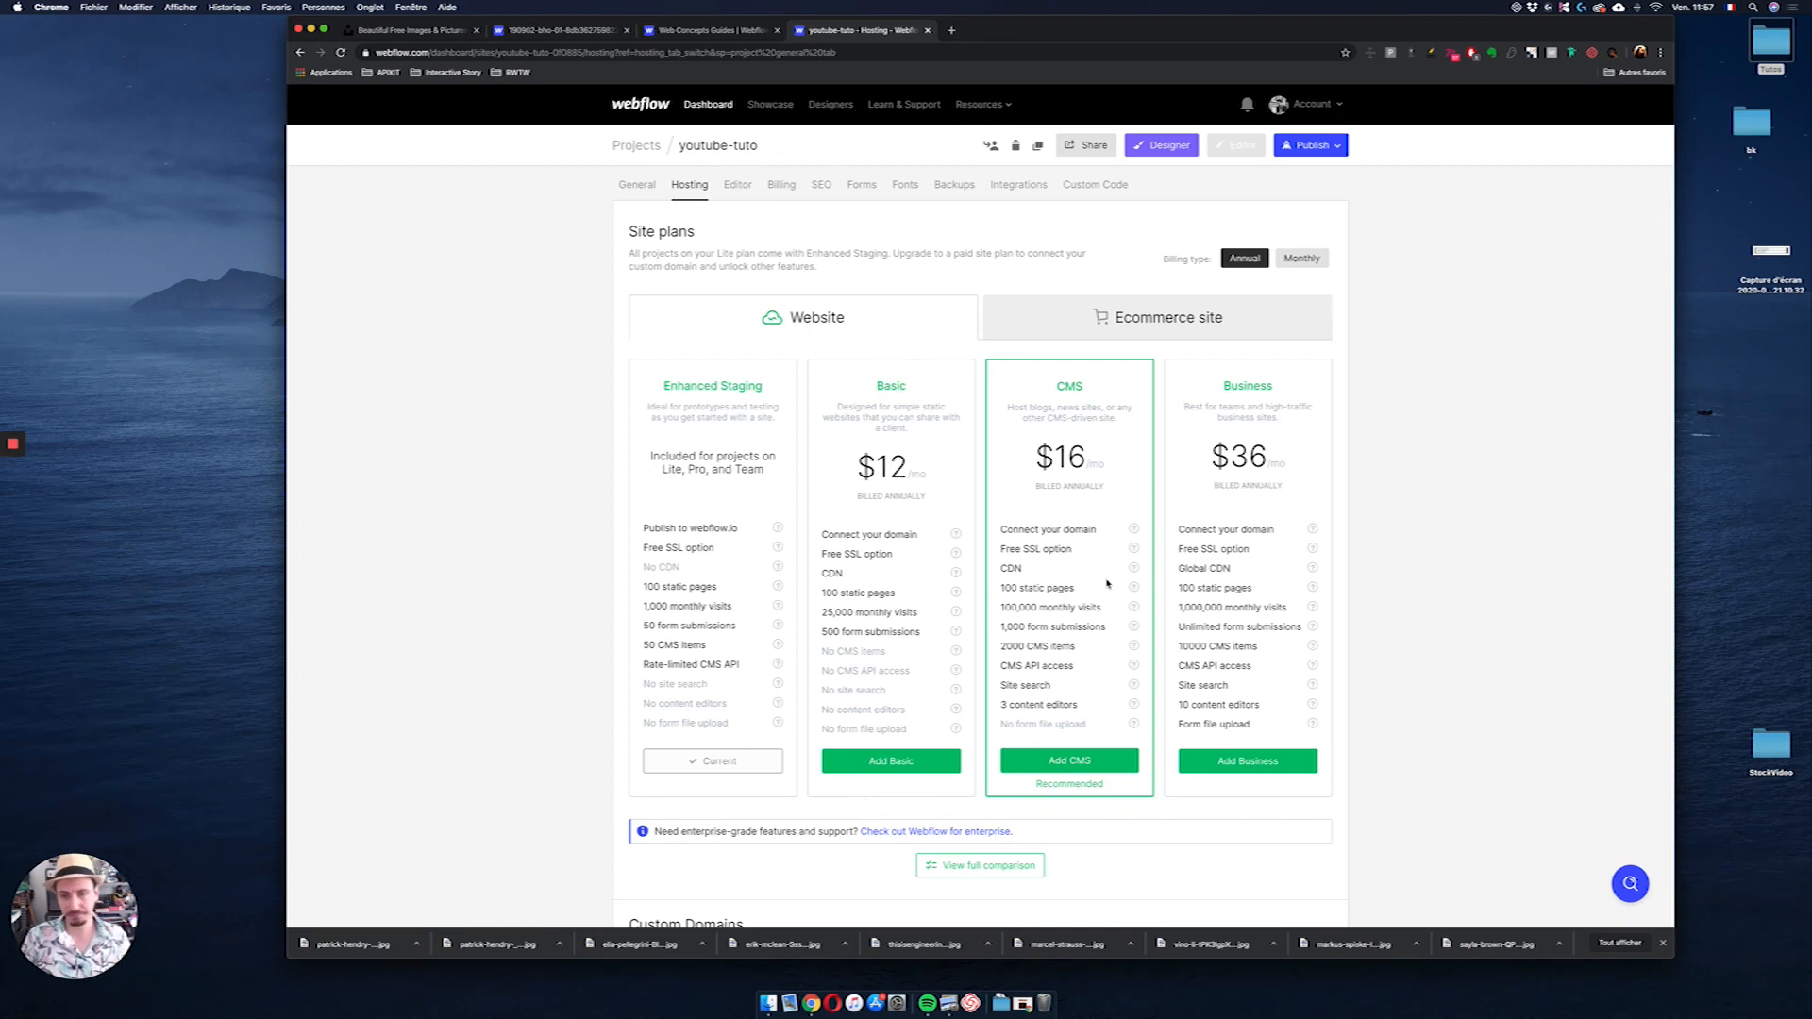
click(959, 443)
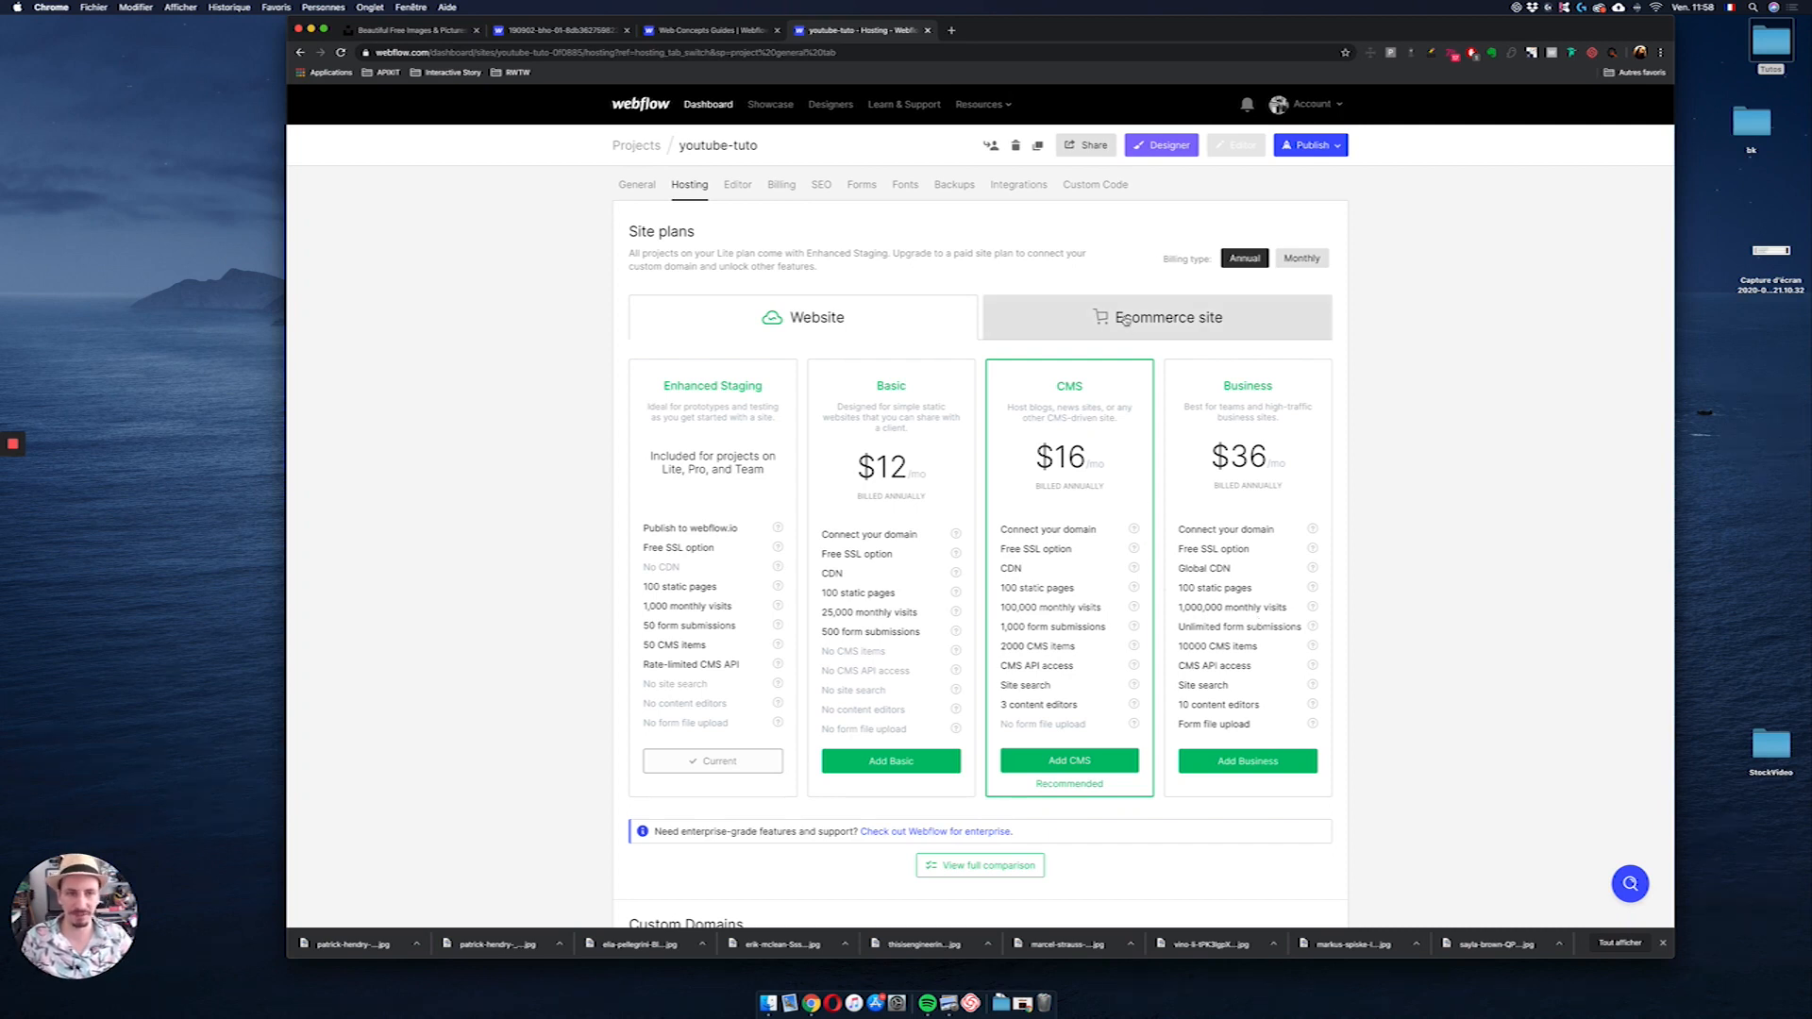
click(1288, 258)
click(1244, 259)
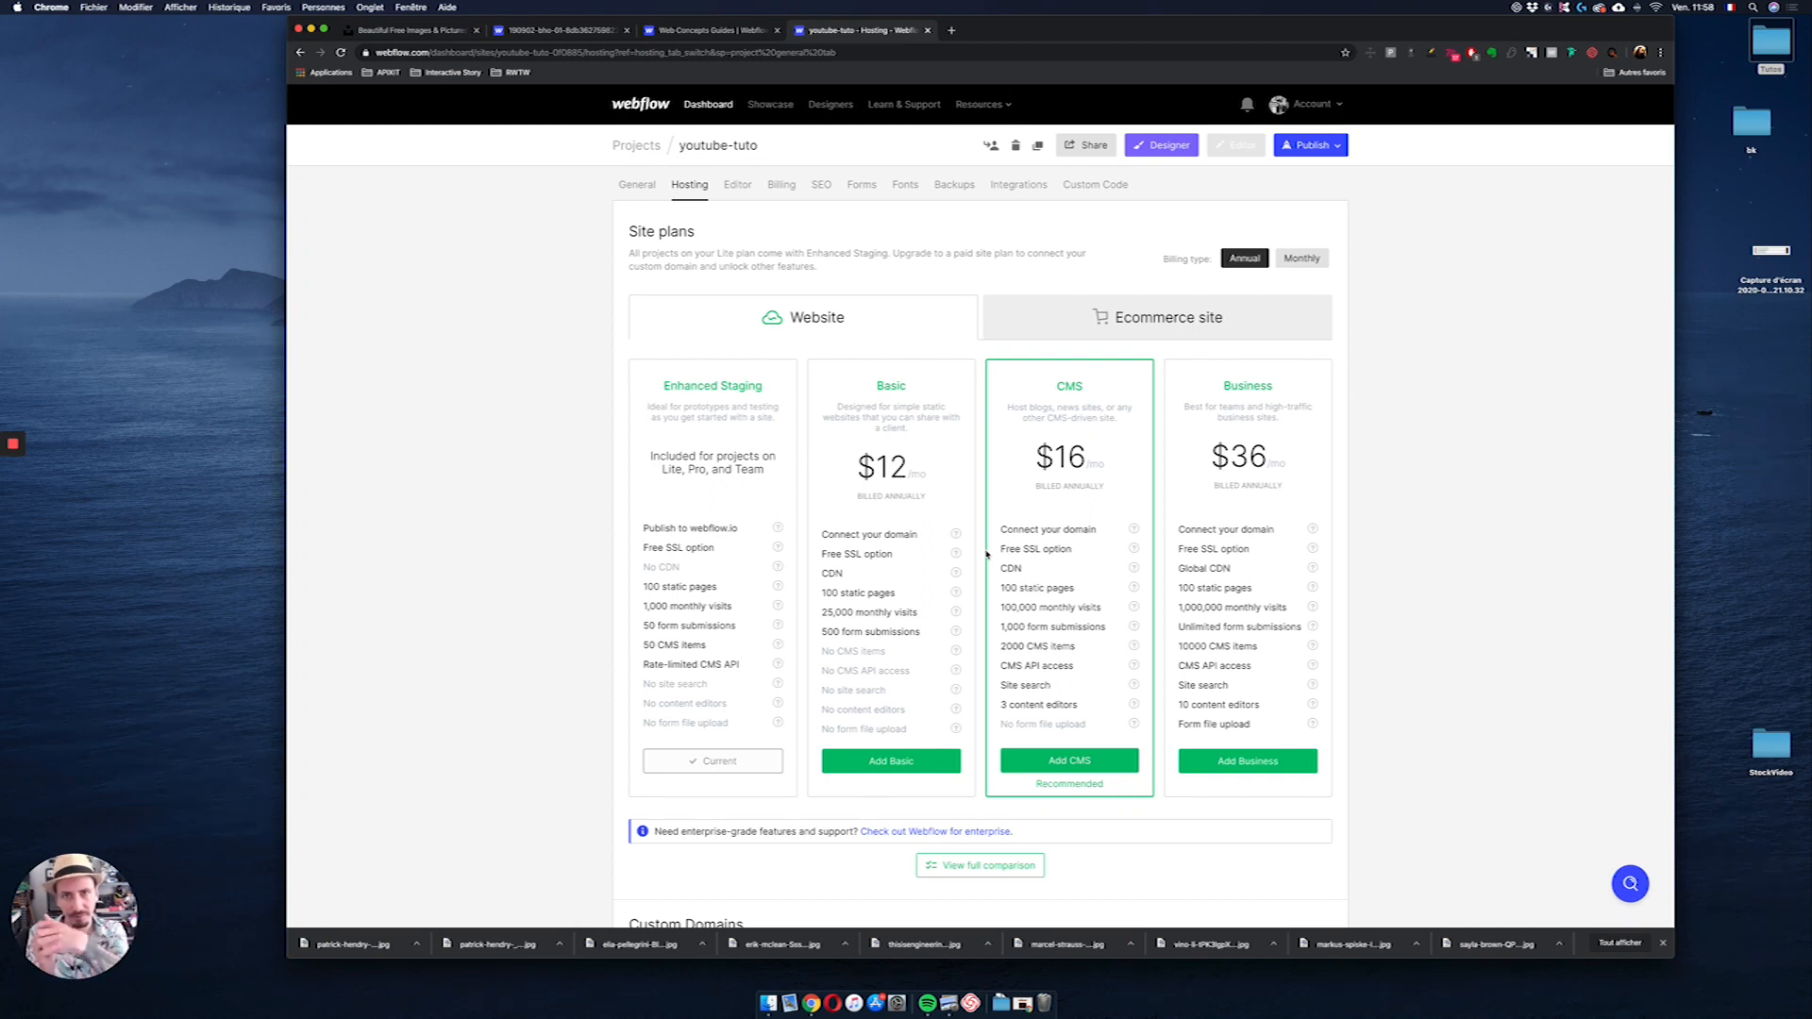
scroll(857, 673, down, 10)
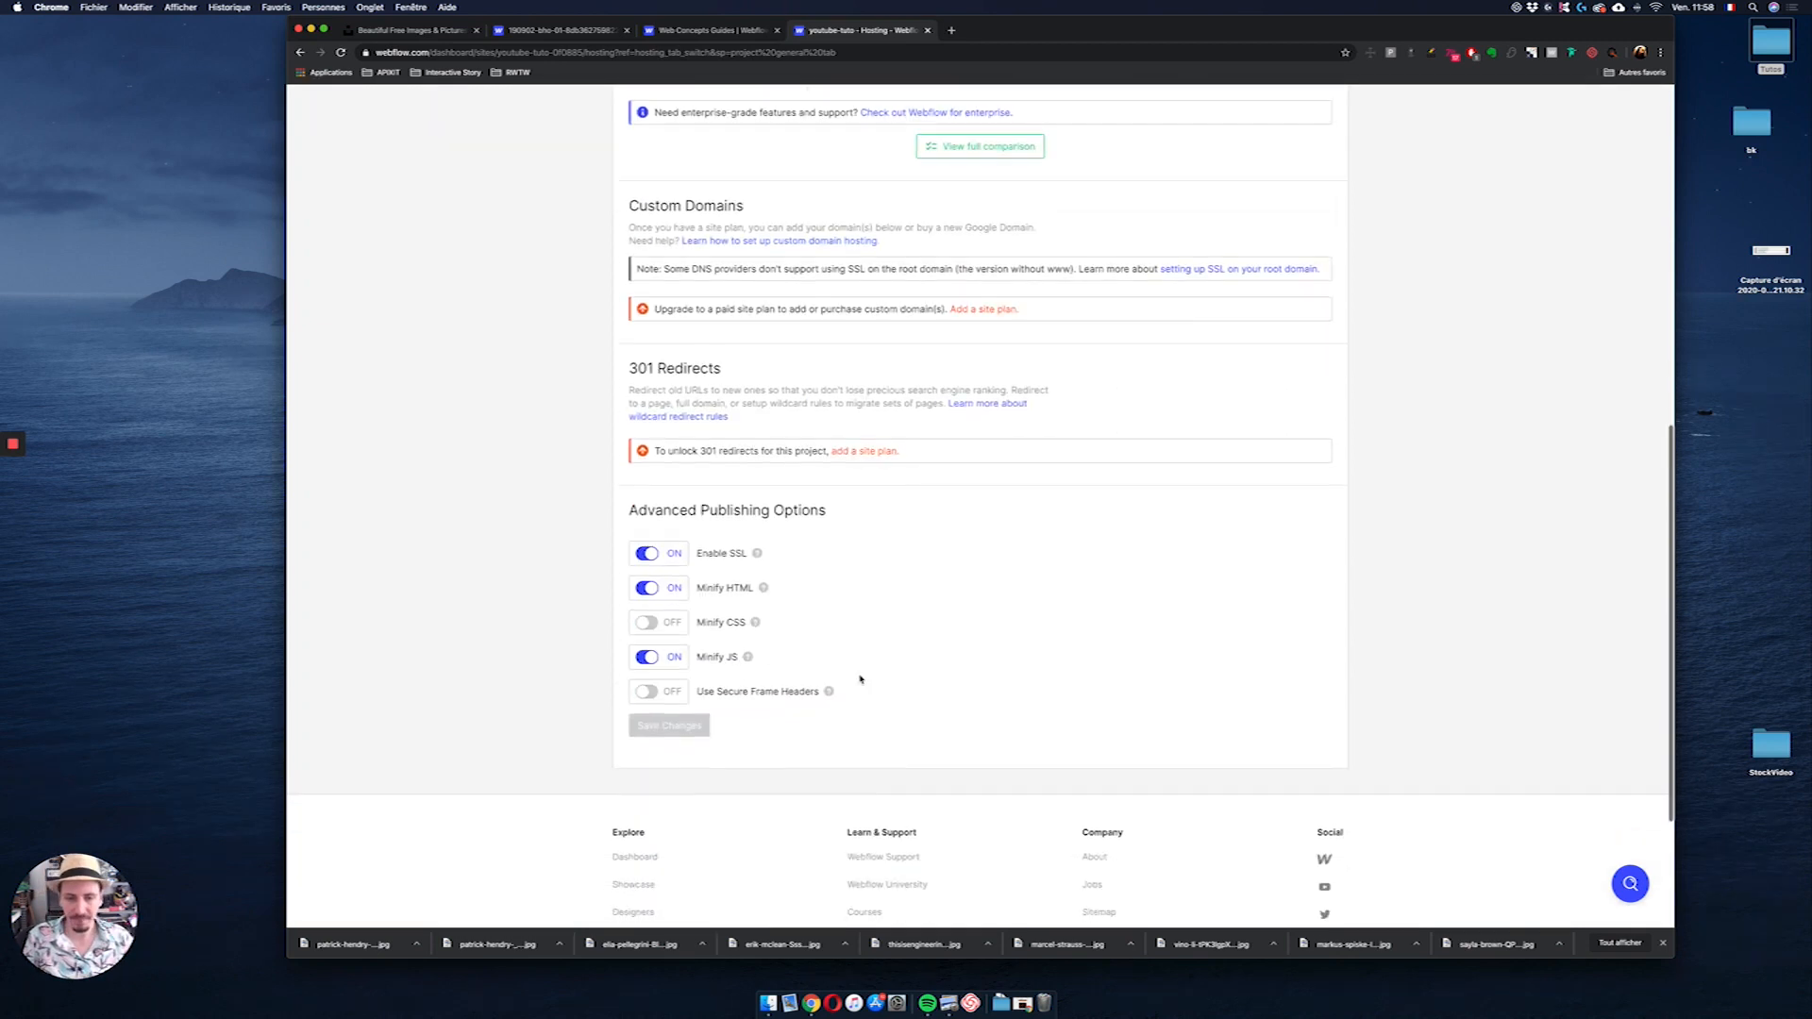
scroll(894, 679, up, 1)
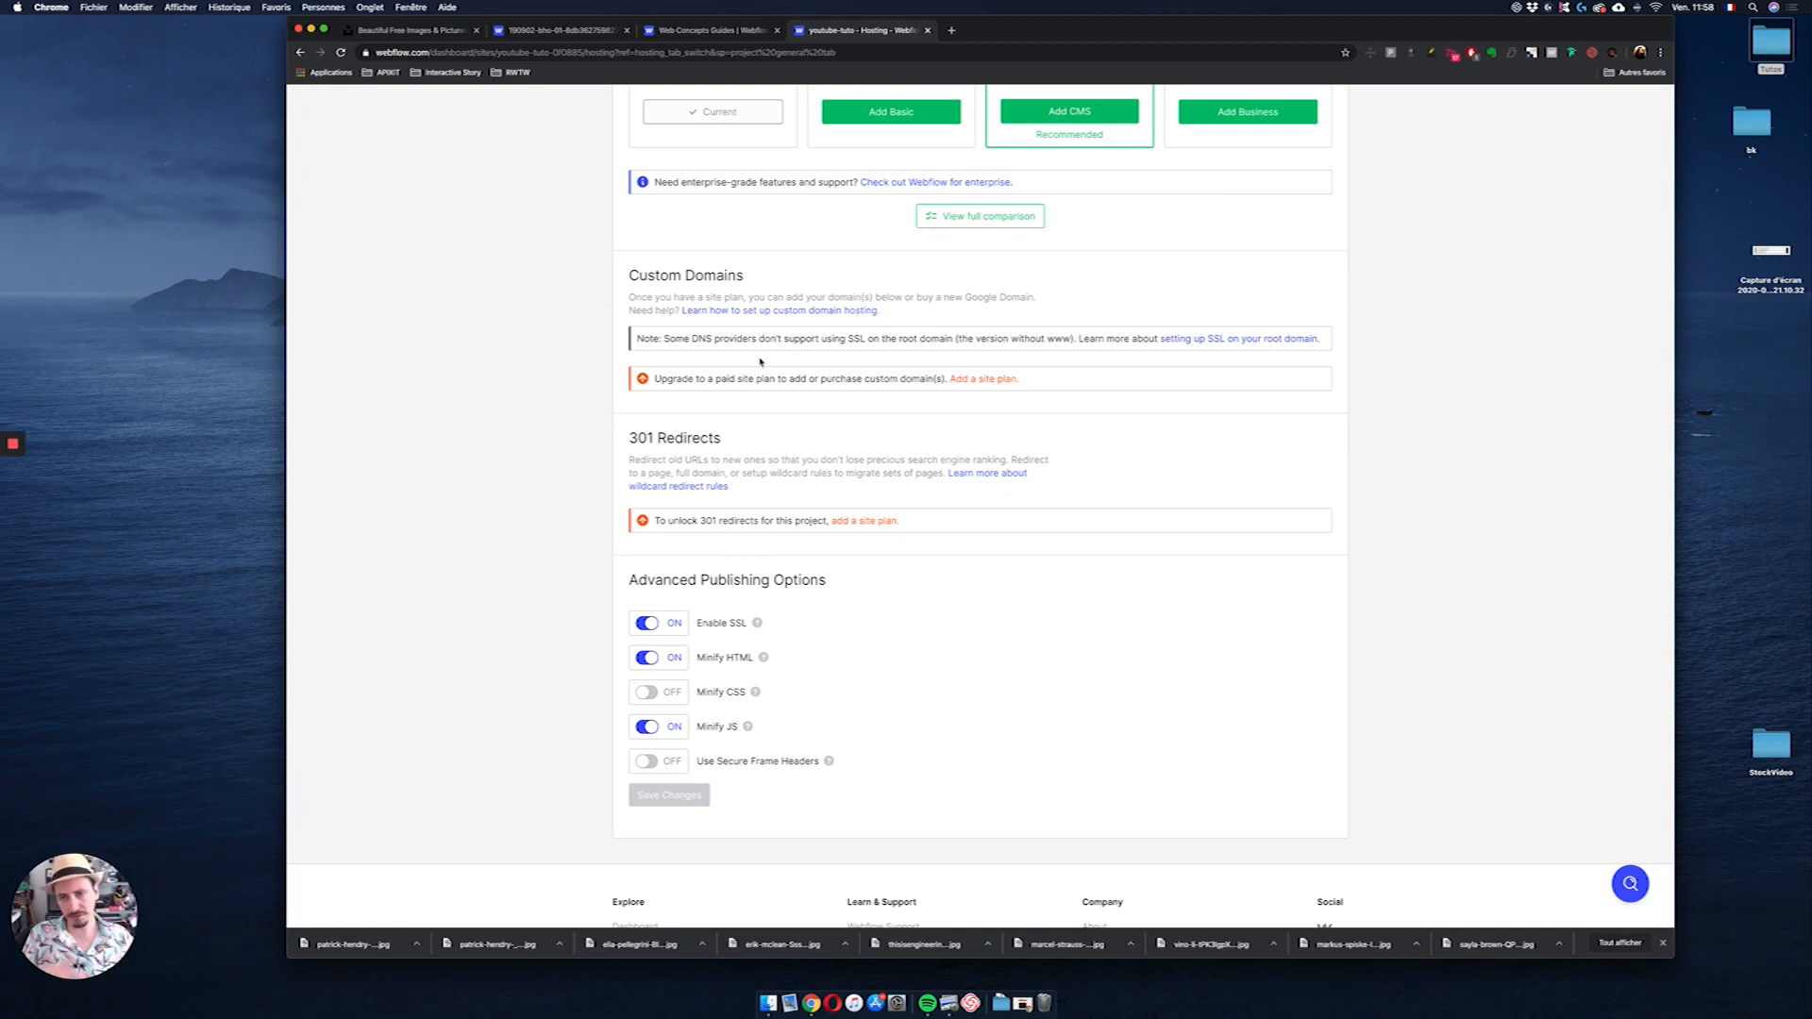
scroll(768, 598, down, 4)
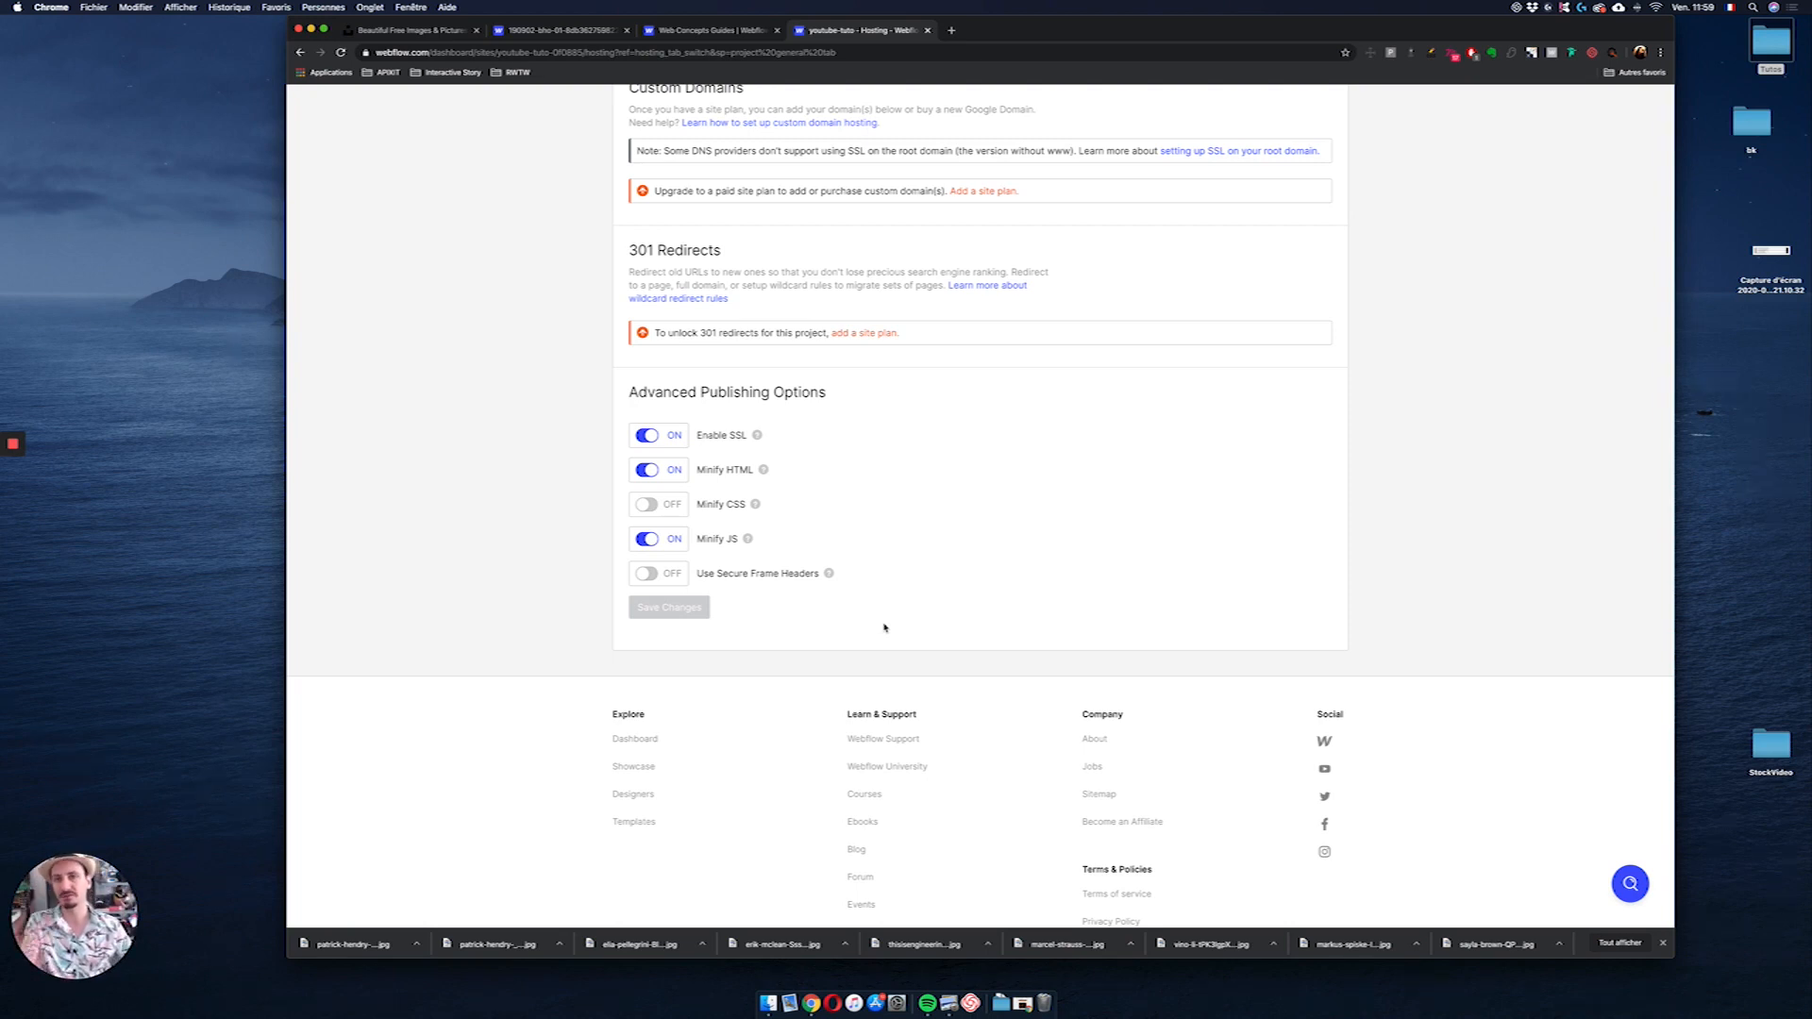
scroll(885, 628, up, 15)
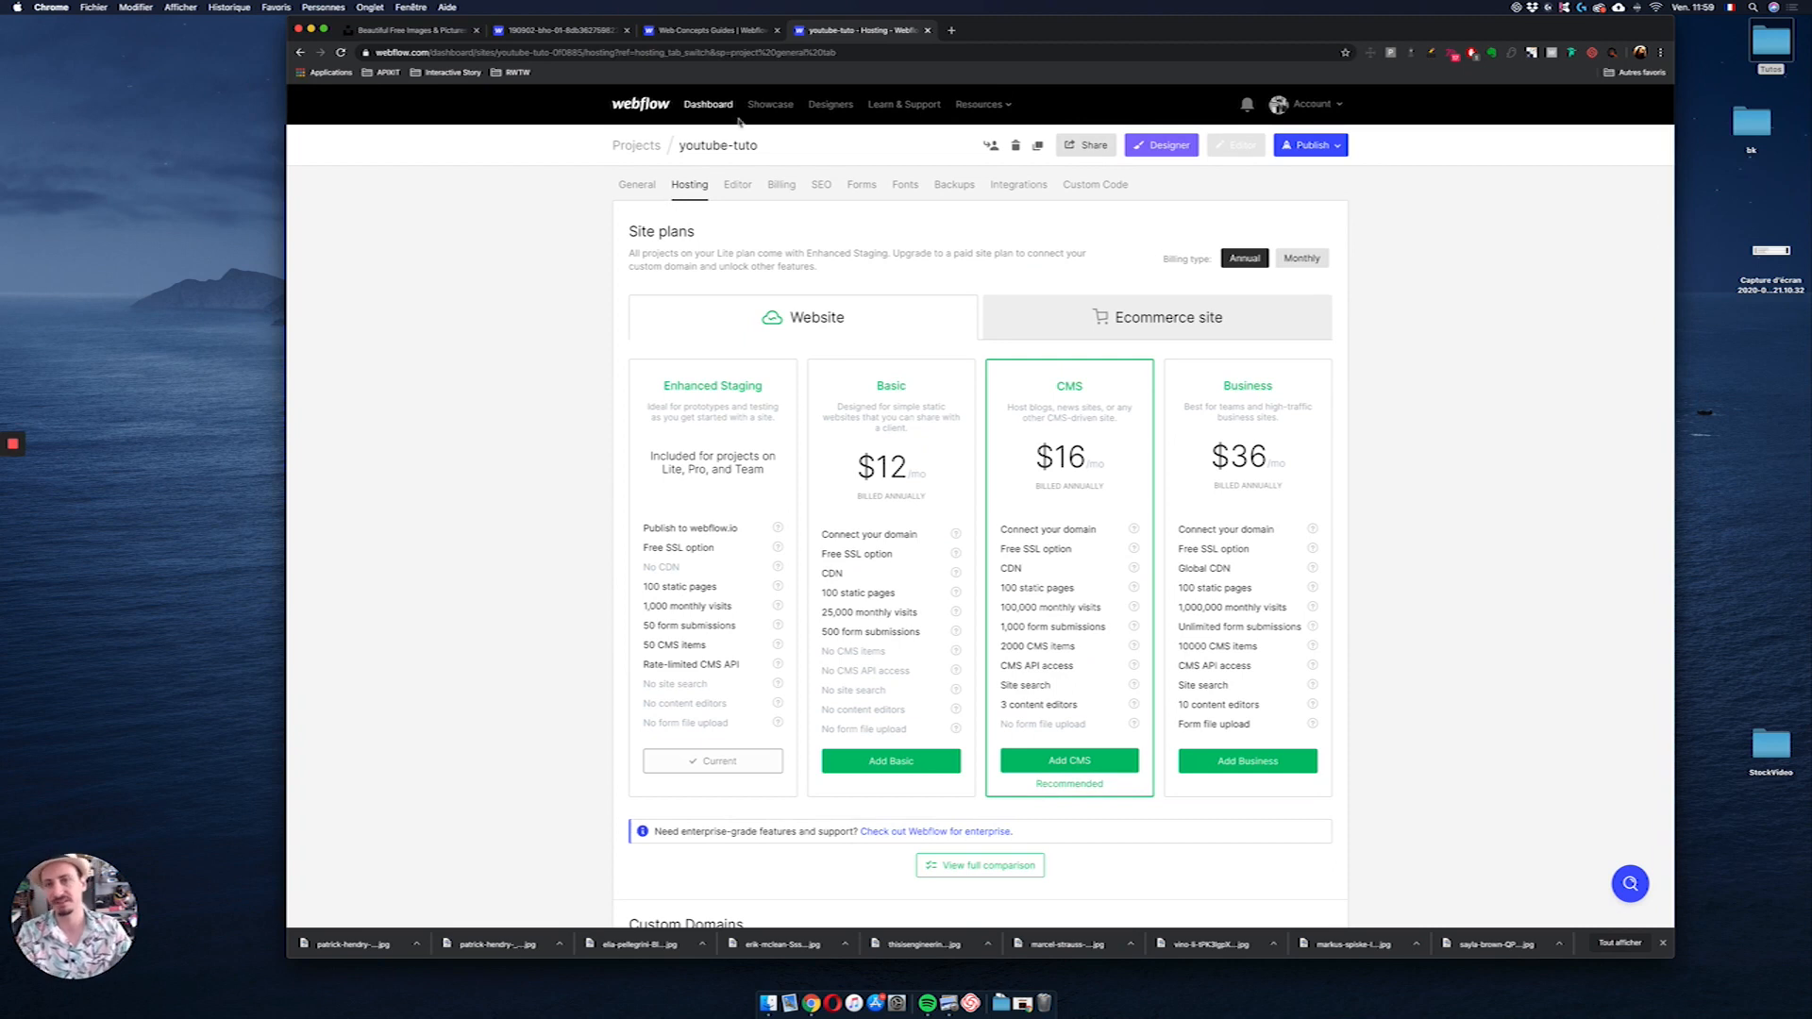
Check the project's Editor settings for collaborators and branding, and its billing settings for invoices and client billing
click(740, 184)
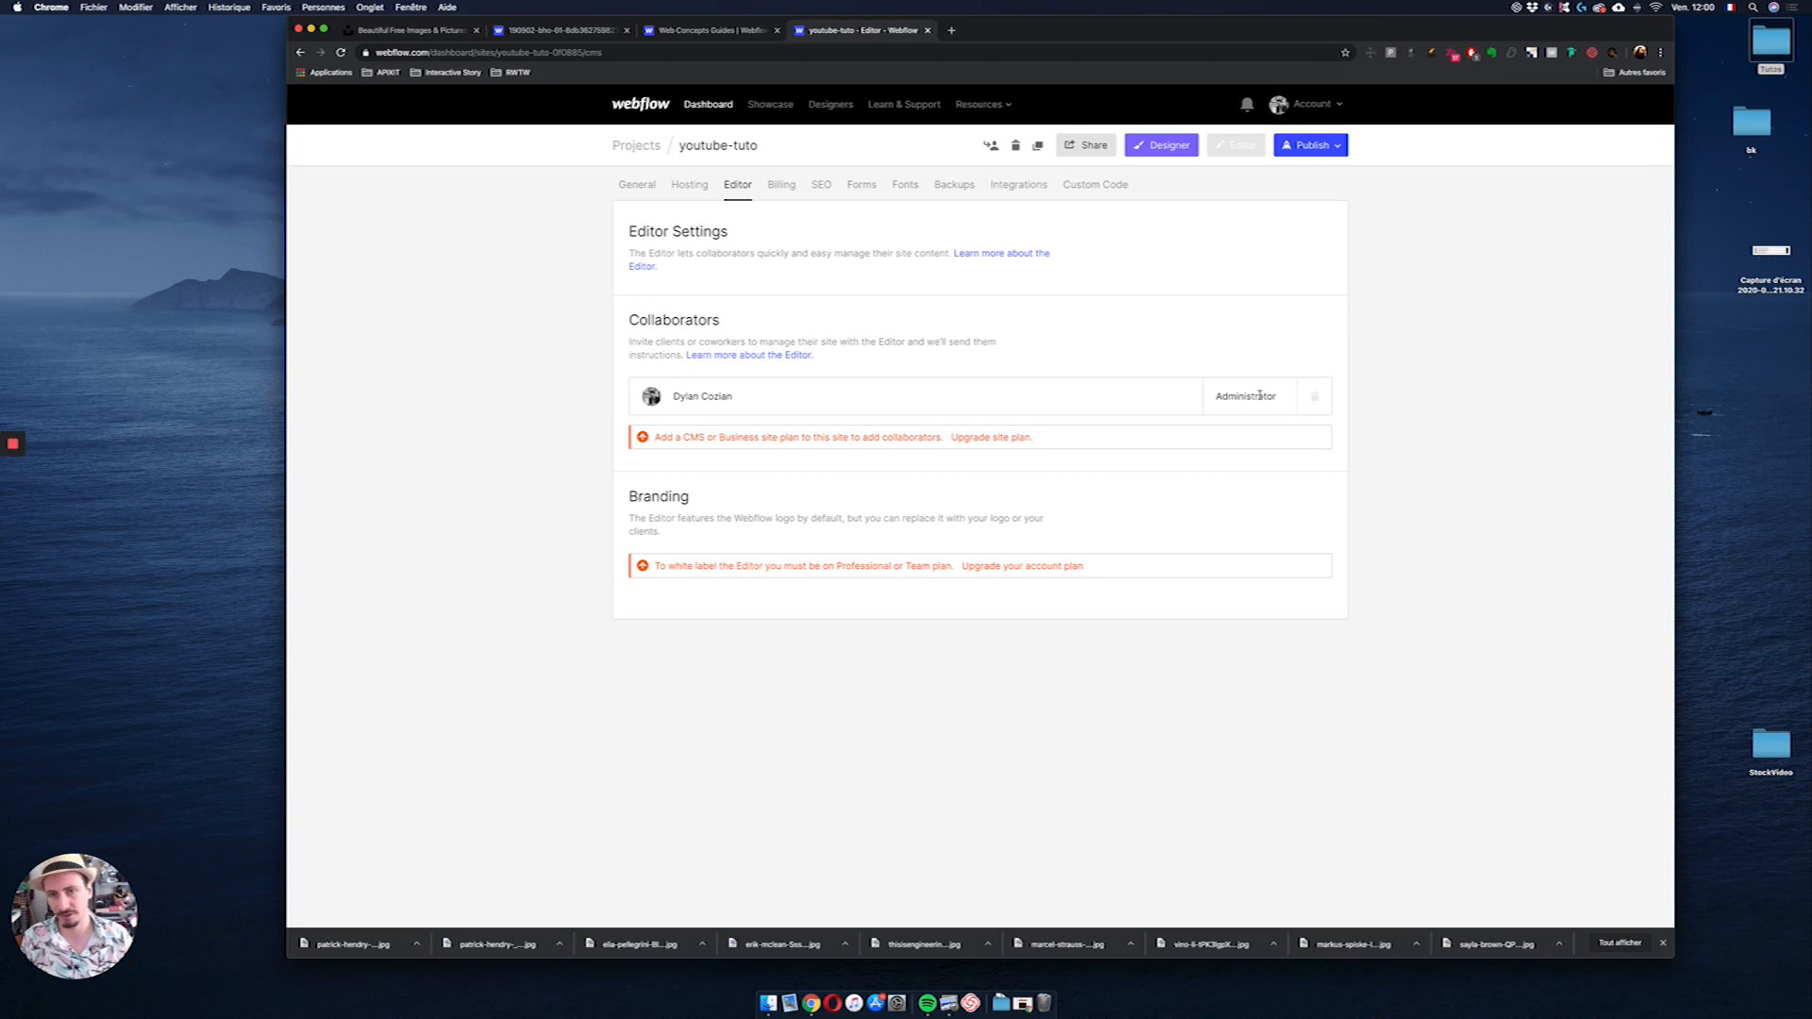
click(786, 184)
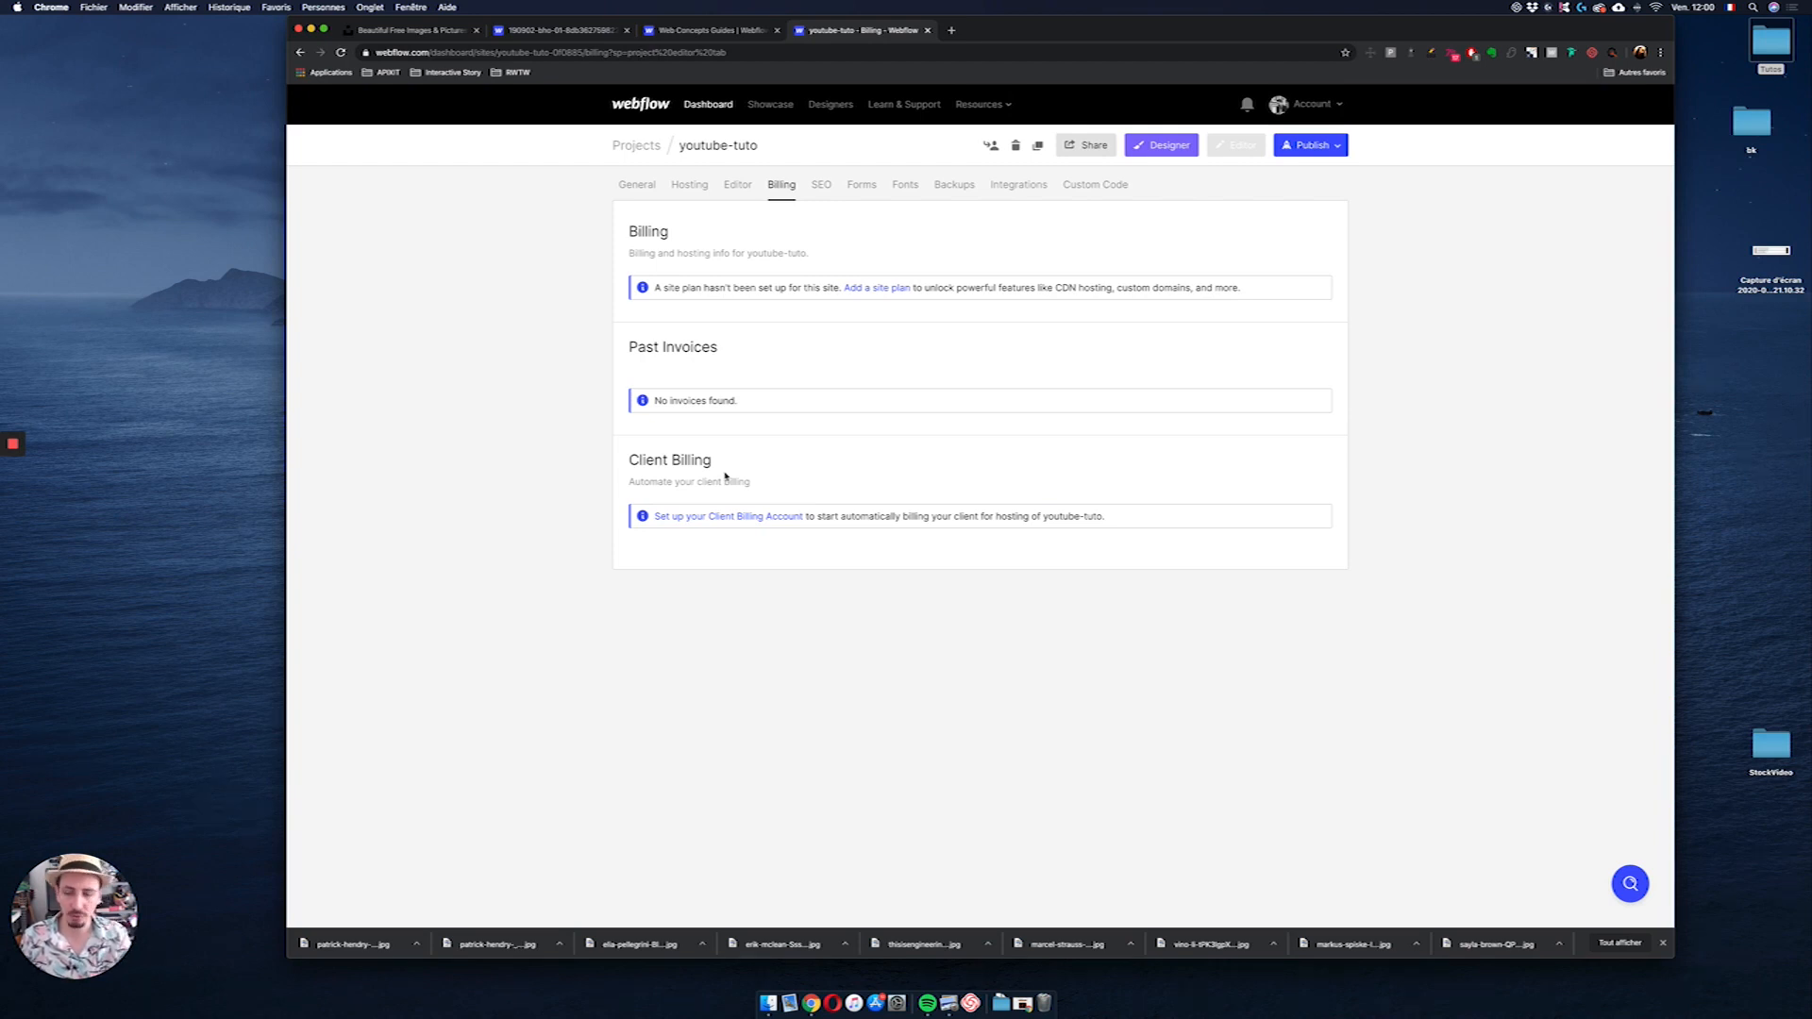
Review the project's SEO settings, covering subdomain indexing, robots.txt, the sitemap and Google site verification
click(821, 185)
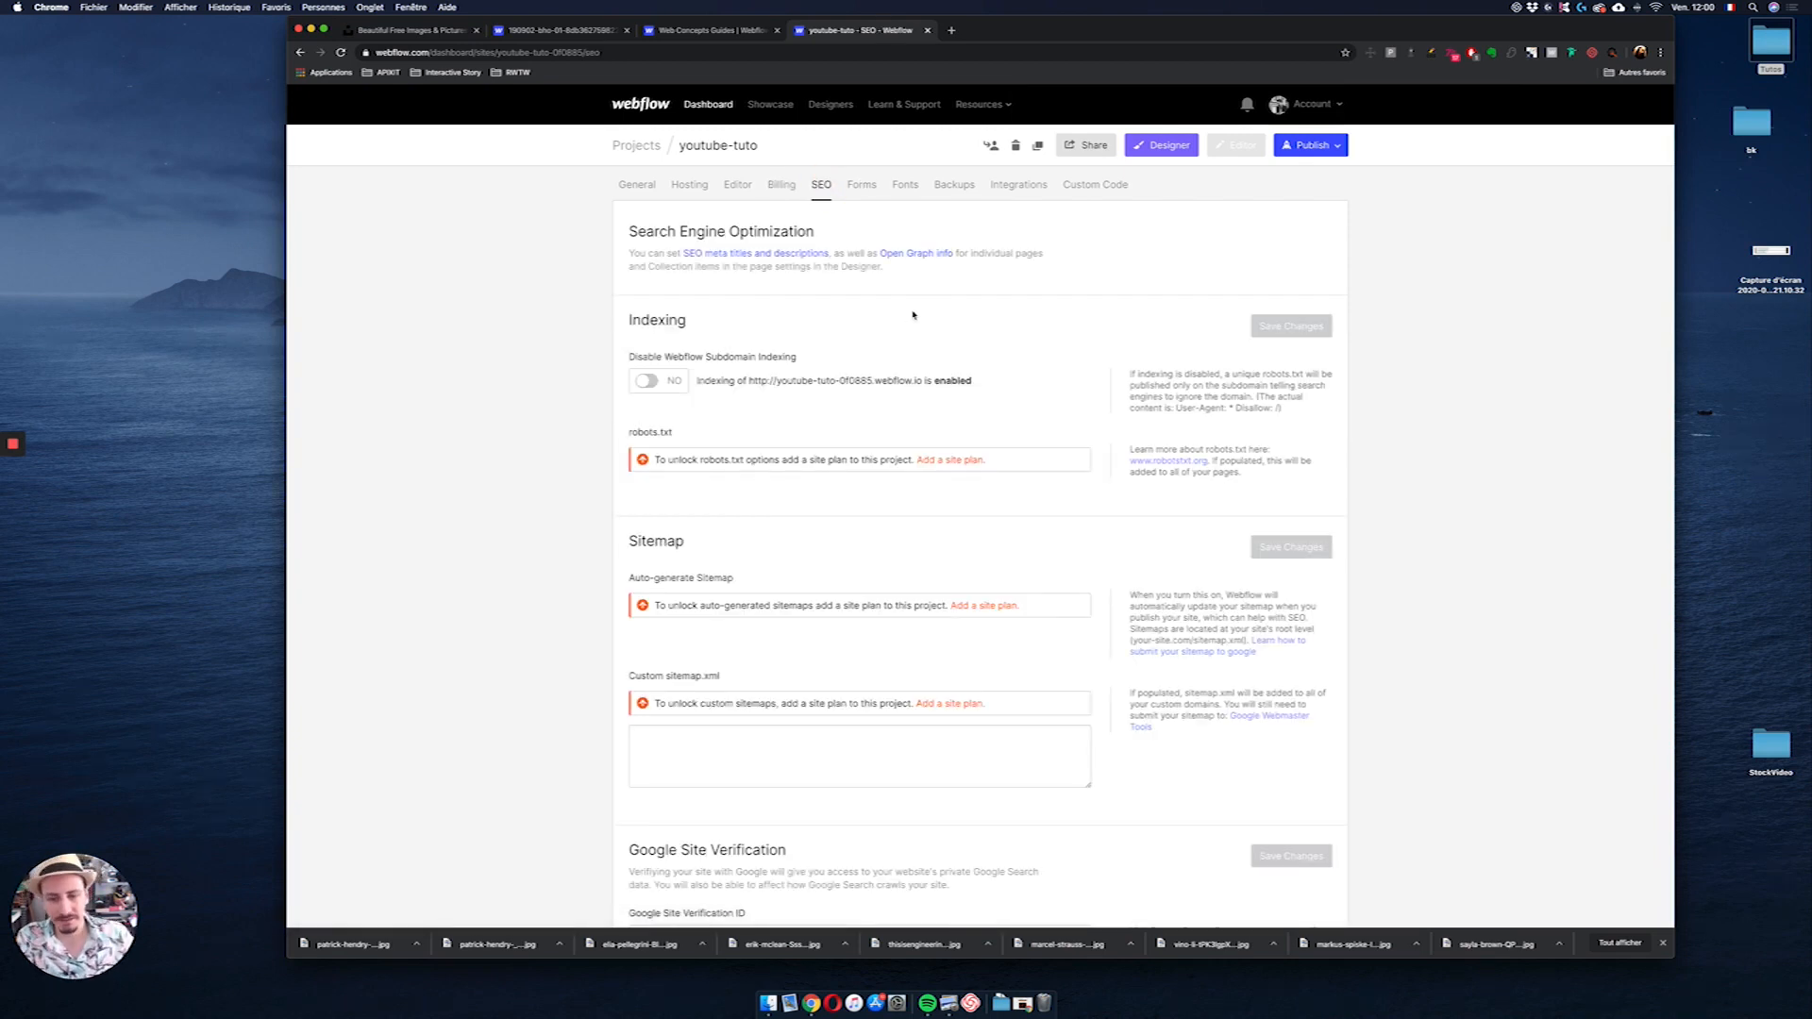
scroll(906, 318, down, 1)
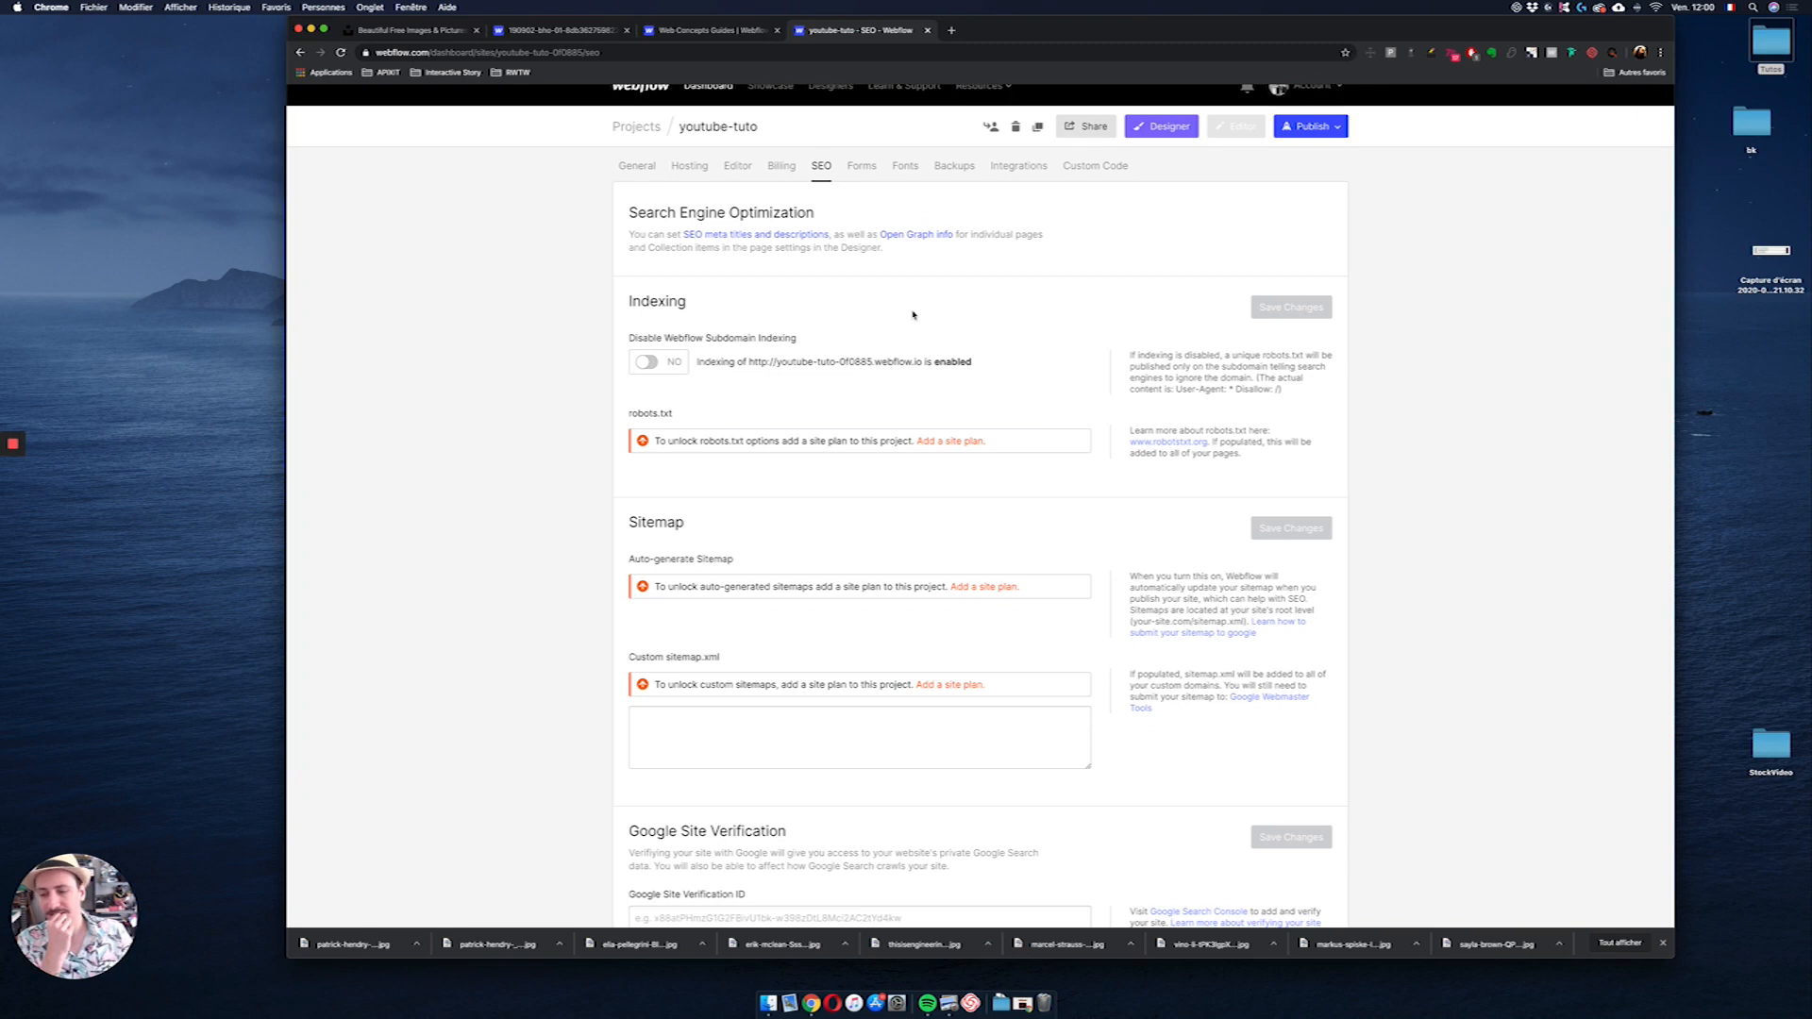
scroll(863, 347, down, 1)
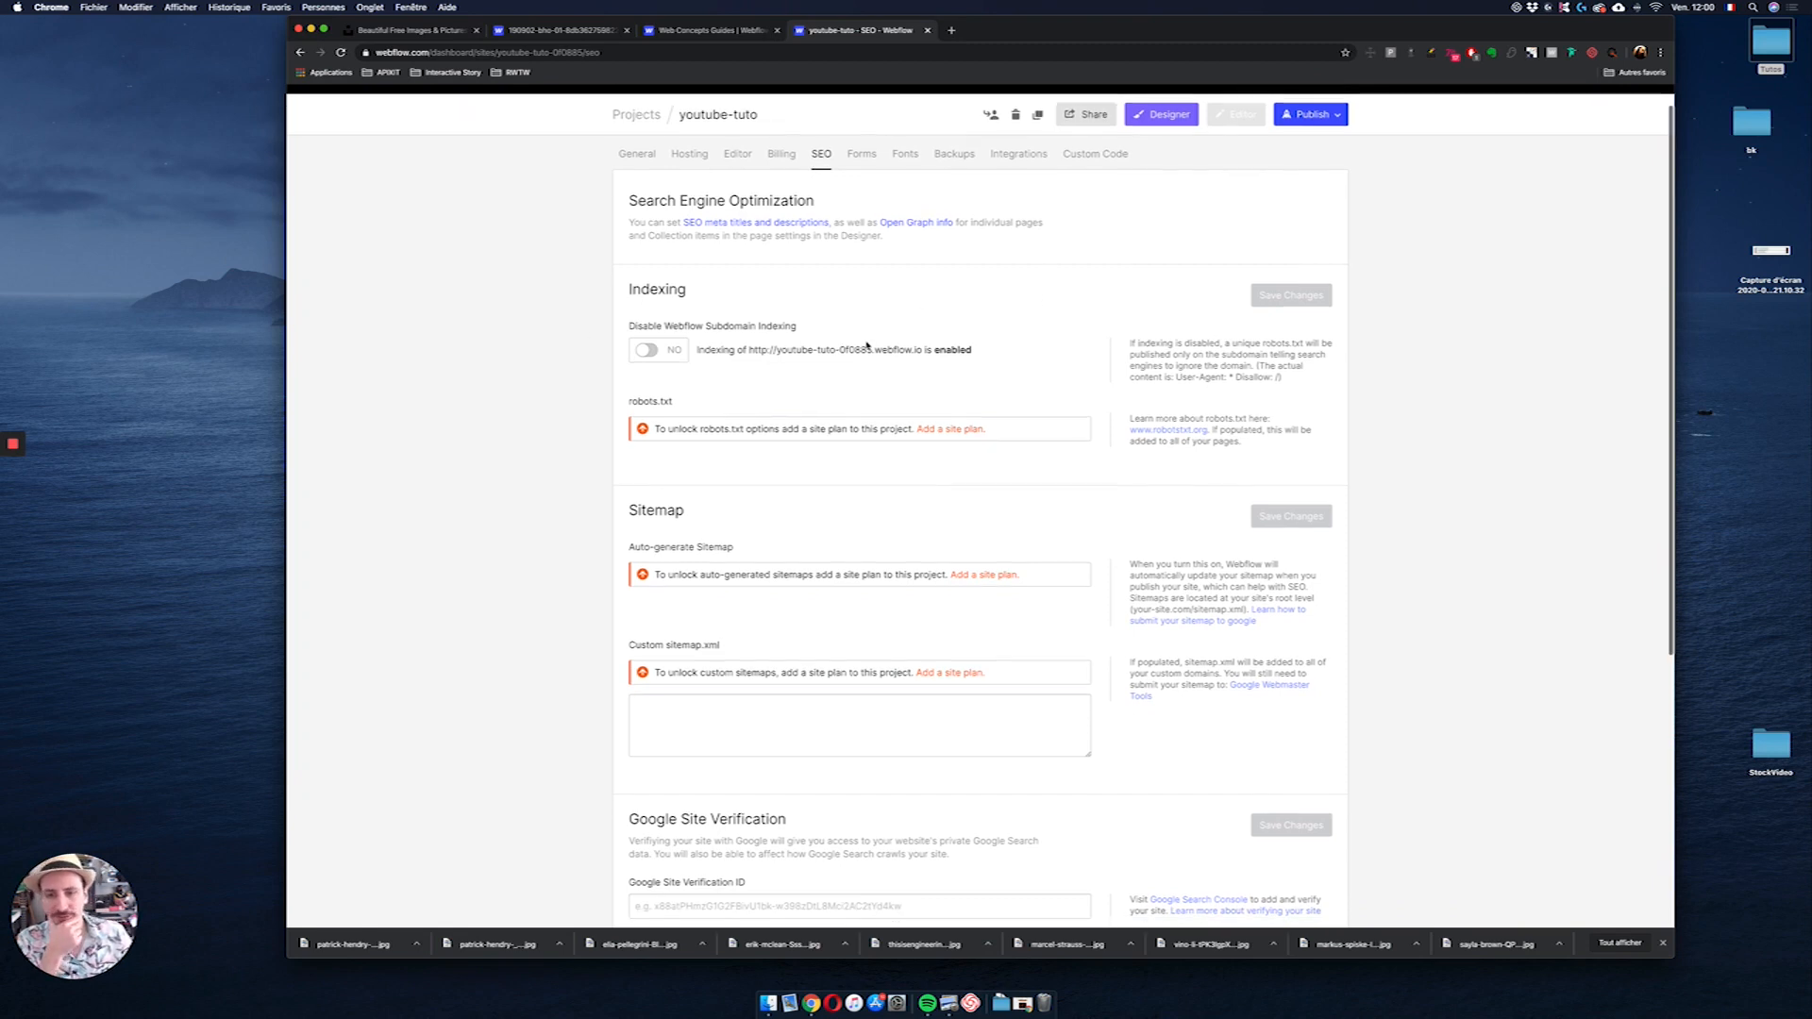
scroll(865, 341, down, 5)
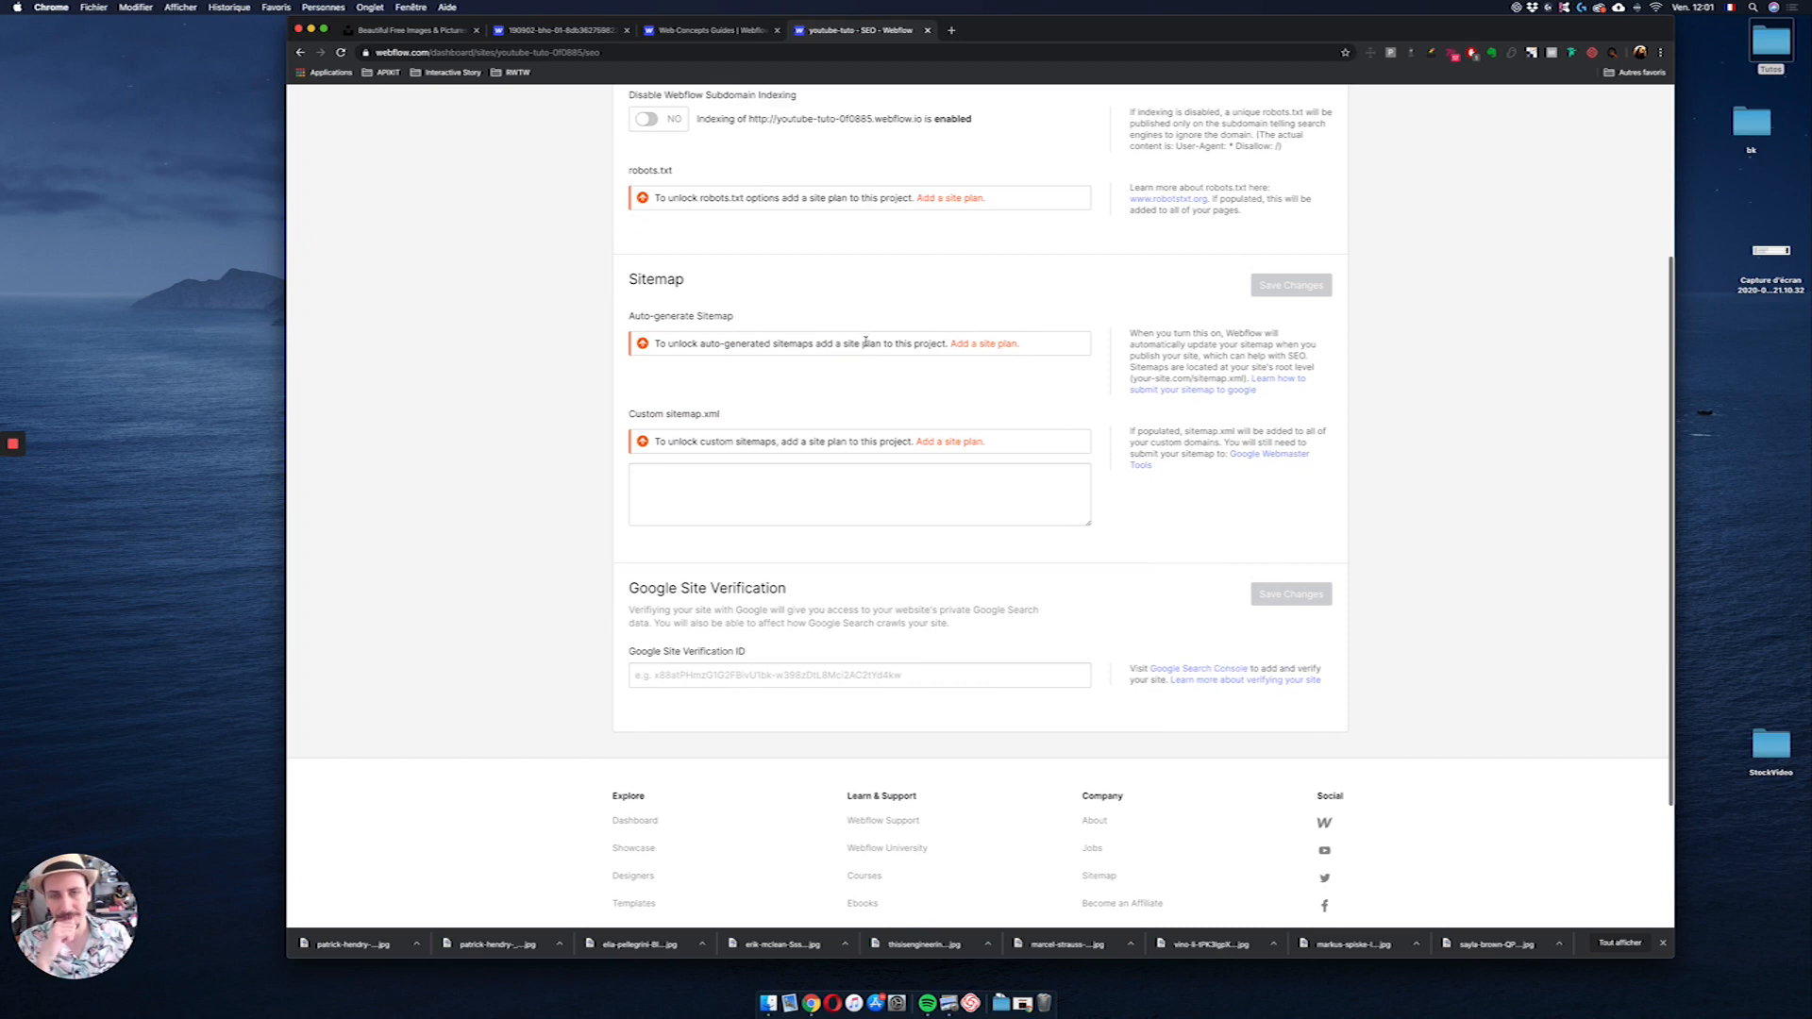
scroll(868, 201, up, 6)
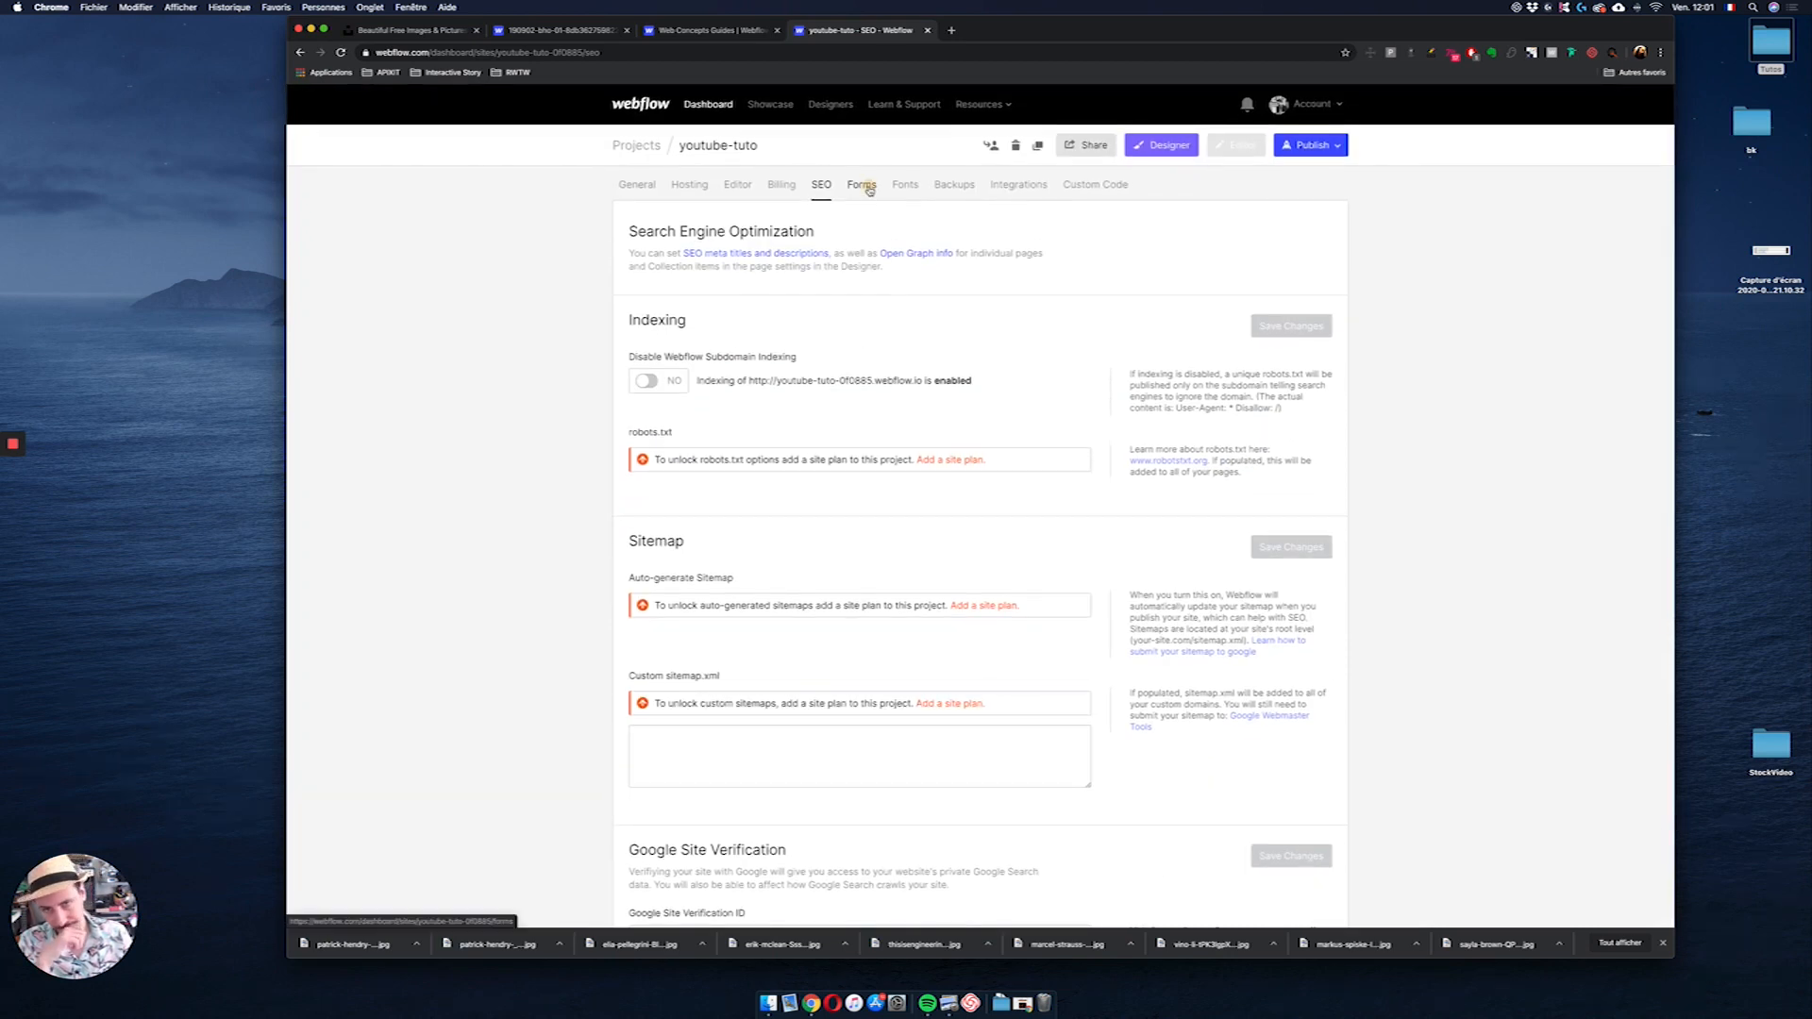
Review the project's form settings, covering form notifications, reCAPTCHA validation, uploaded file access and submission data
click(869, 188)
scroll(923, 434, down, 5)
scroll(923, 434, down, 4)
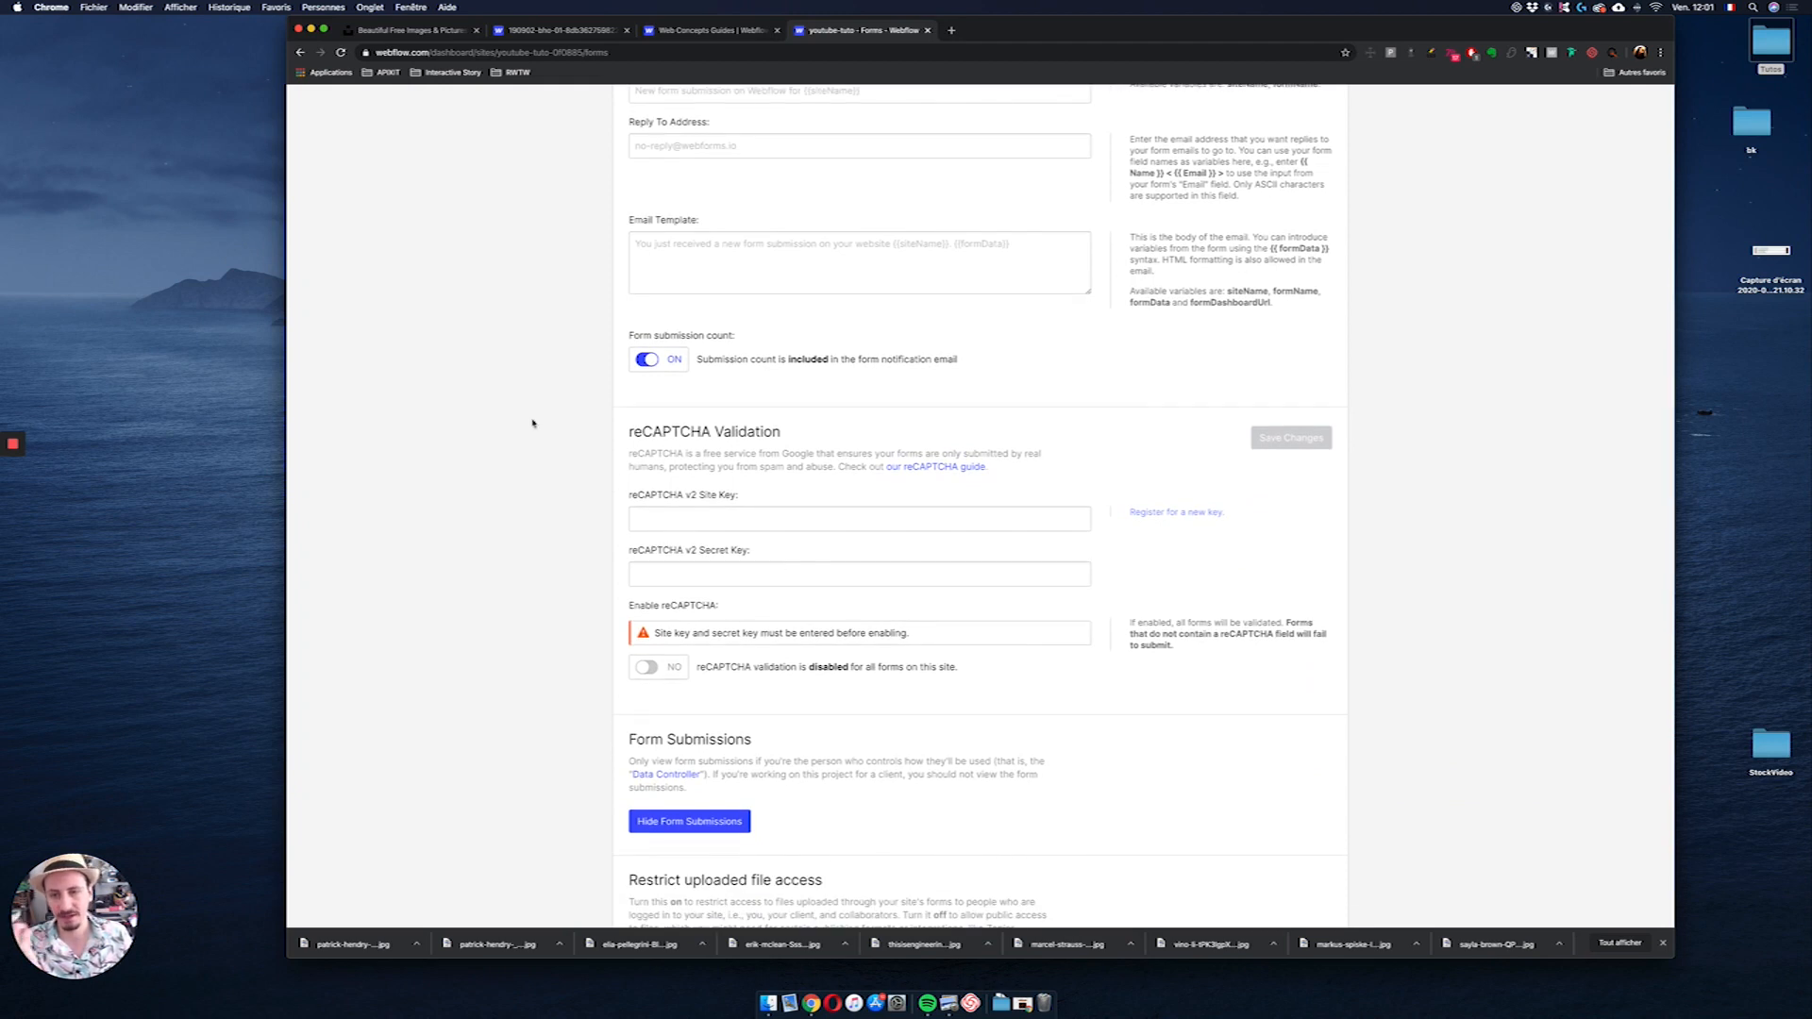
scroll(805, 508, down, 5)
scroll(805, 510, down, 3)
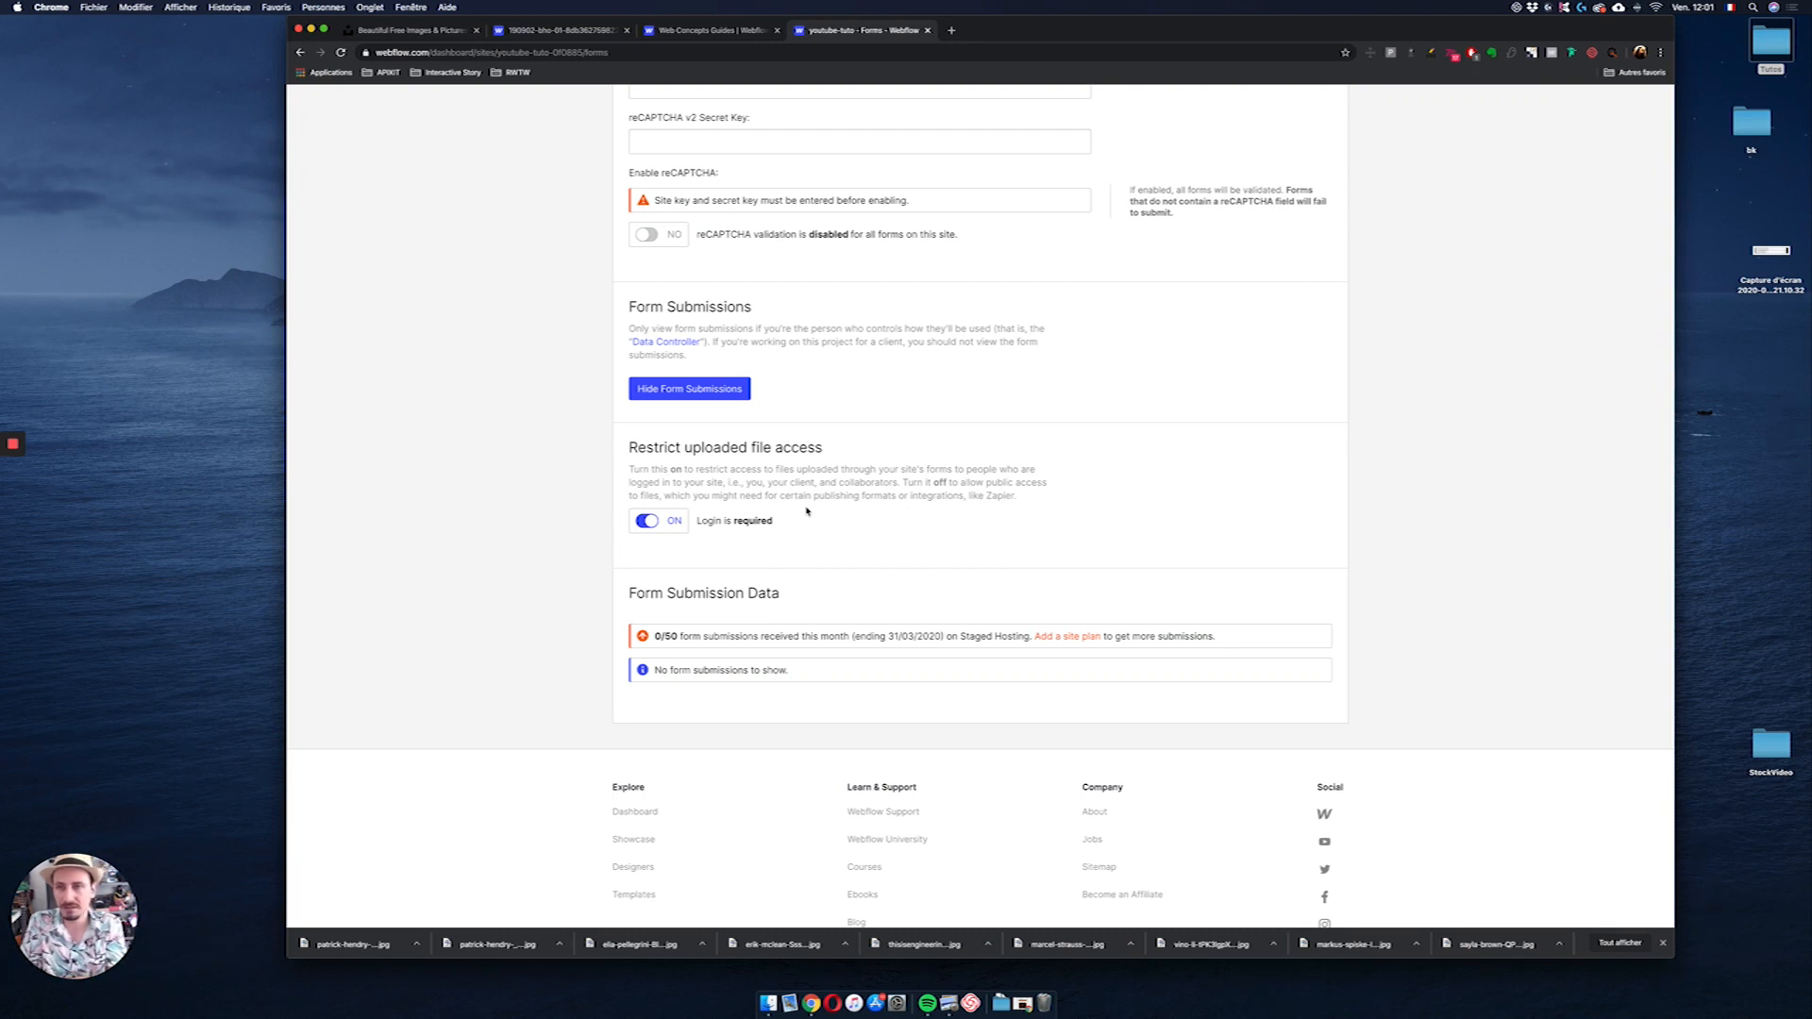
scroll(807, 510, up, 15)
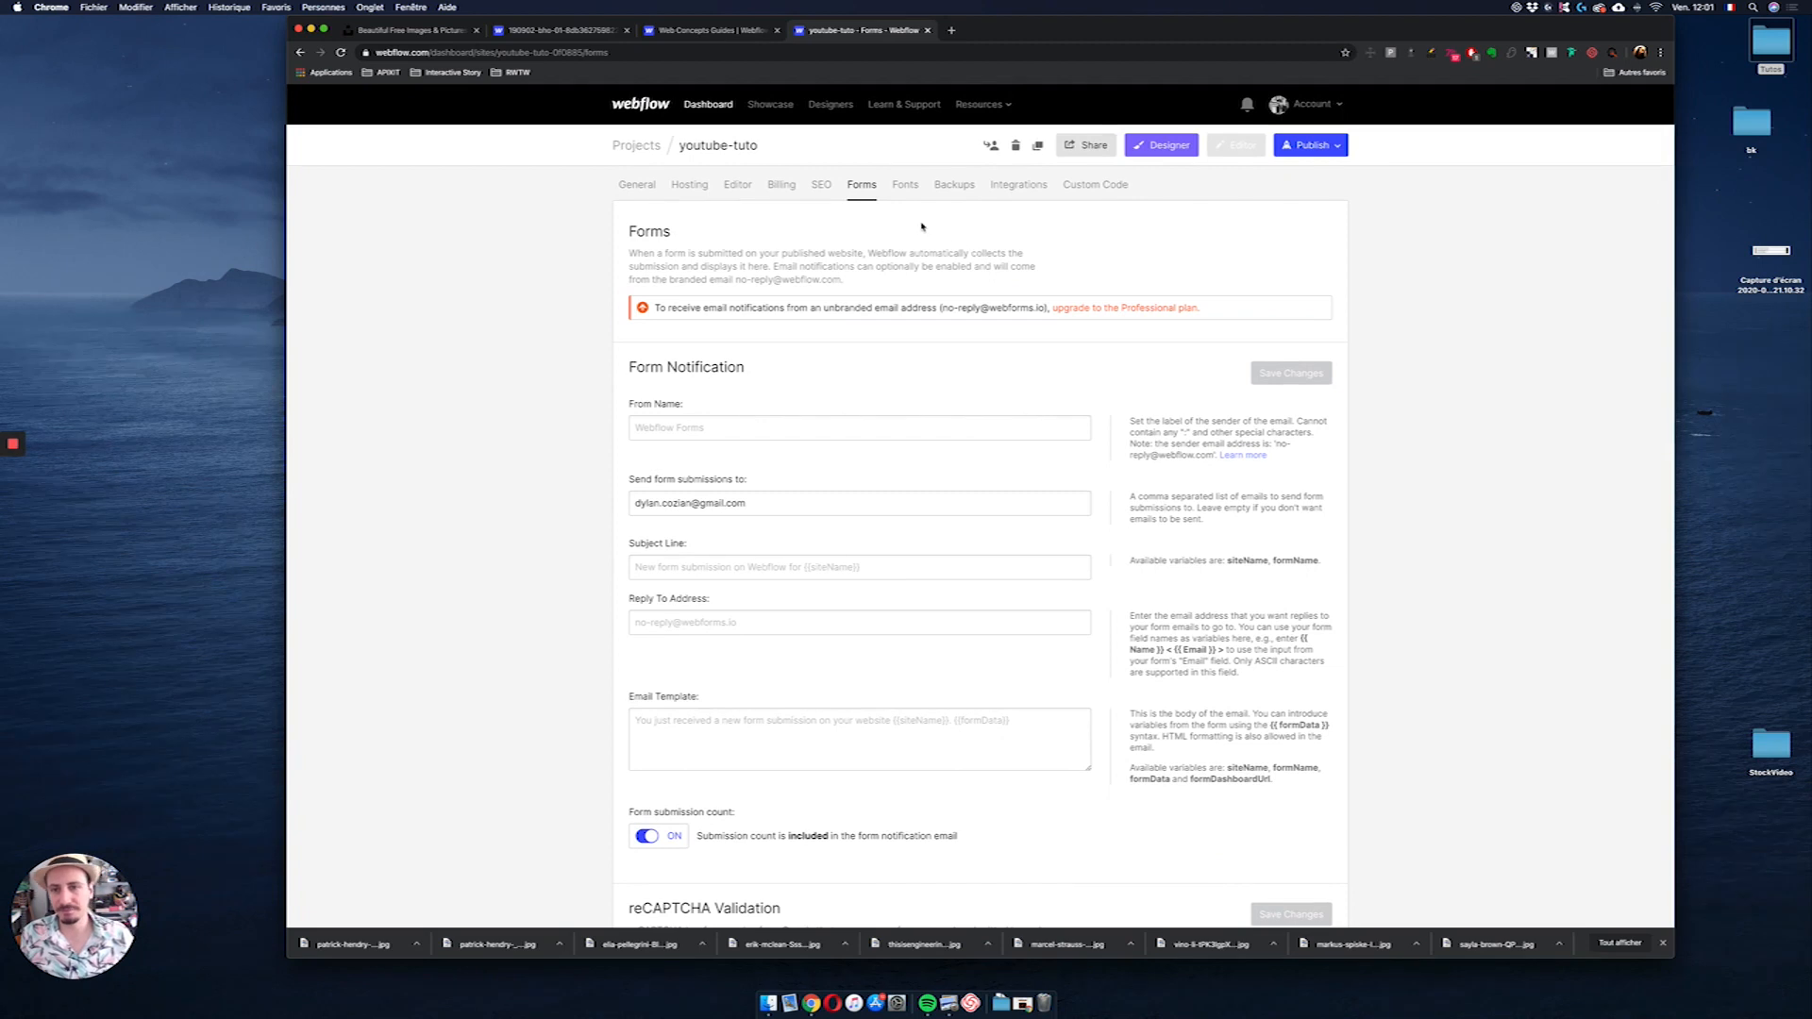
In the project's font settings, choose the Google font Playfair Display and include its 600 and 900 variants alongside Regular
click(905, 186)
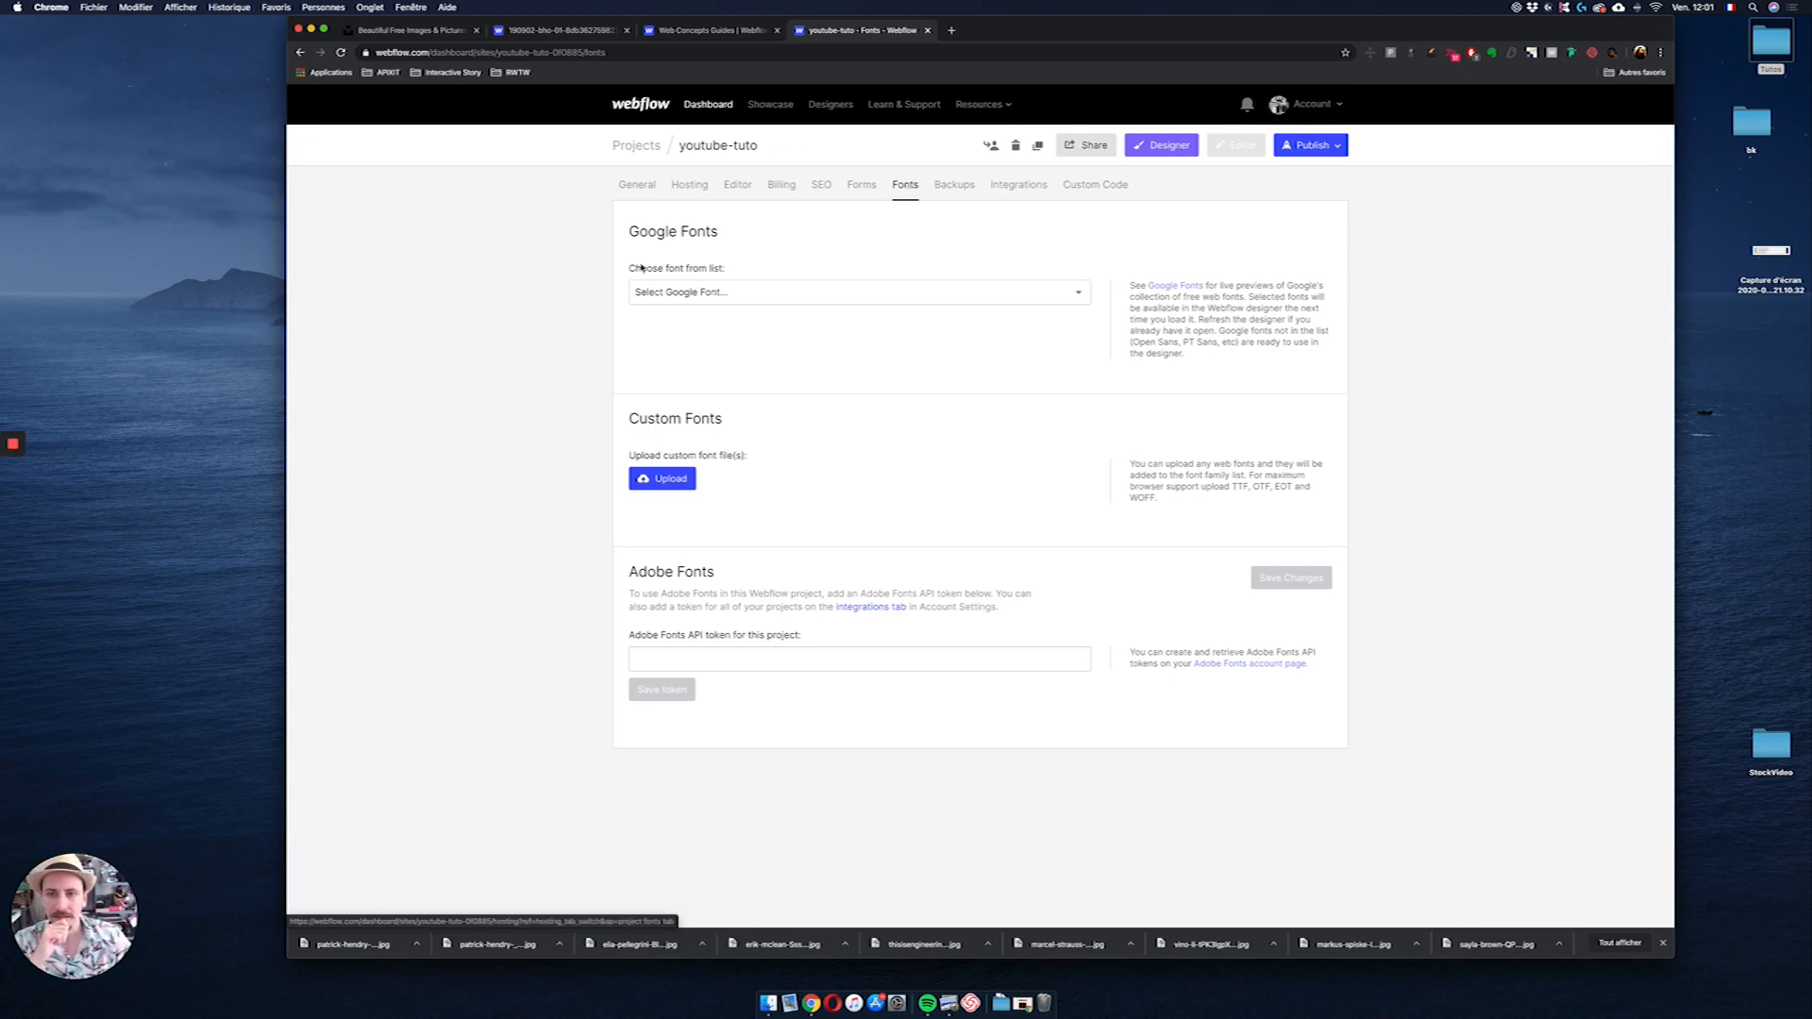
click(768, 292)
scroll(811, 546, down, 10)
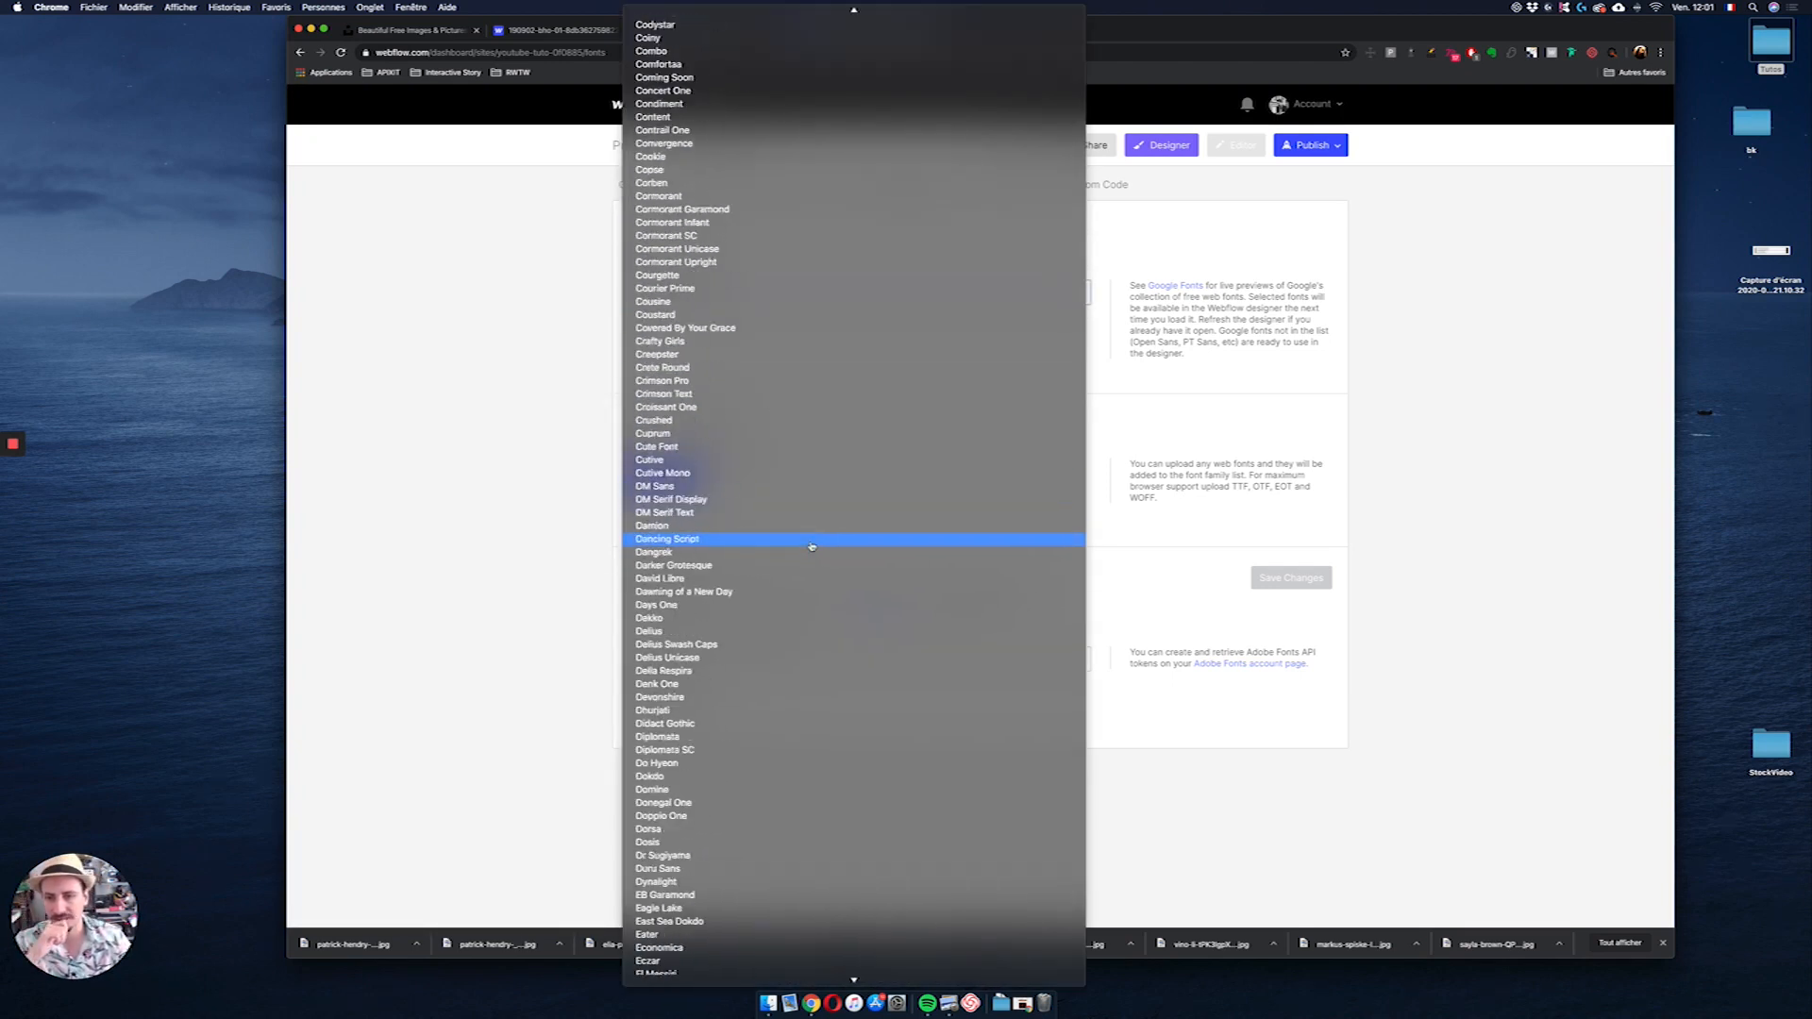
scroll(811, 547, up, 20)
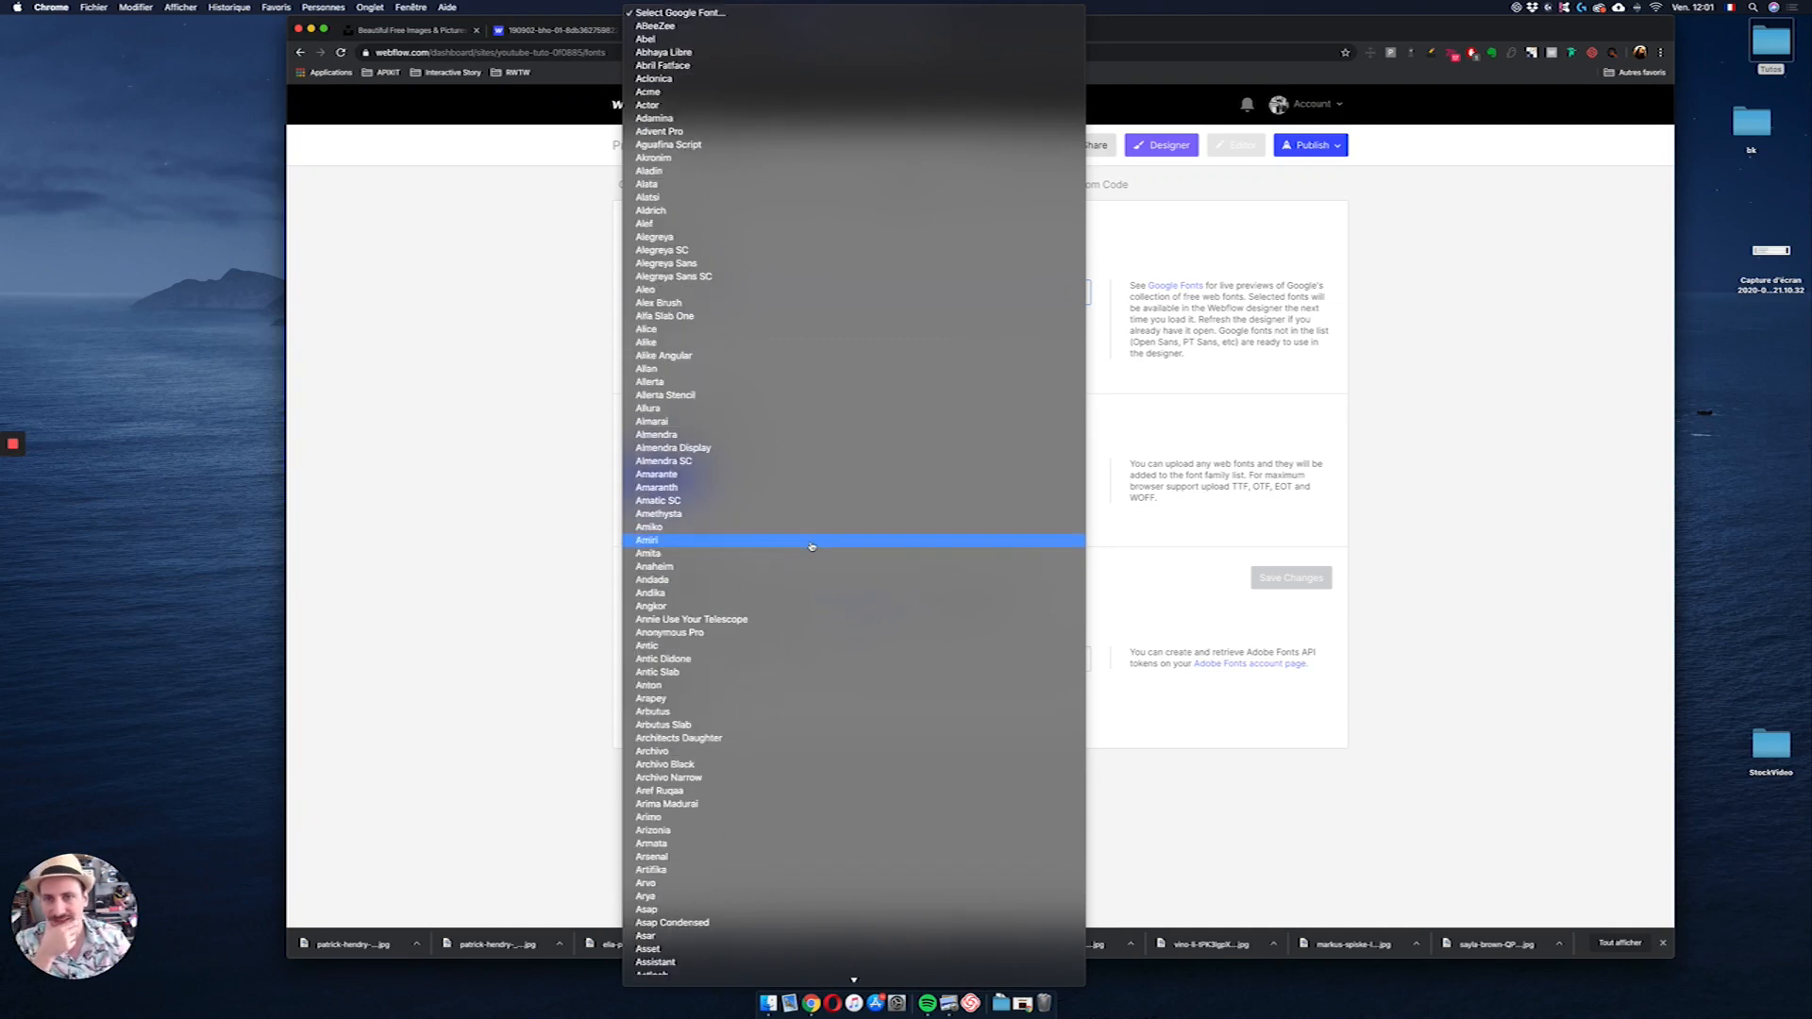
click(1170, 269)
click(763, 299)
scroll(763, 298, down, 20)
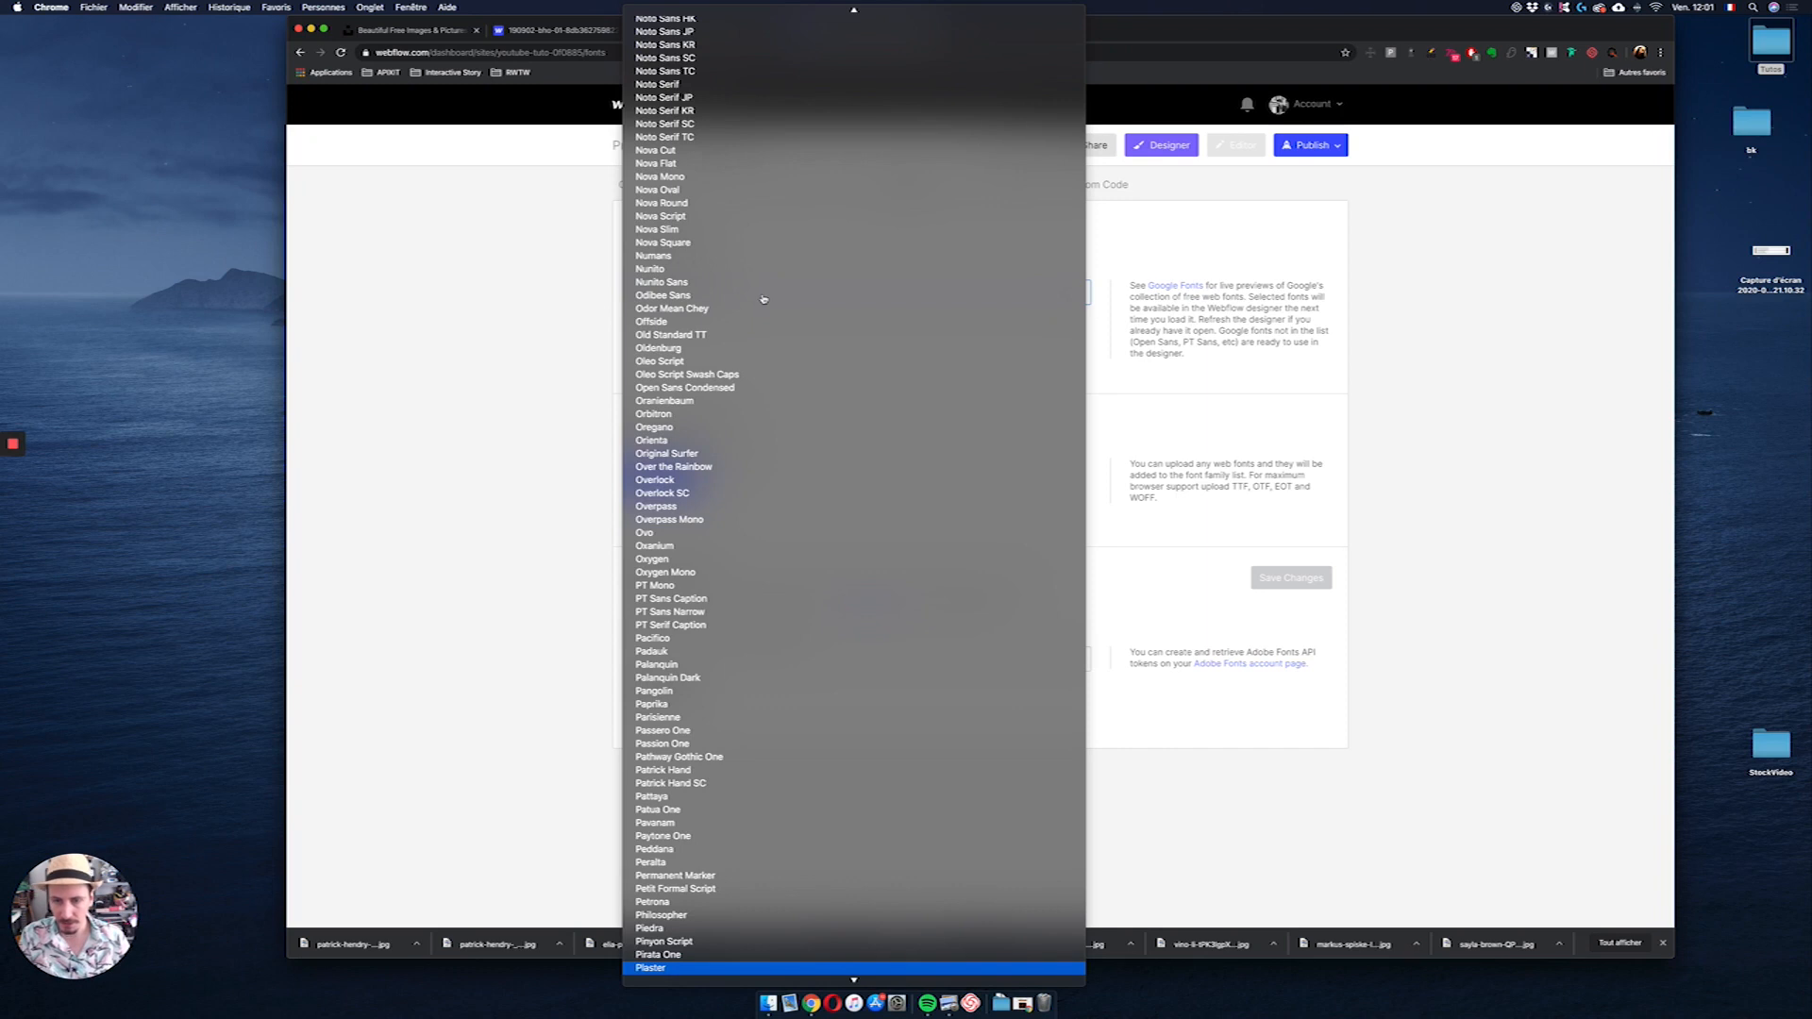
scroll(794, 353, down, 5)
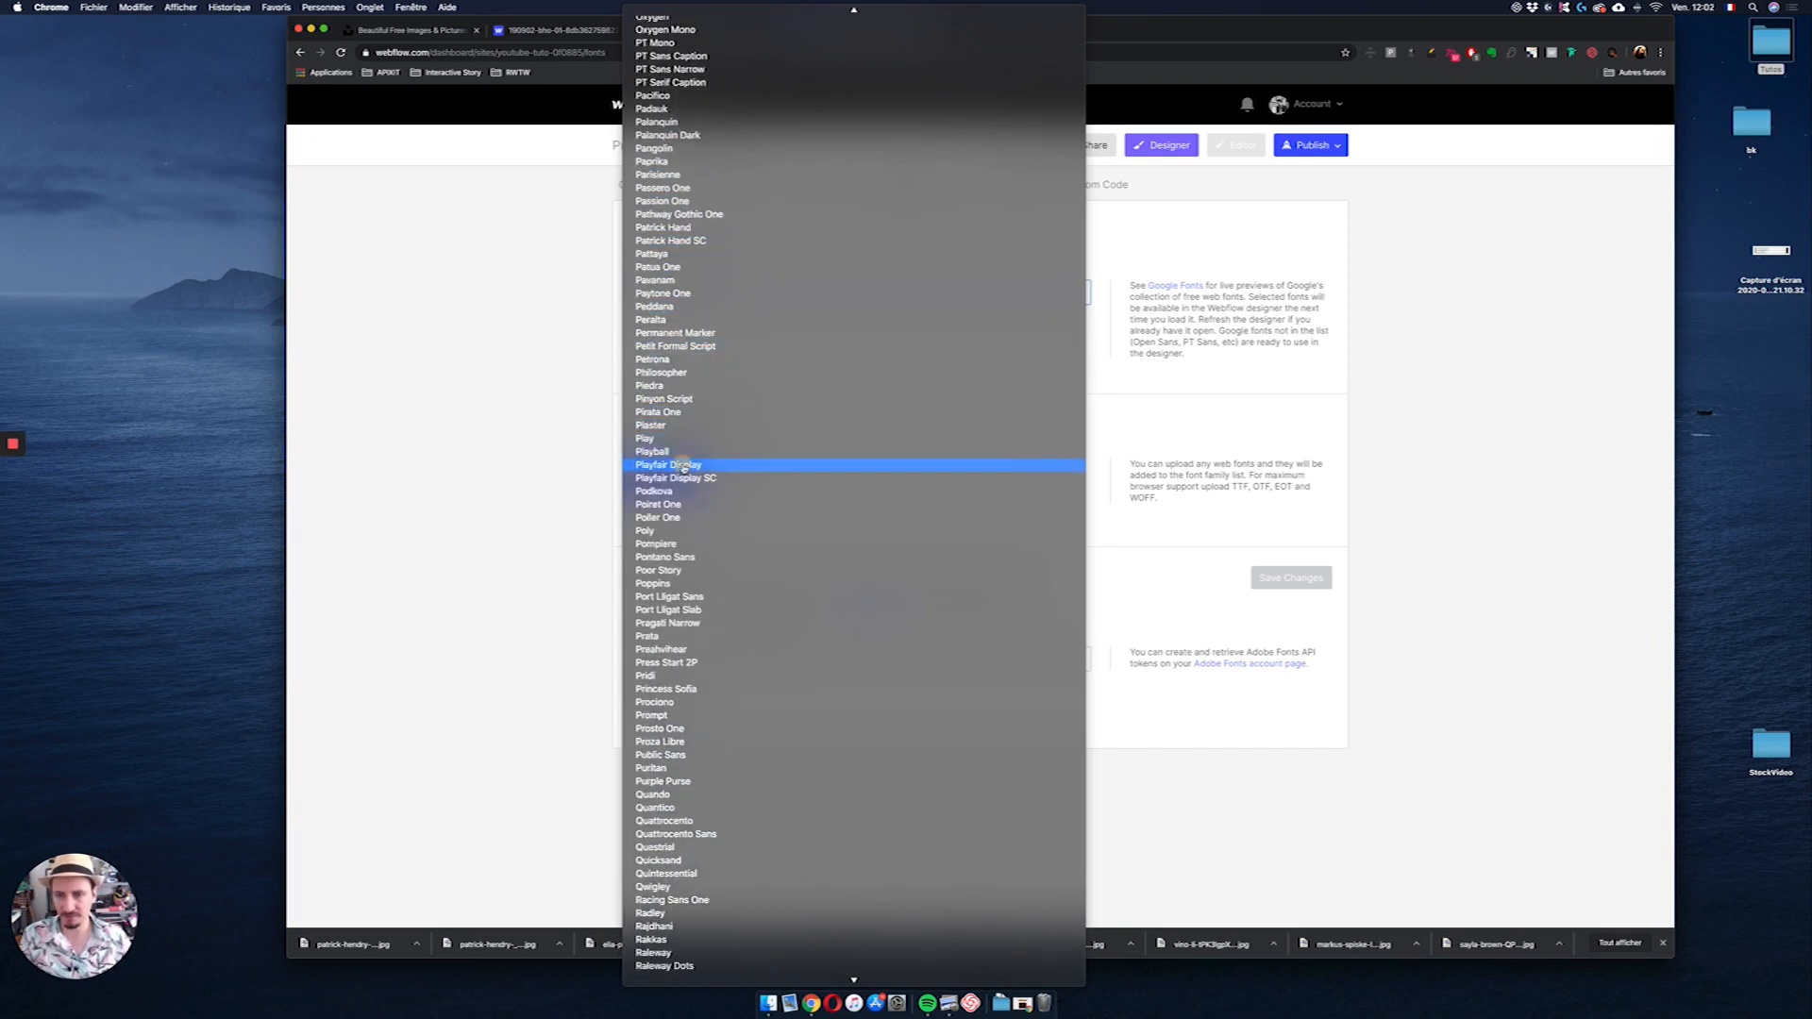
click(686, 462)
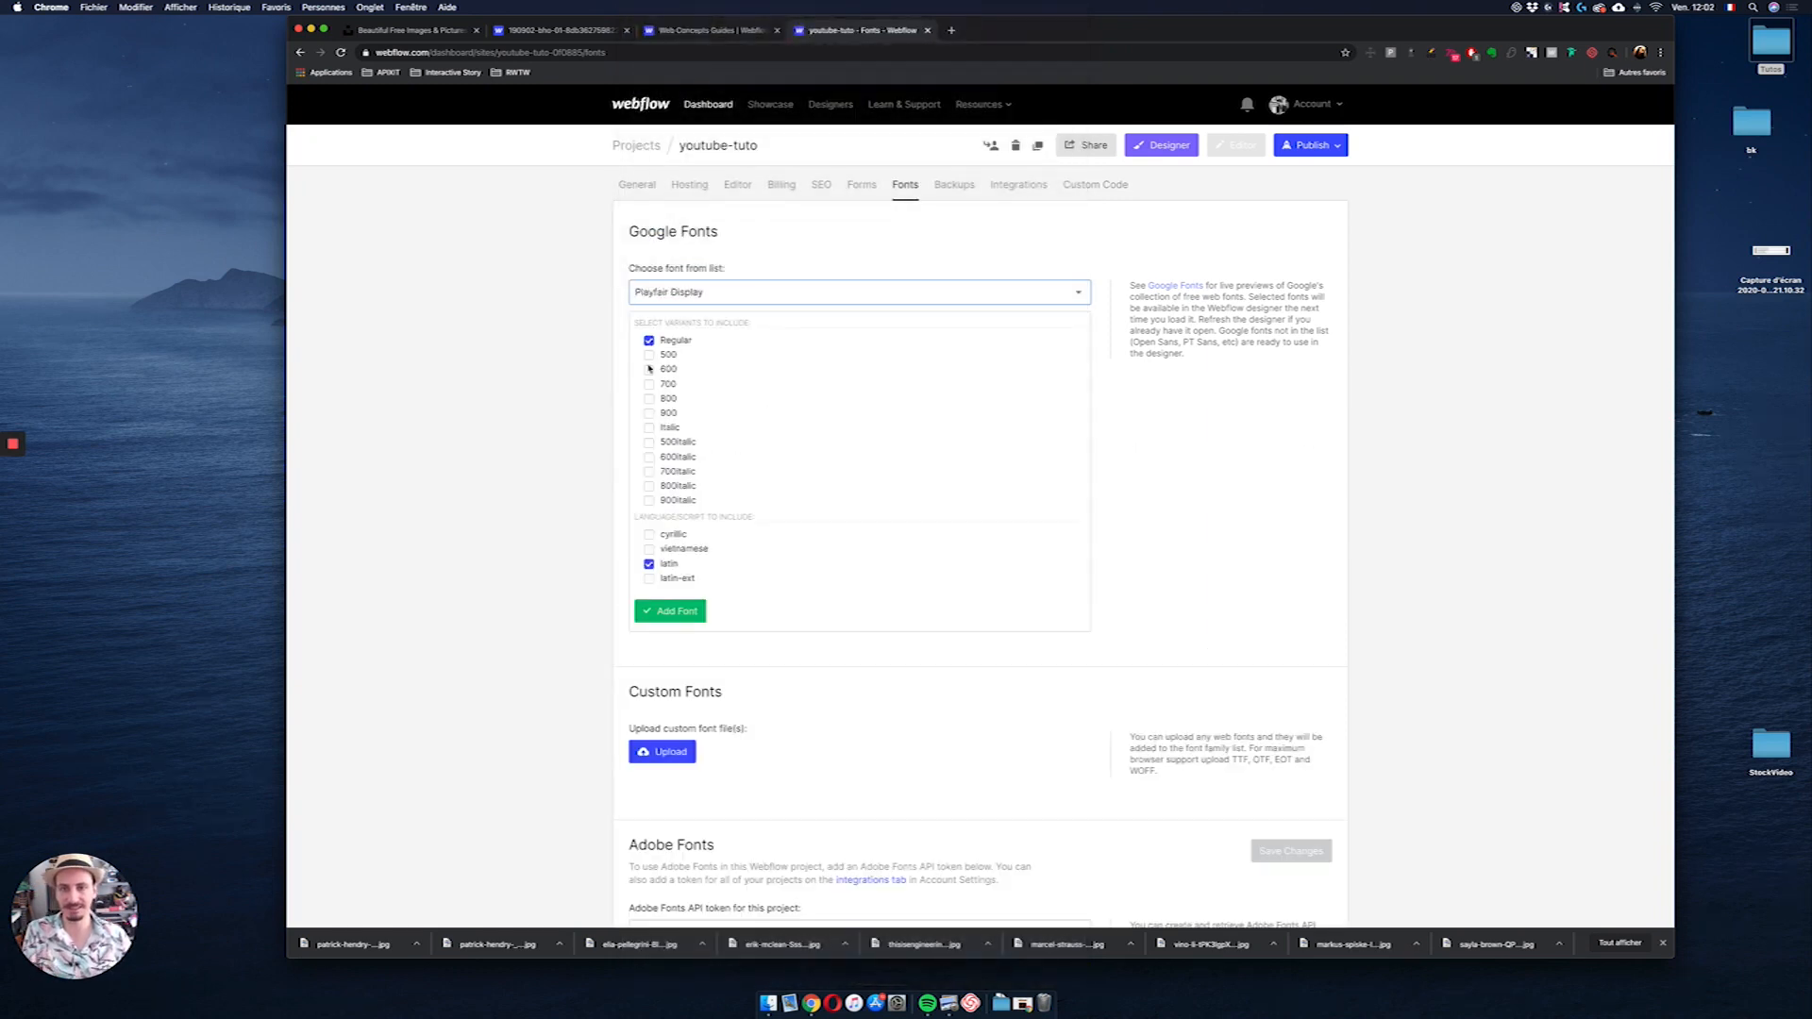
click(649, 370)
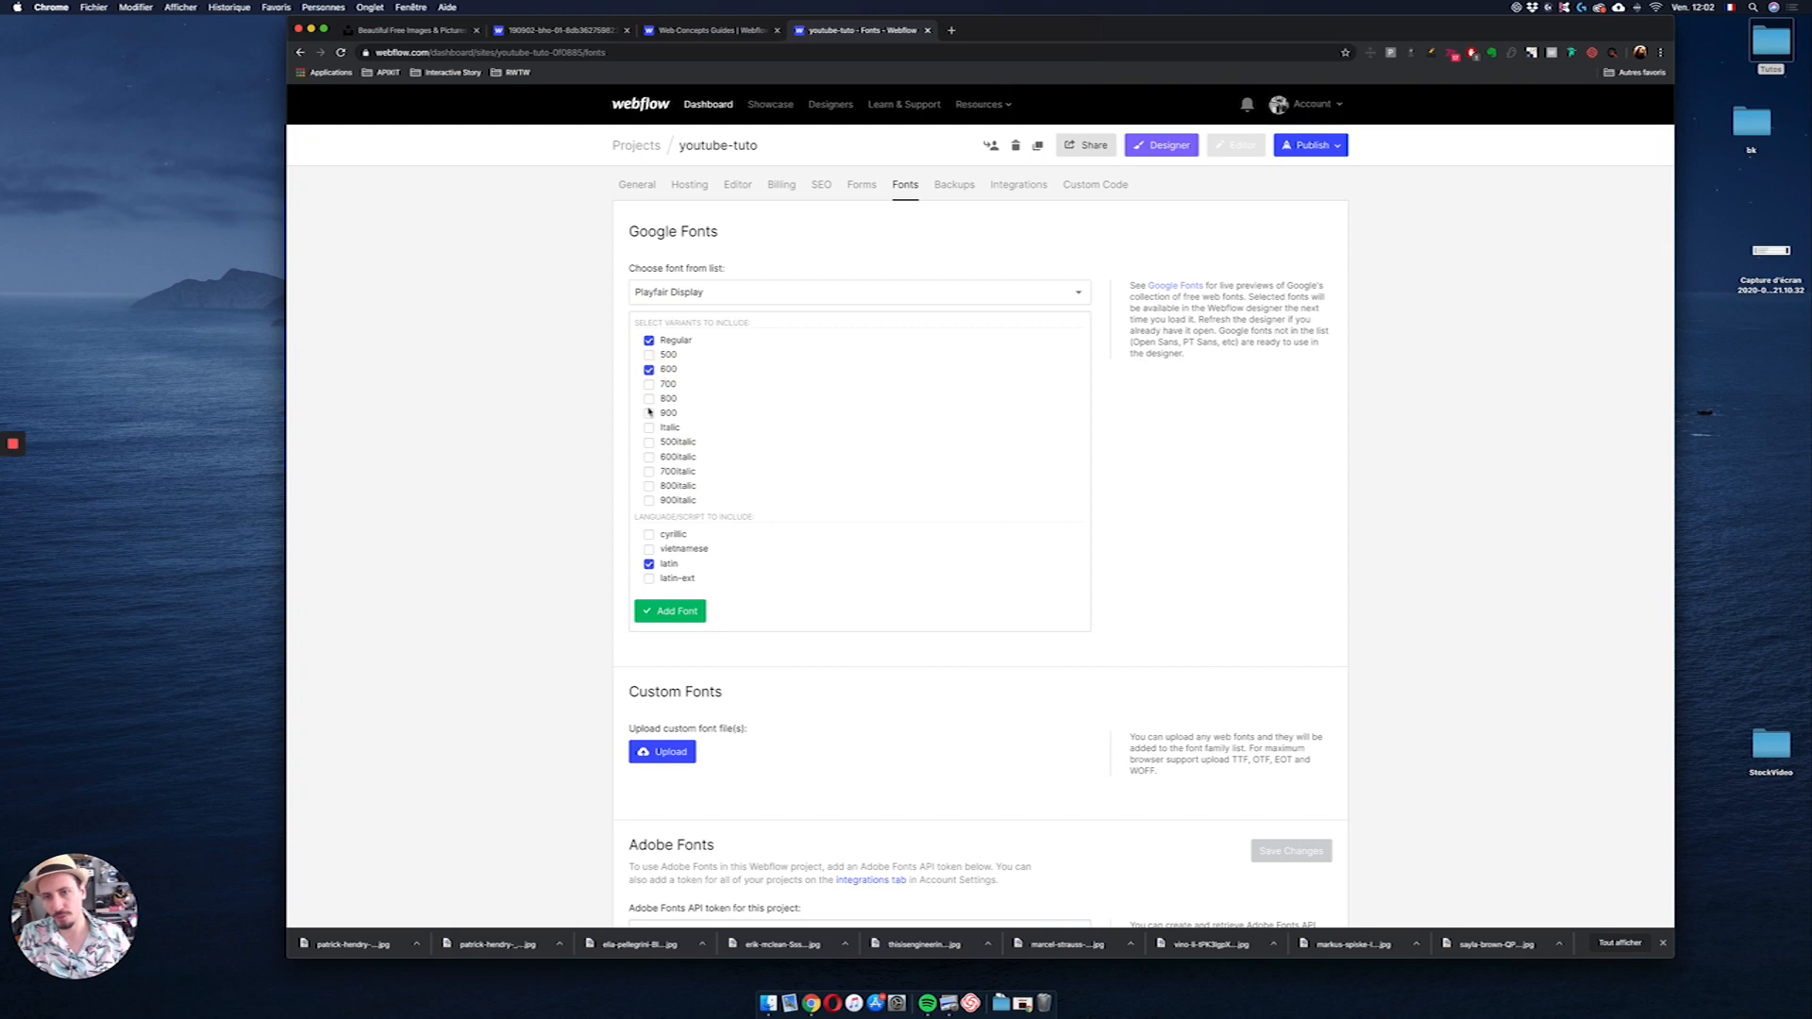
click(648, 414)
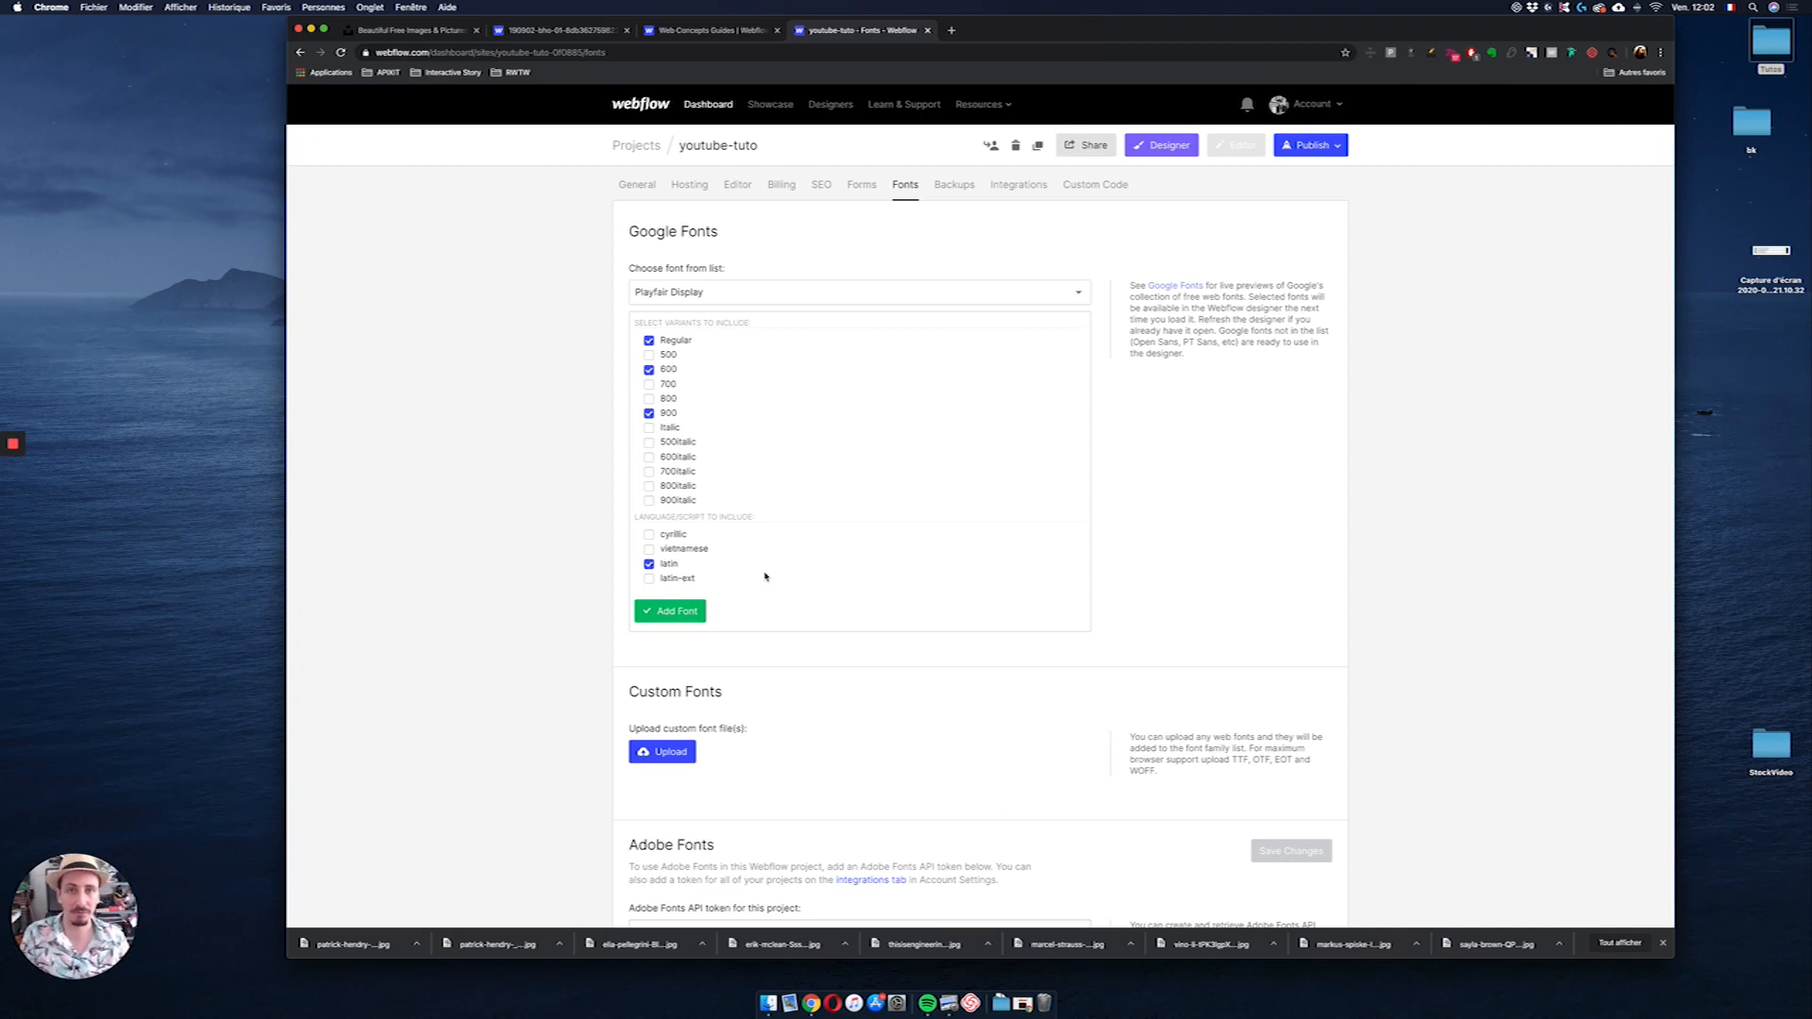
Review the custom font upload and Adobe Fonts token options, and check the project's backups
scroll(773, 604, down, 2)
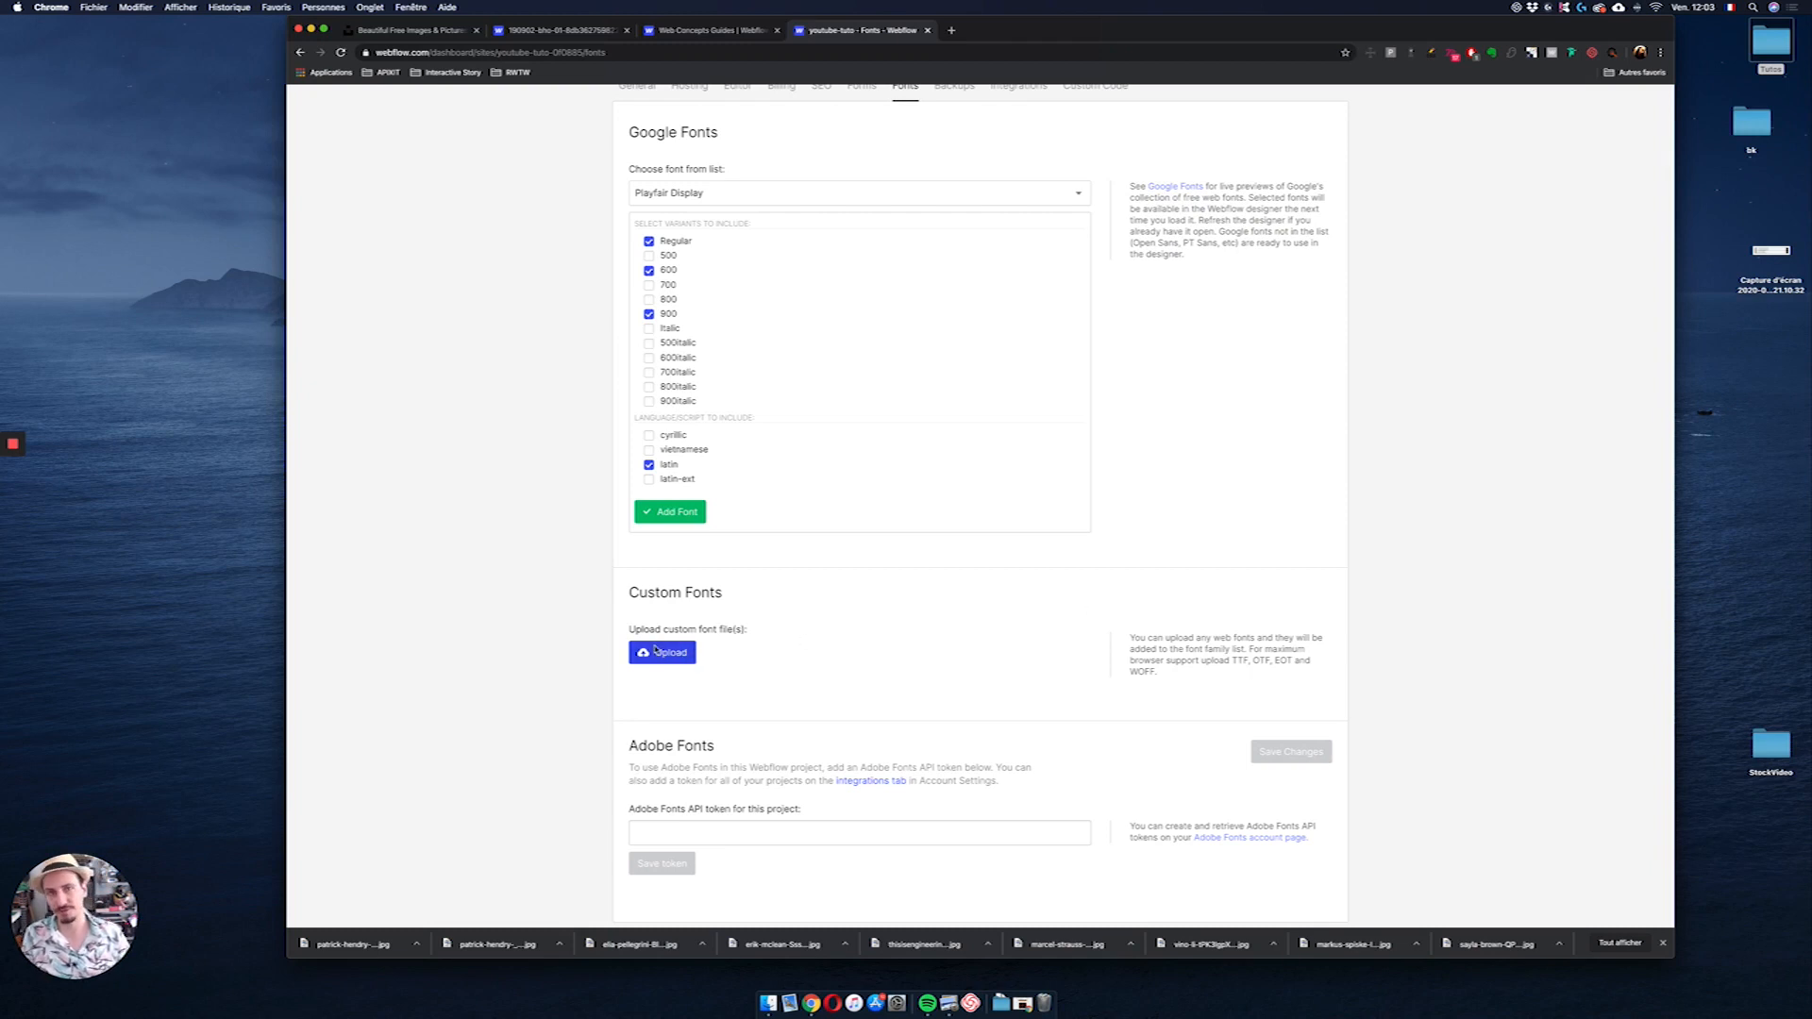
scroll(903, 834, down, 3)
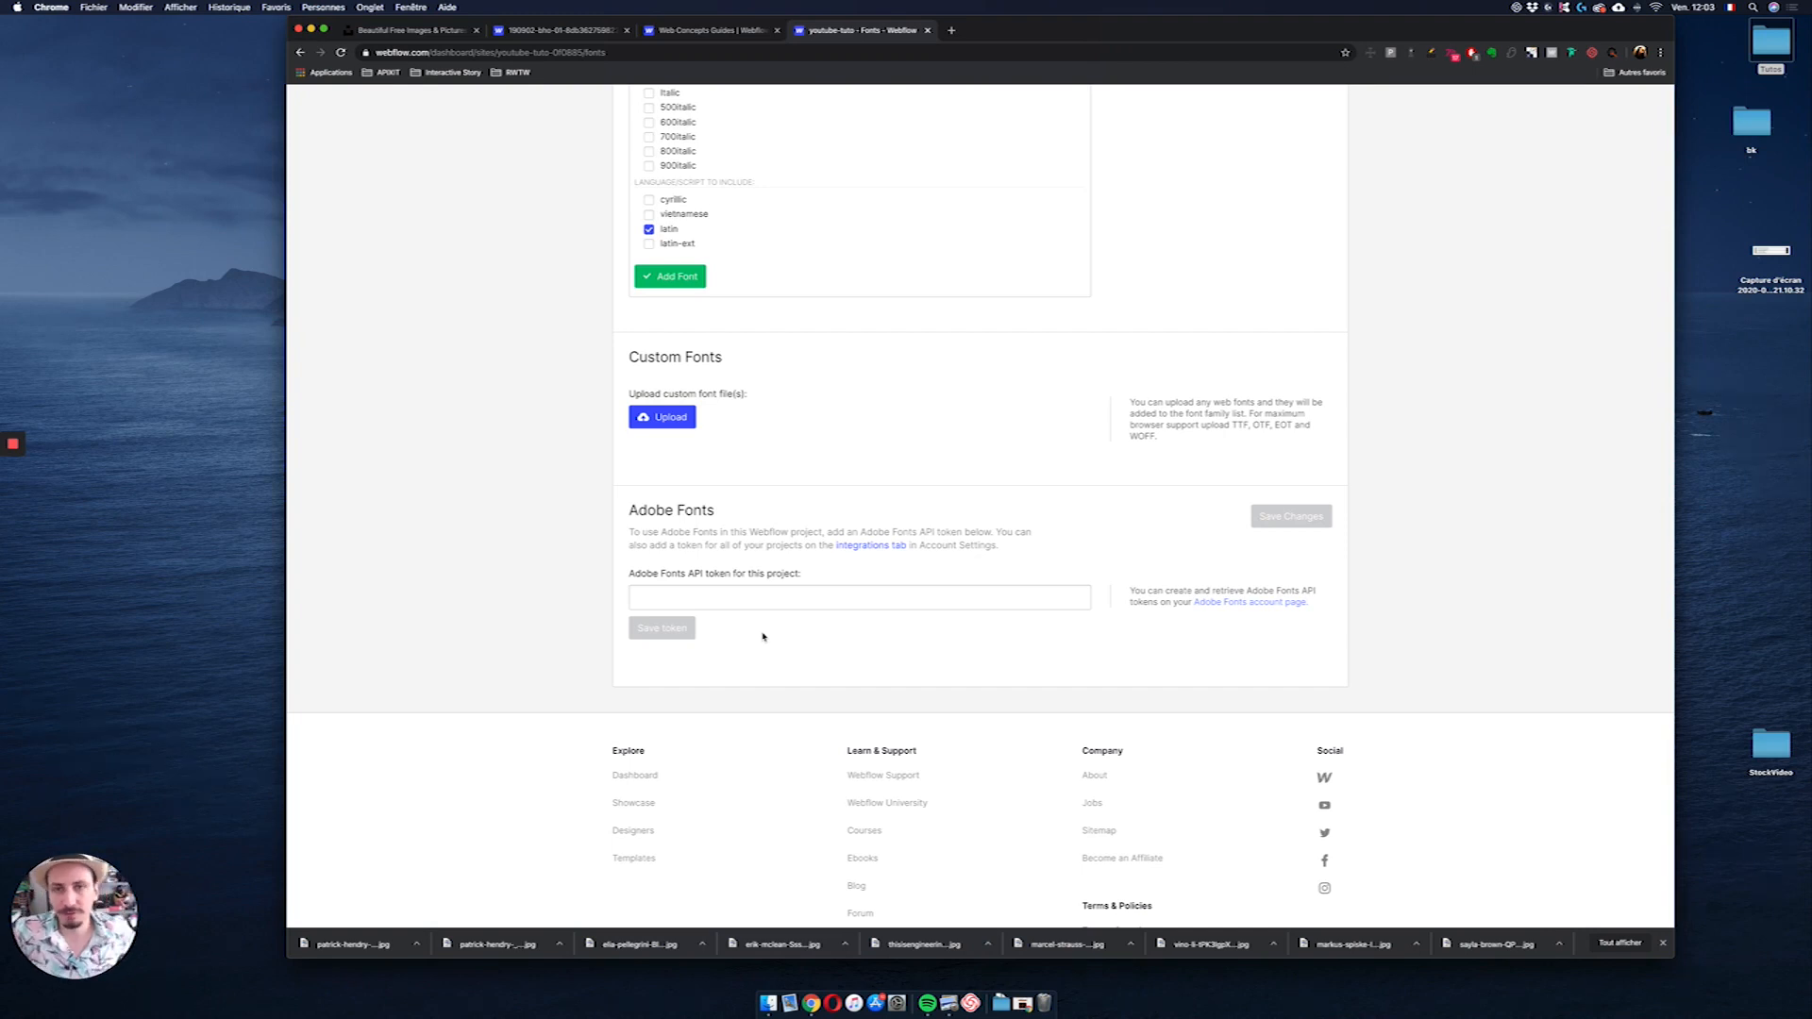
scroll(824, 497, up, 5)
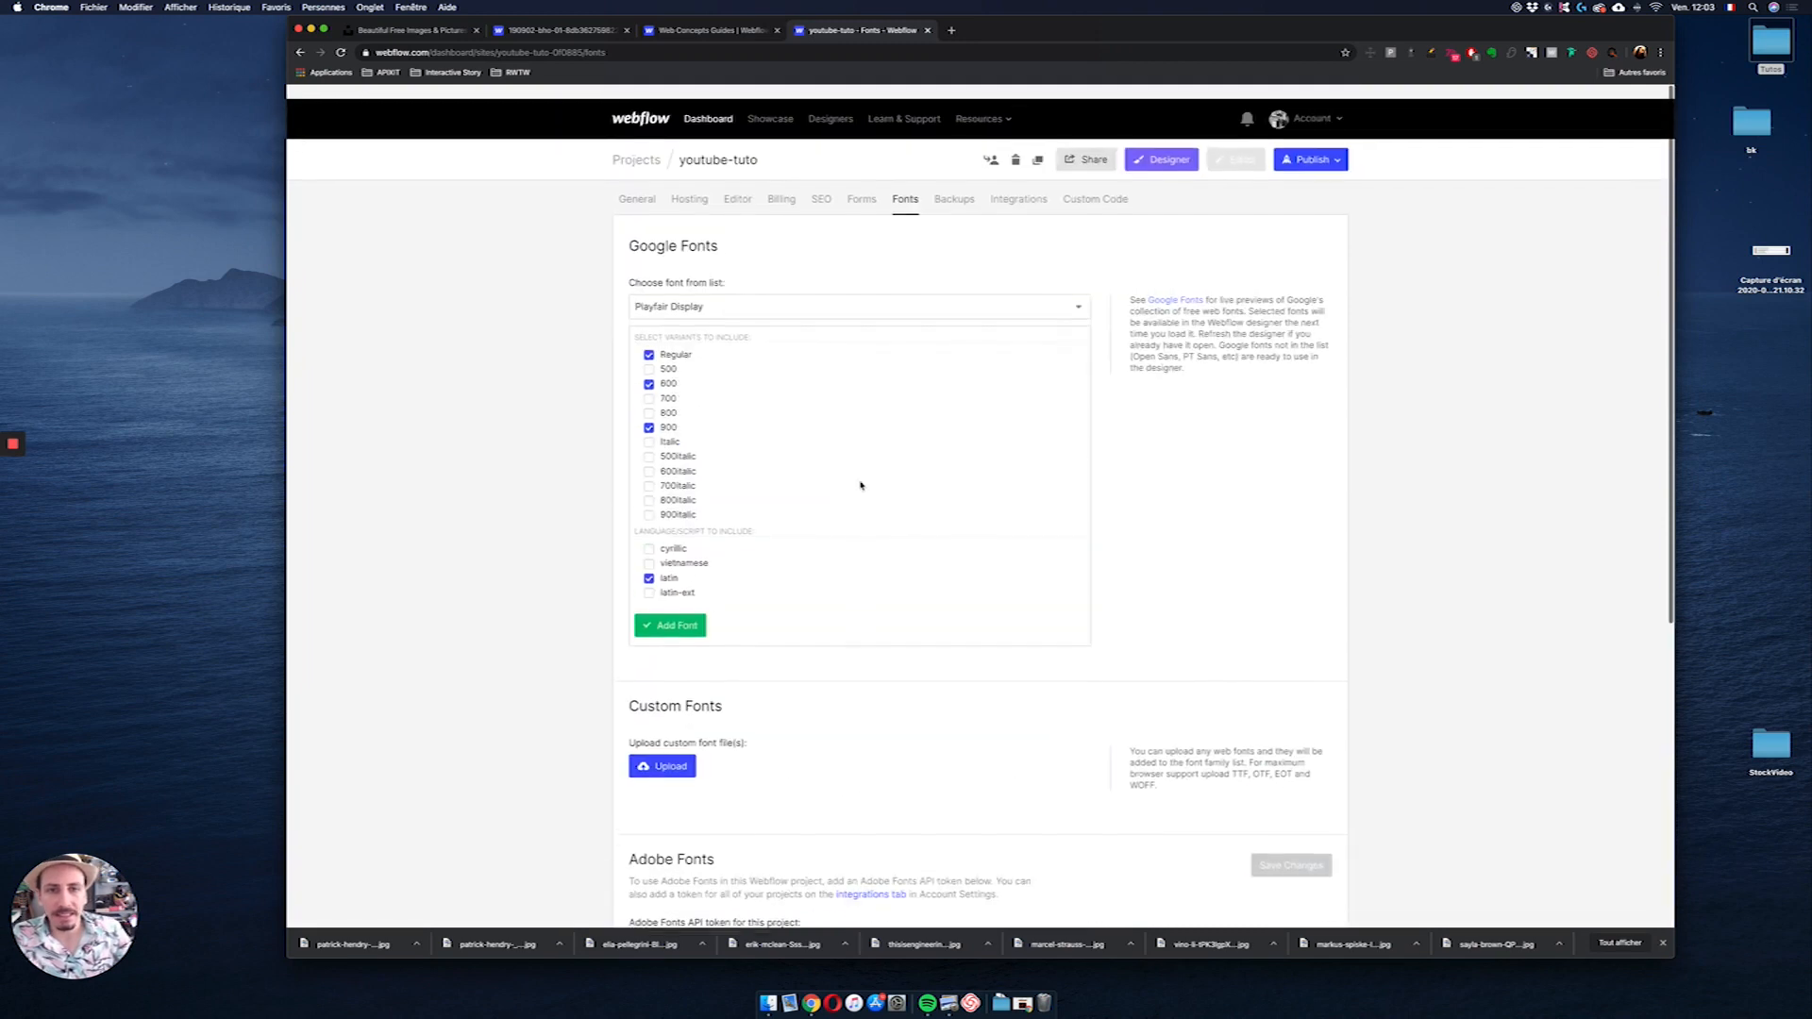
click(955, 186)
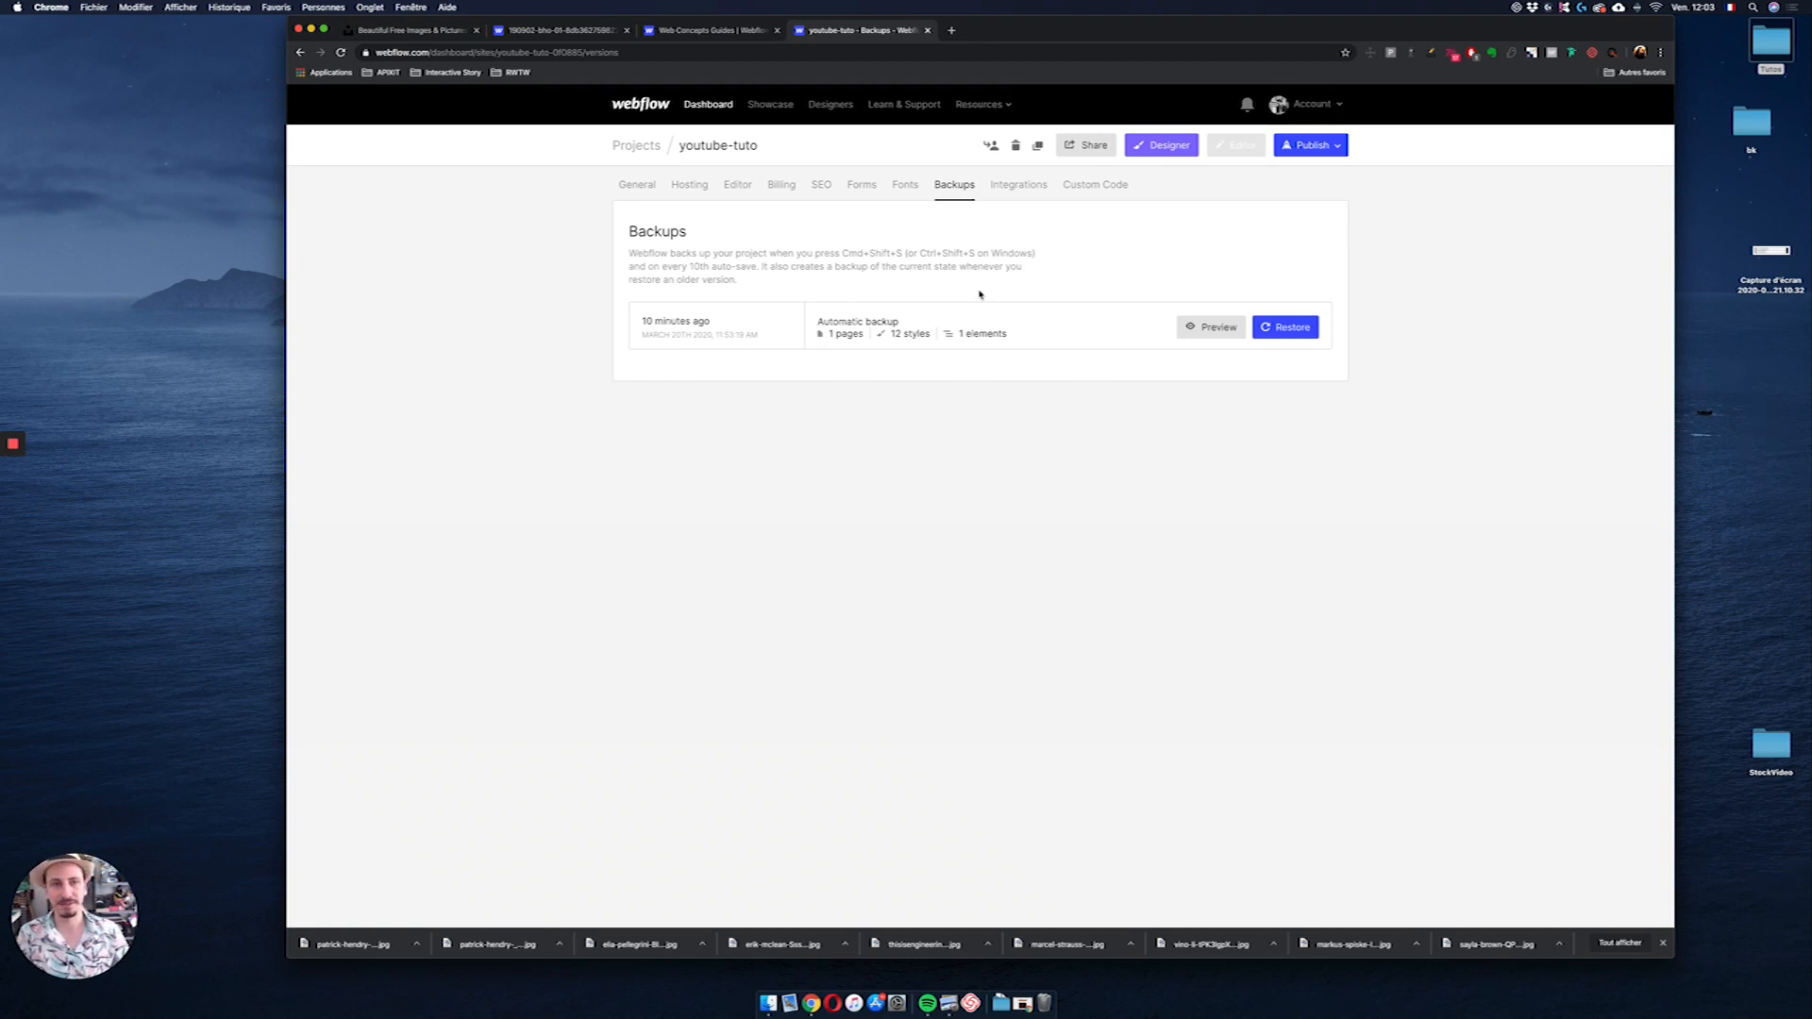
Review the project's integration settings, covering Google Analytics, Optimize and Maps, Facebook pixel, API access and webhooks
click(1023, 183)
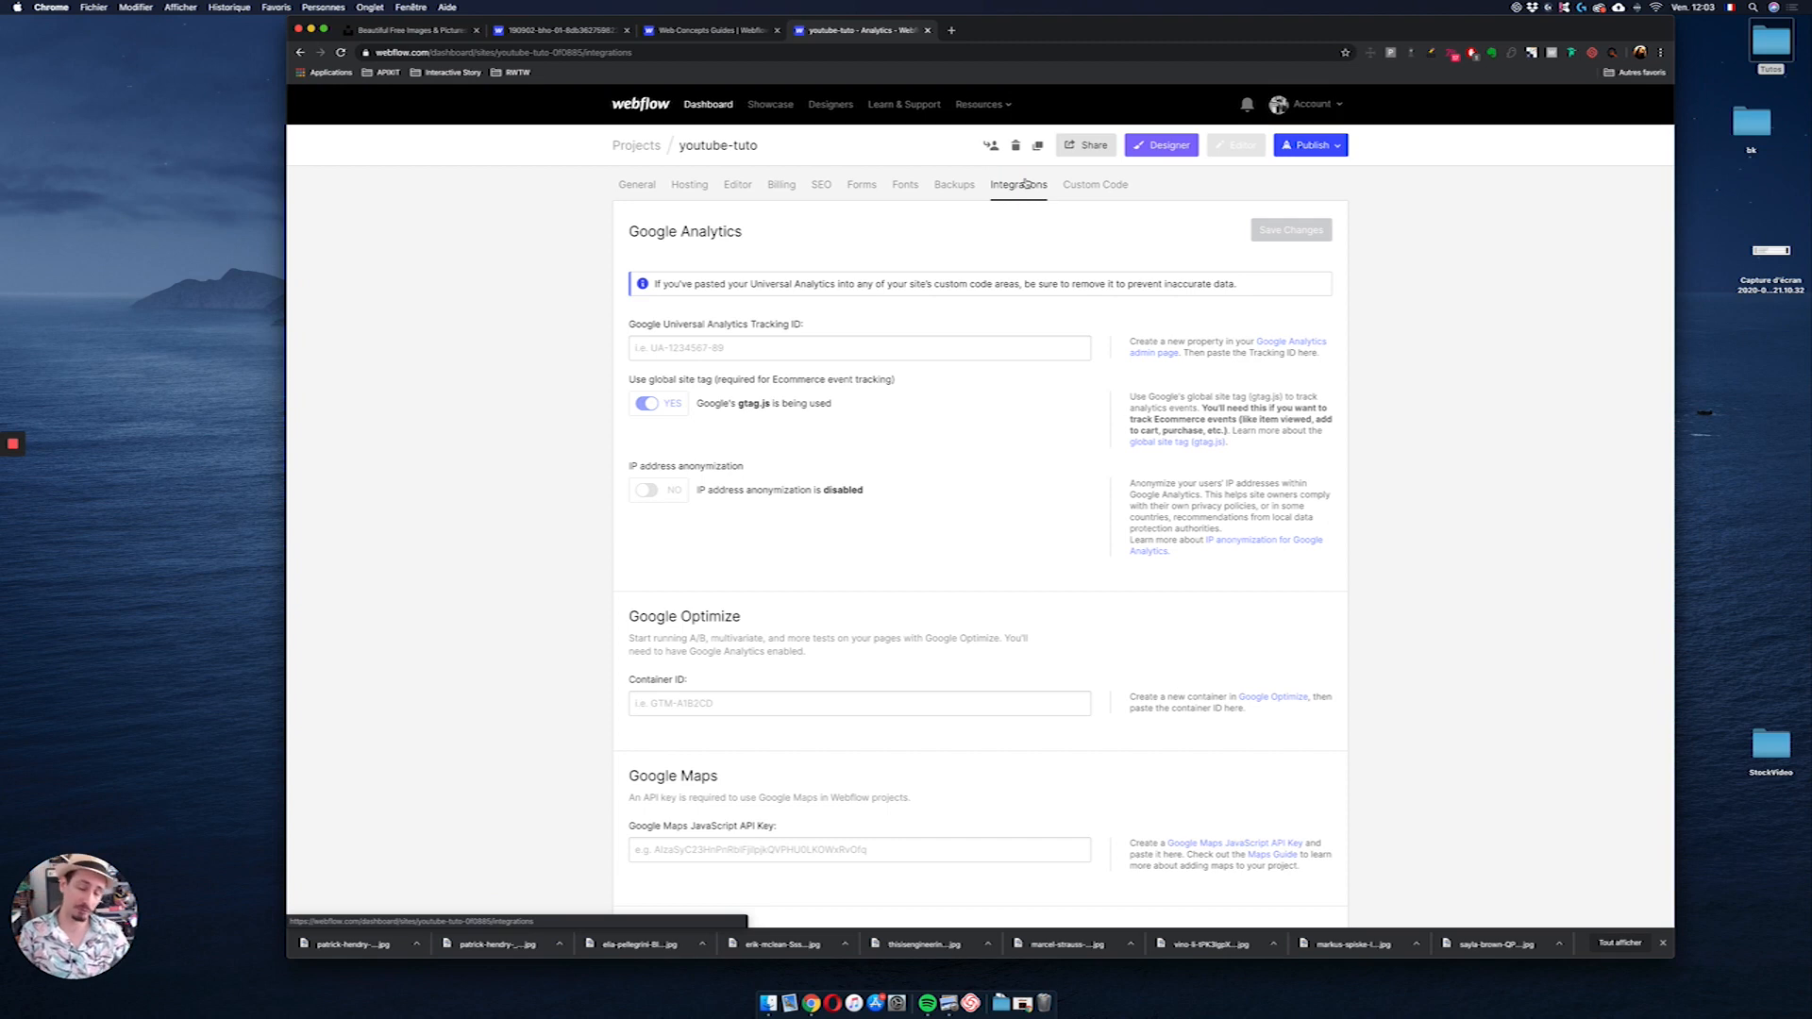
scroll(990, 283, down, 5)
scroll(962, 292, up, 5)
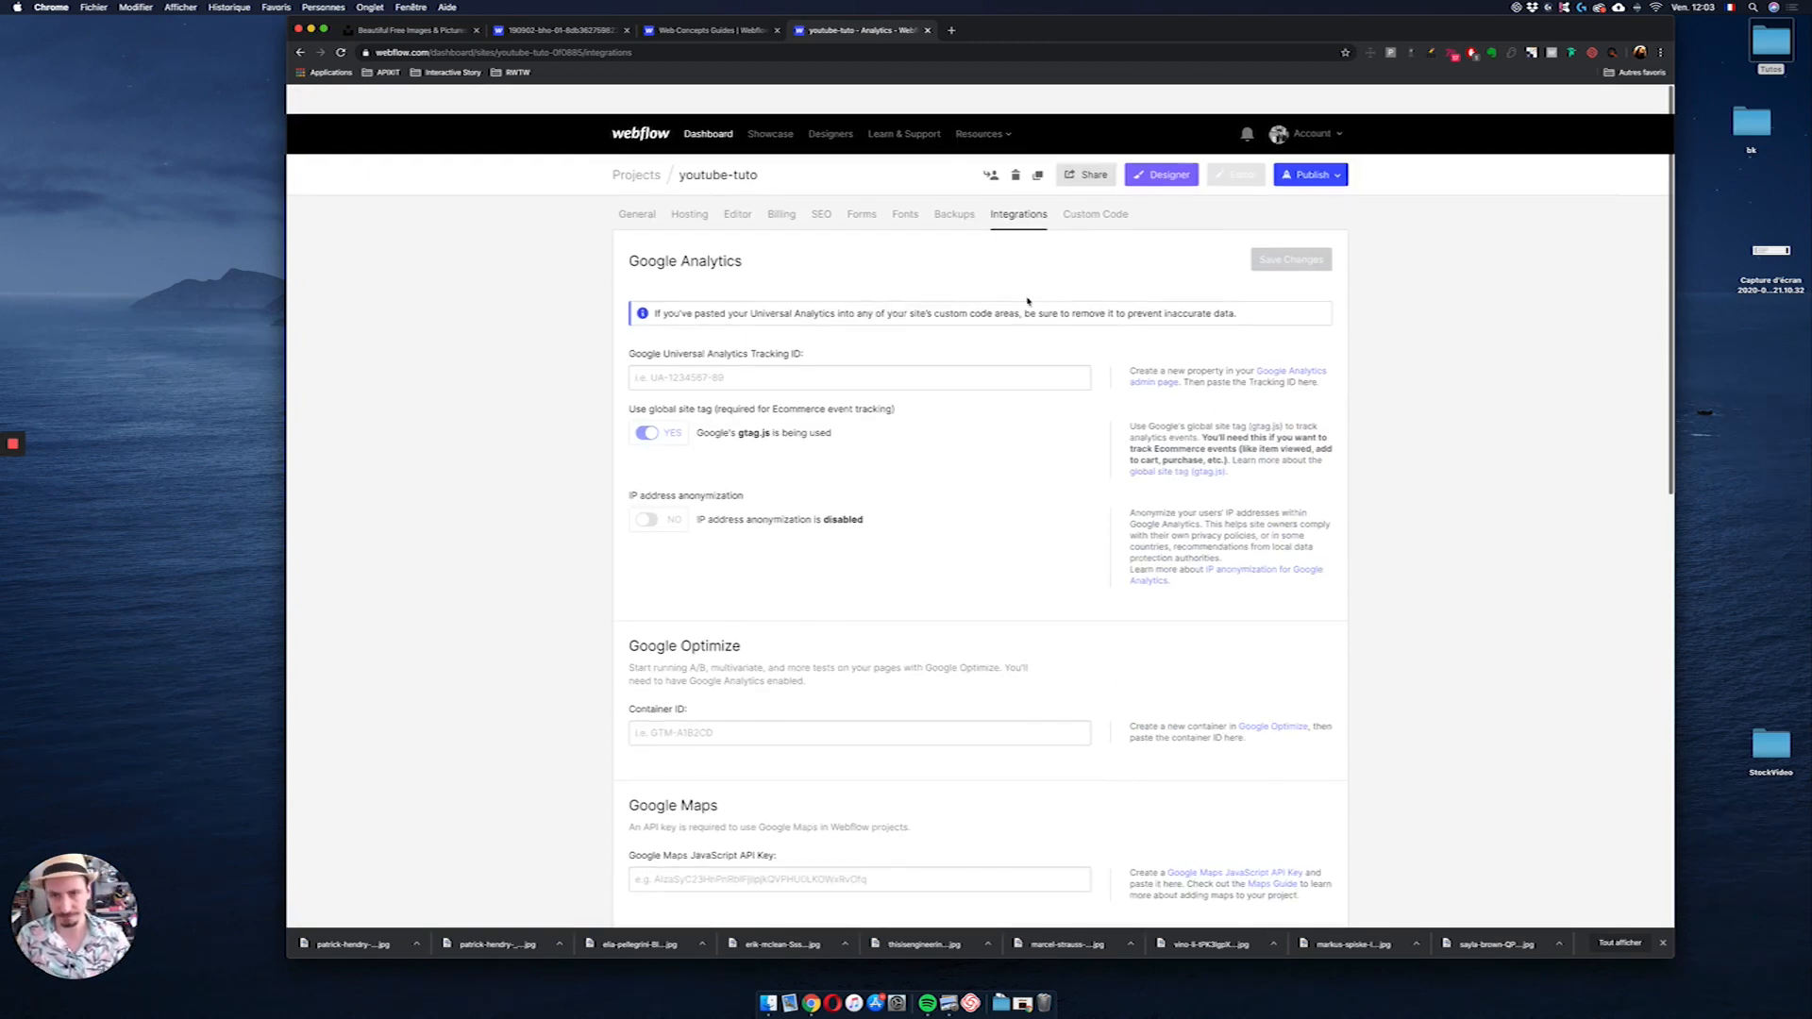
scroll(925, 376, down, 8)
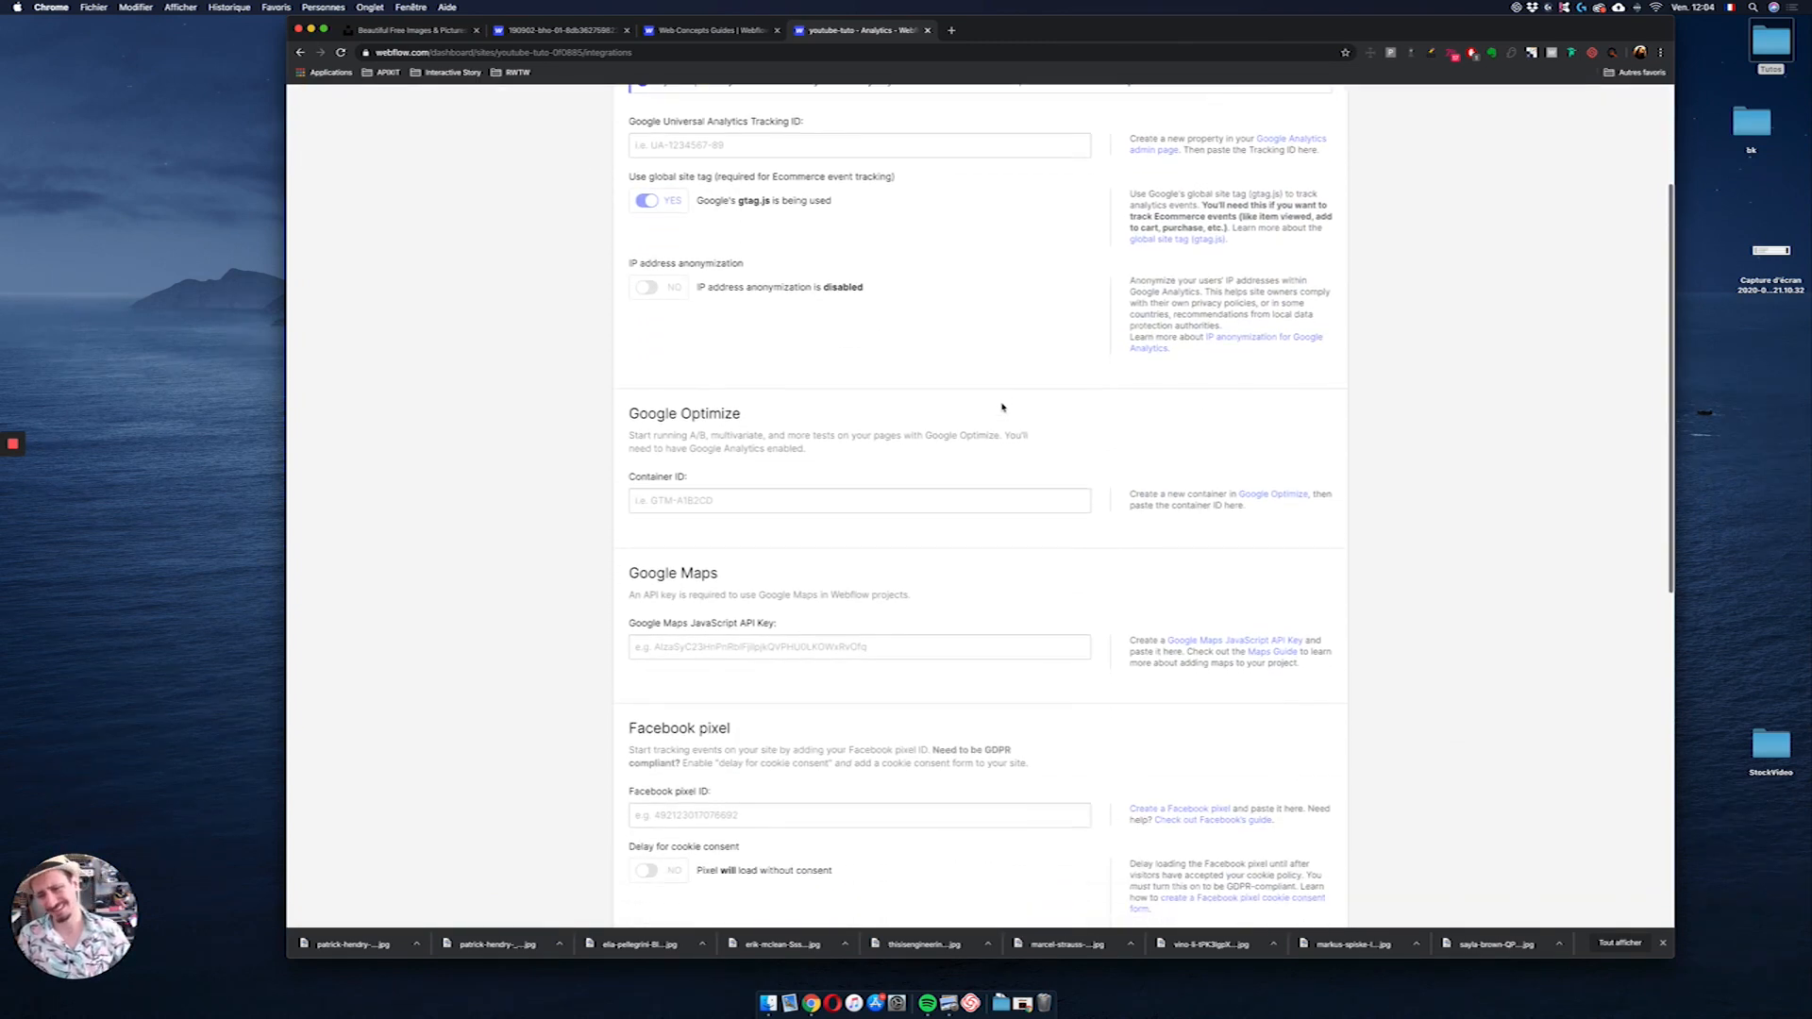
scroll(661, 566, down, 4)
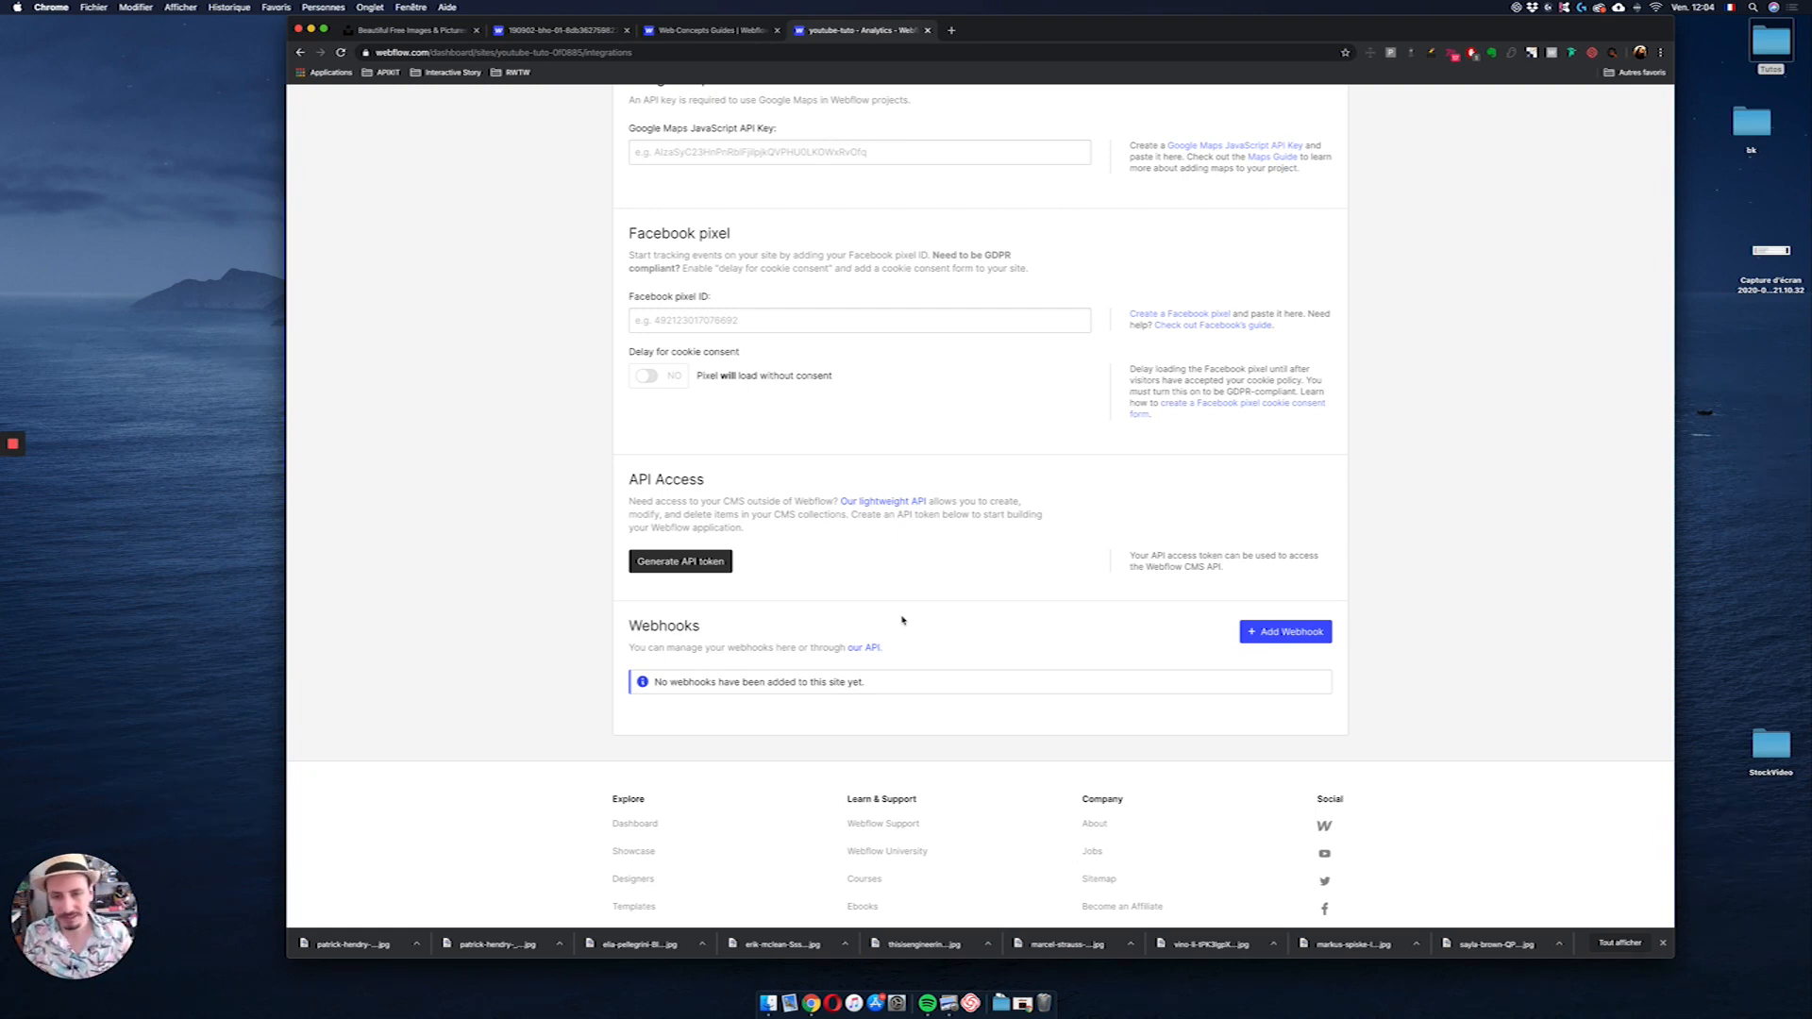
scroll(925, 571, down, 5)
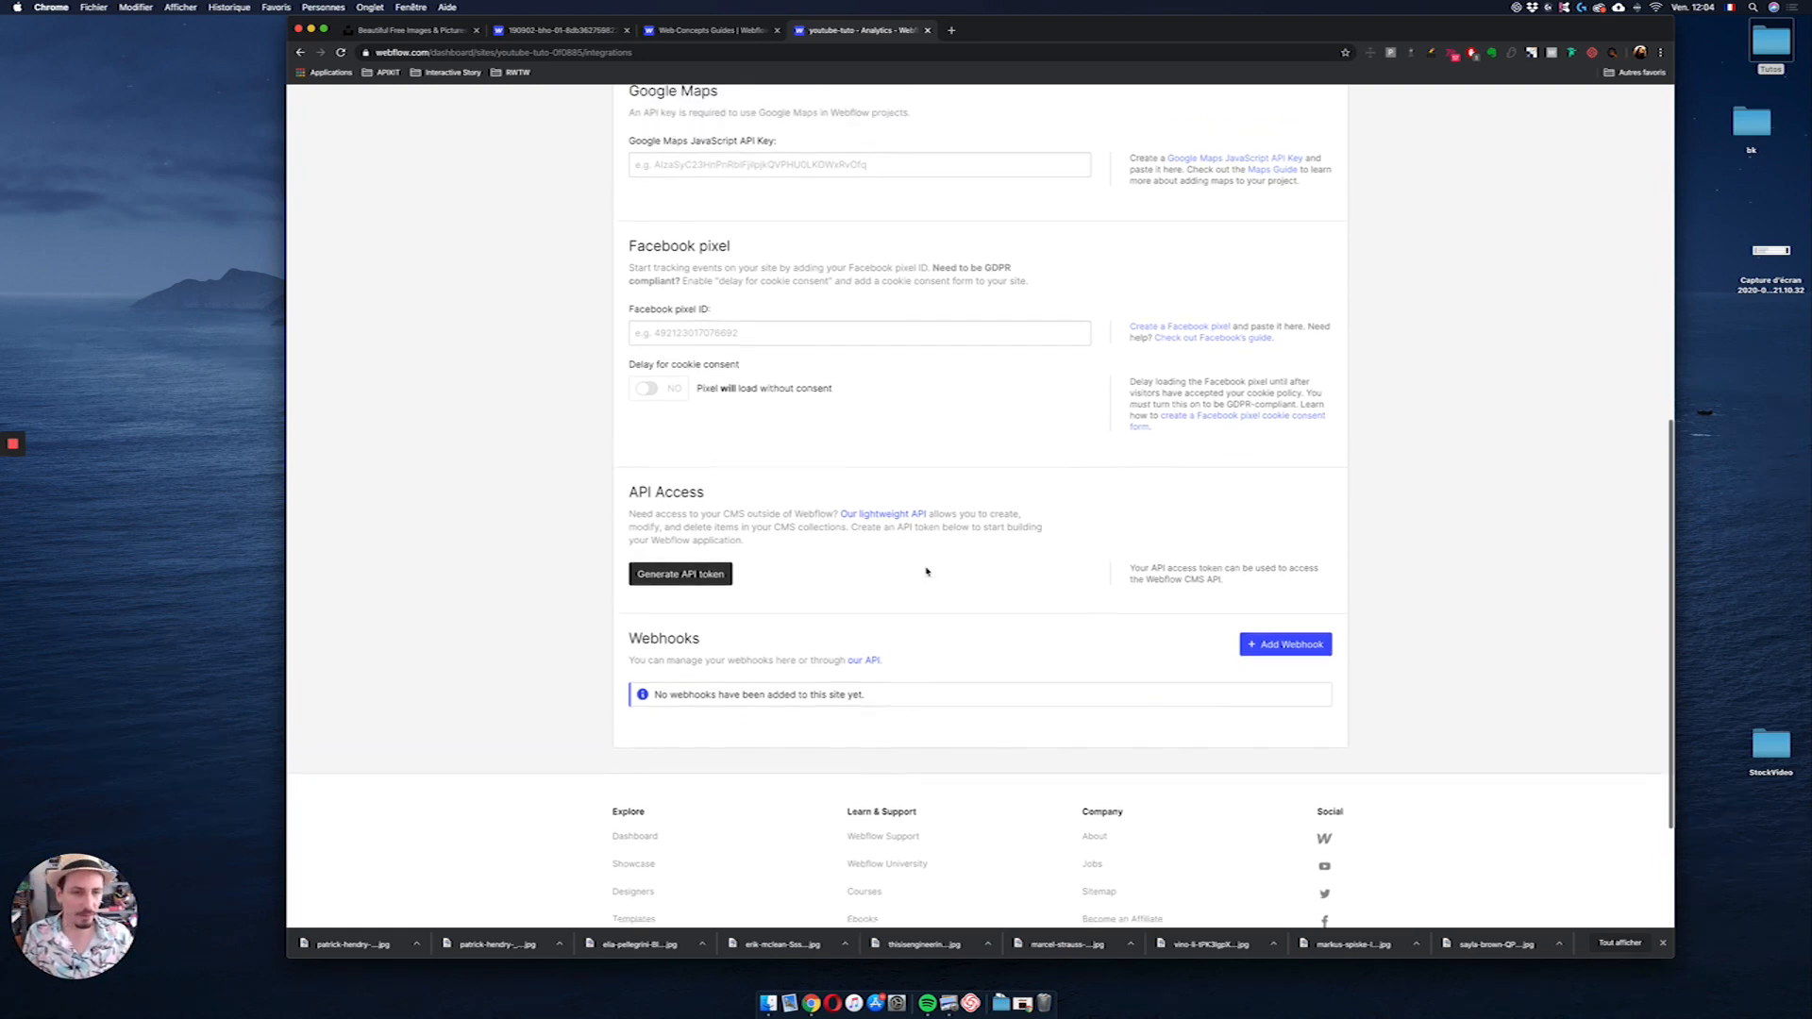
scroll(925, 571, up, 10)
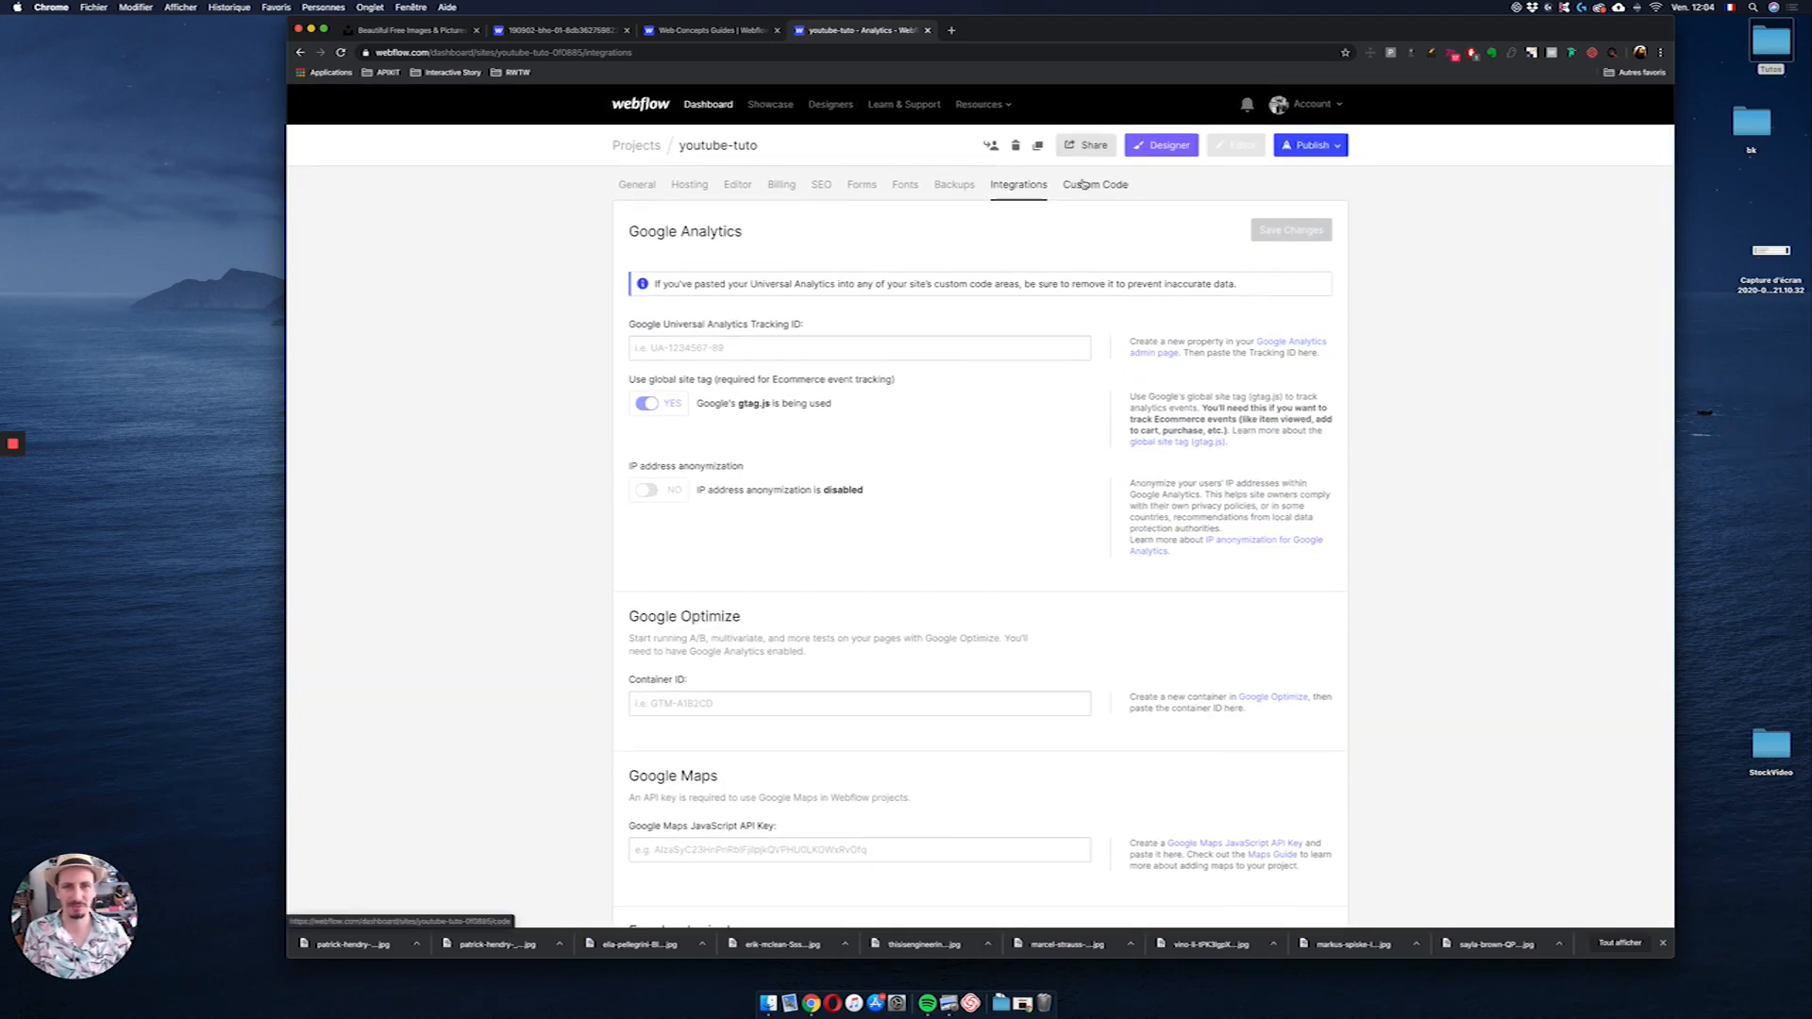
Review the project's custom code settings, covering the head code, footer code and advanced settings
click(1092, 186)
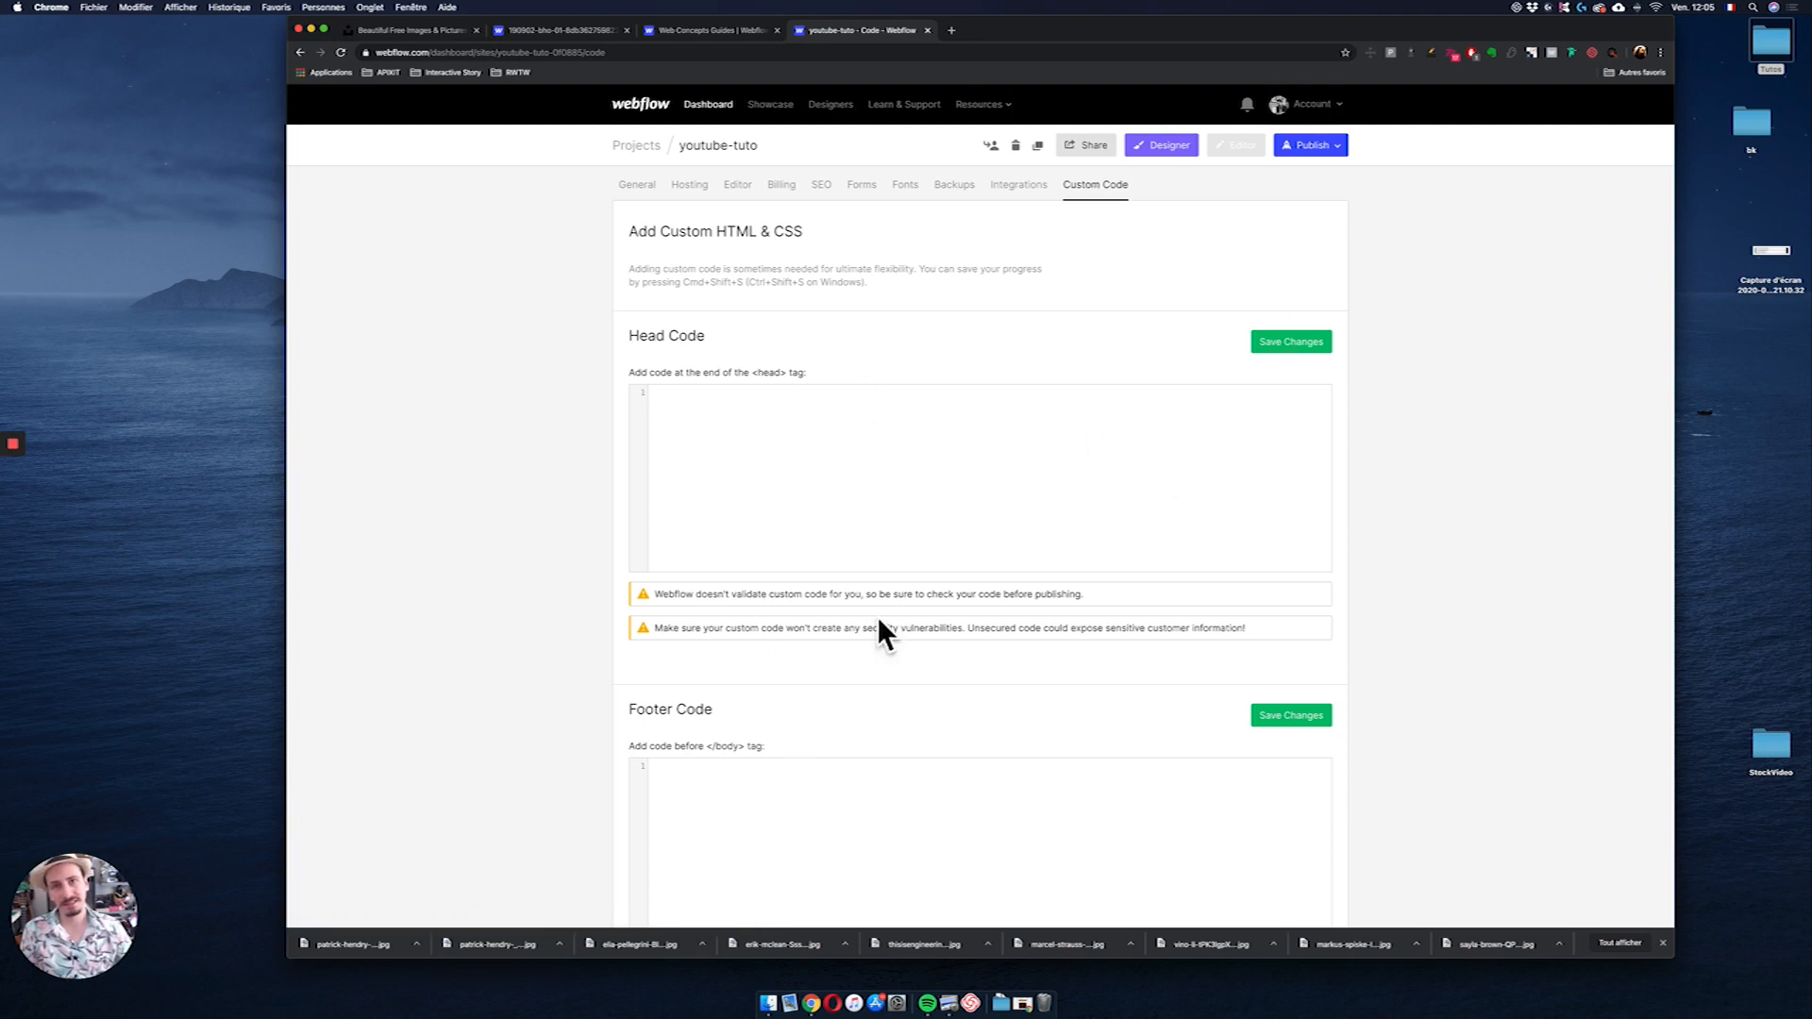
scroll(948, 571, down, 2)
scroll(949, 573, up, 2)
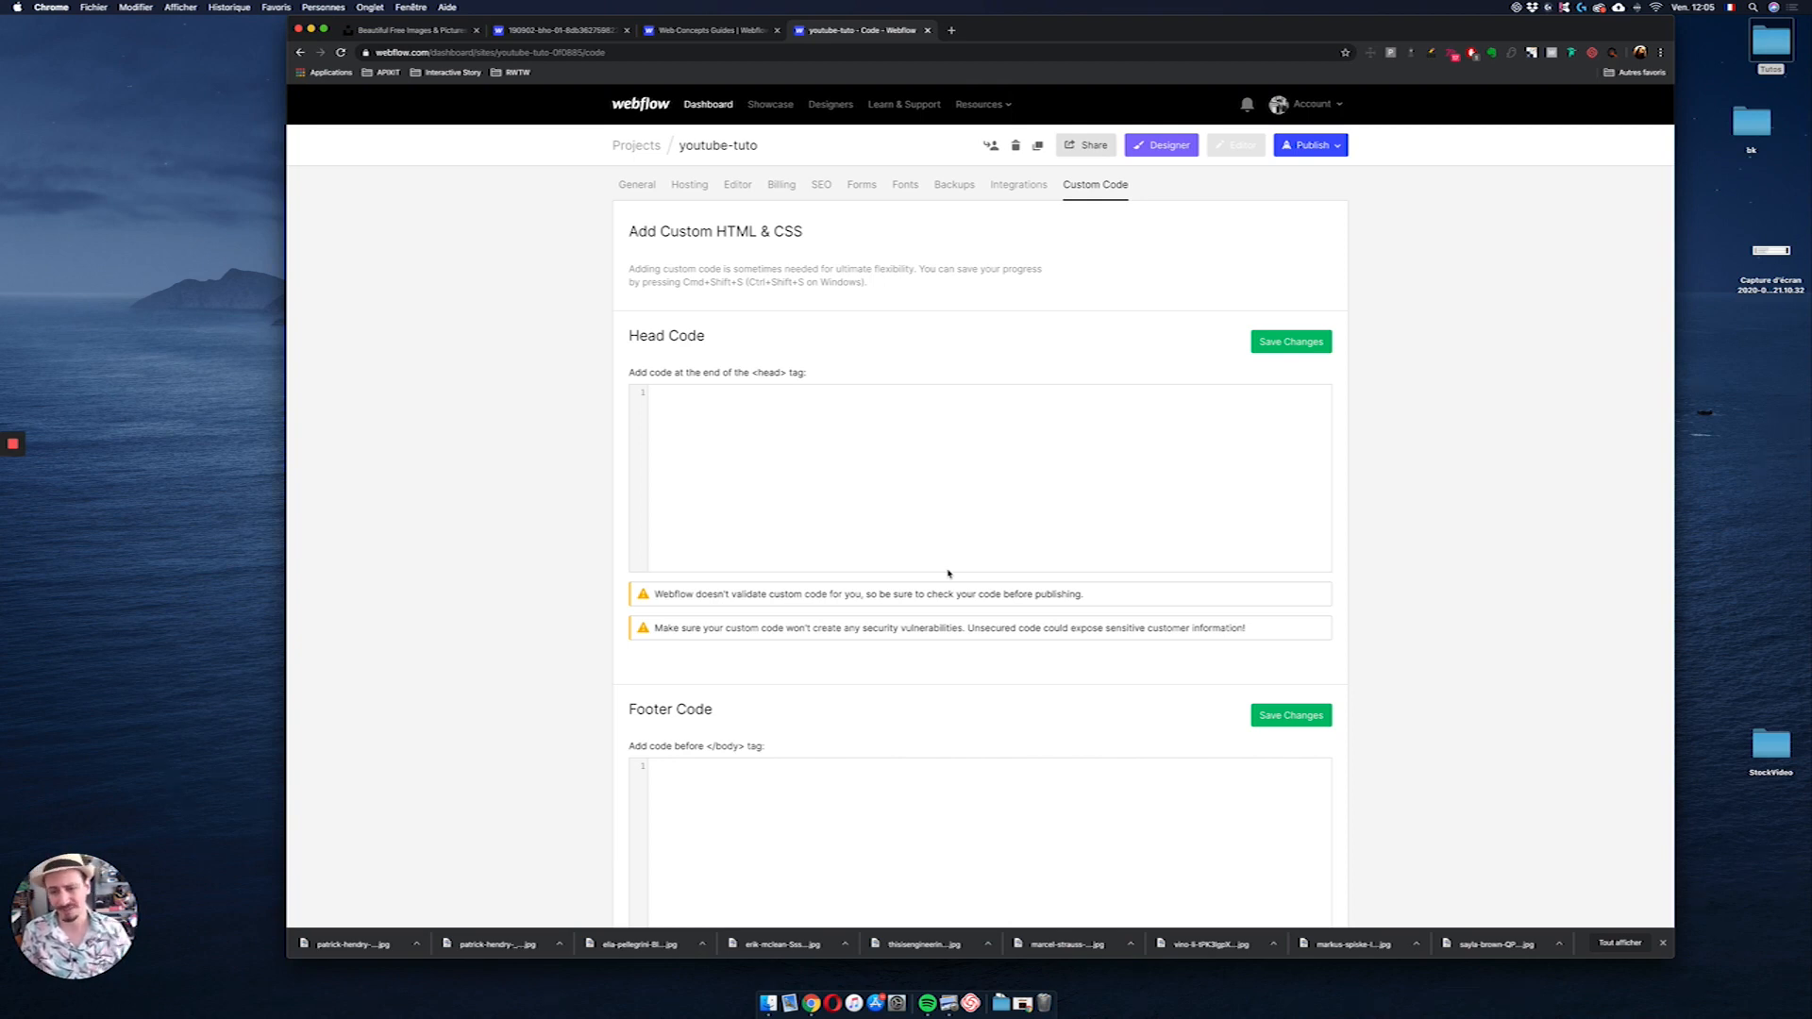
scroll(948, 572, down, 2)
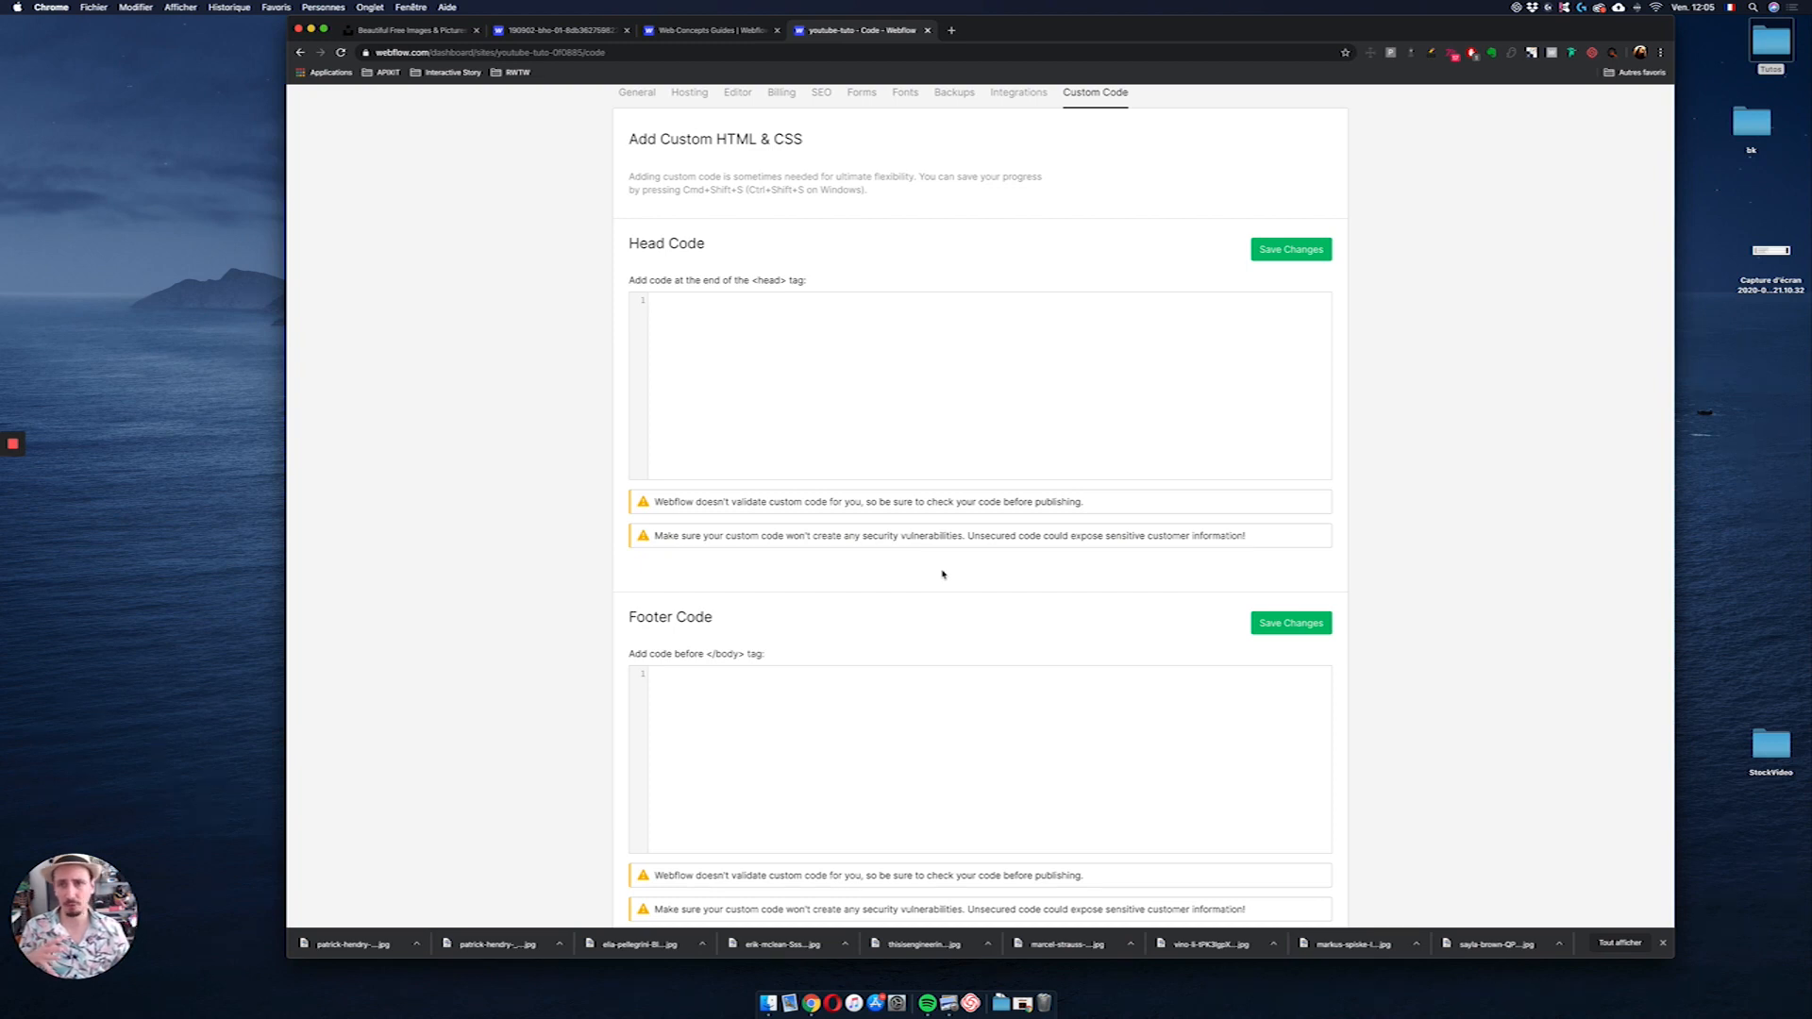
scroll(942, 574, down, 10)
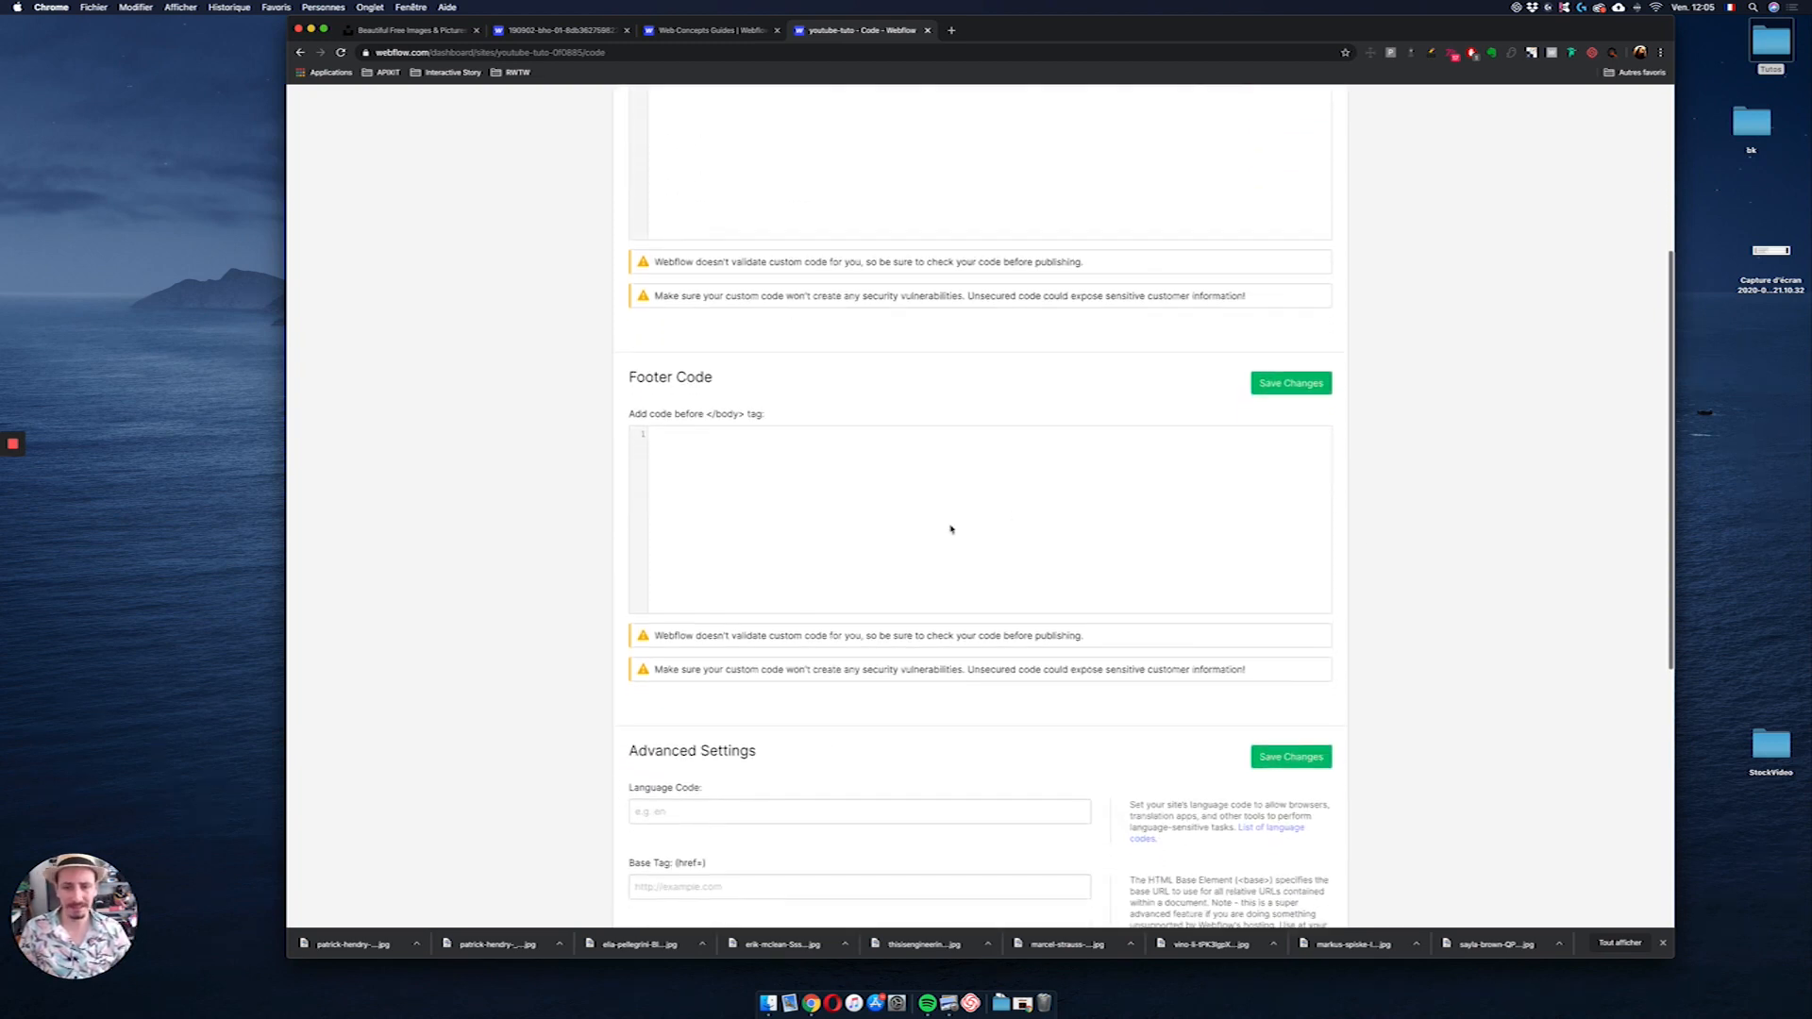
scroll(1129, 452, up, 7)
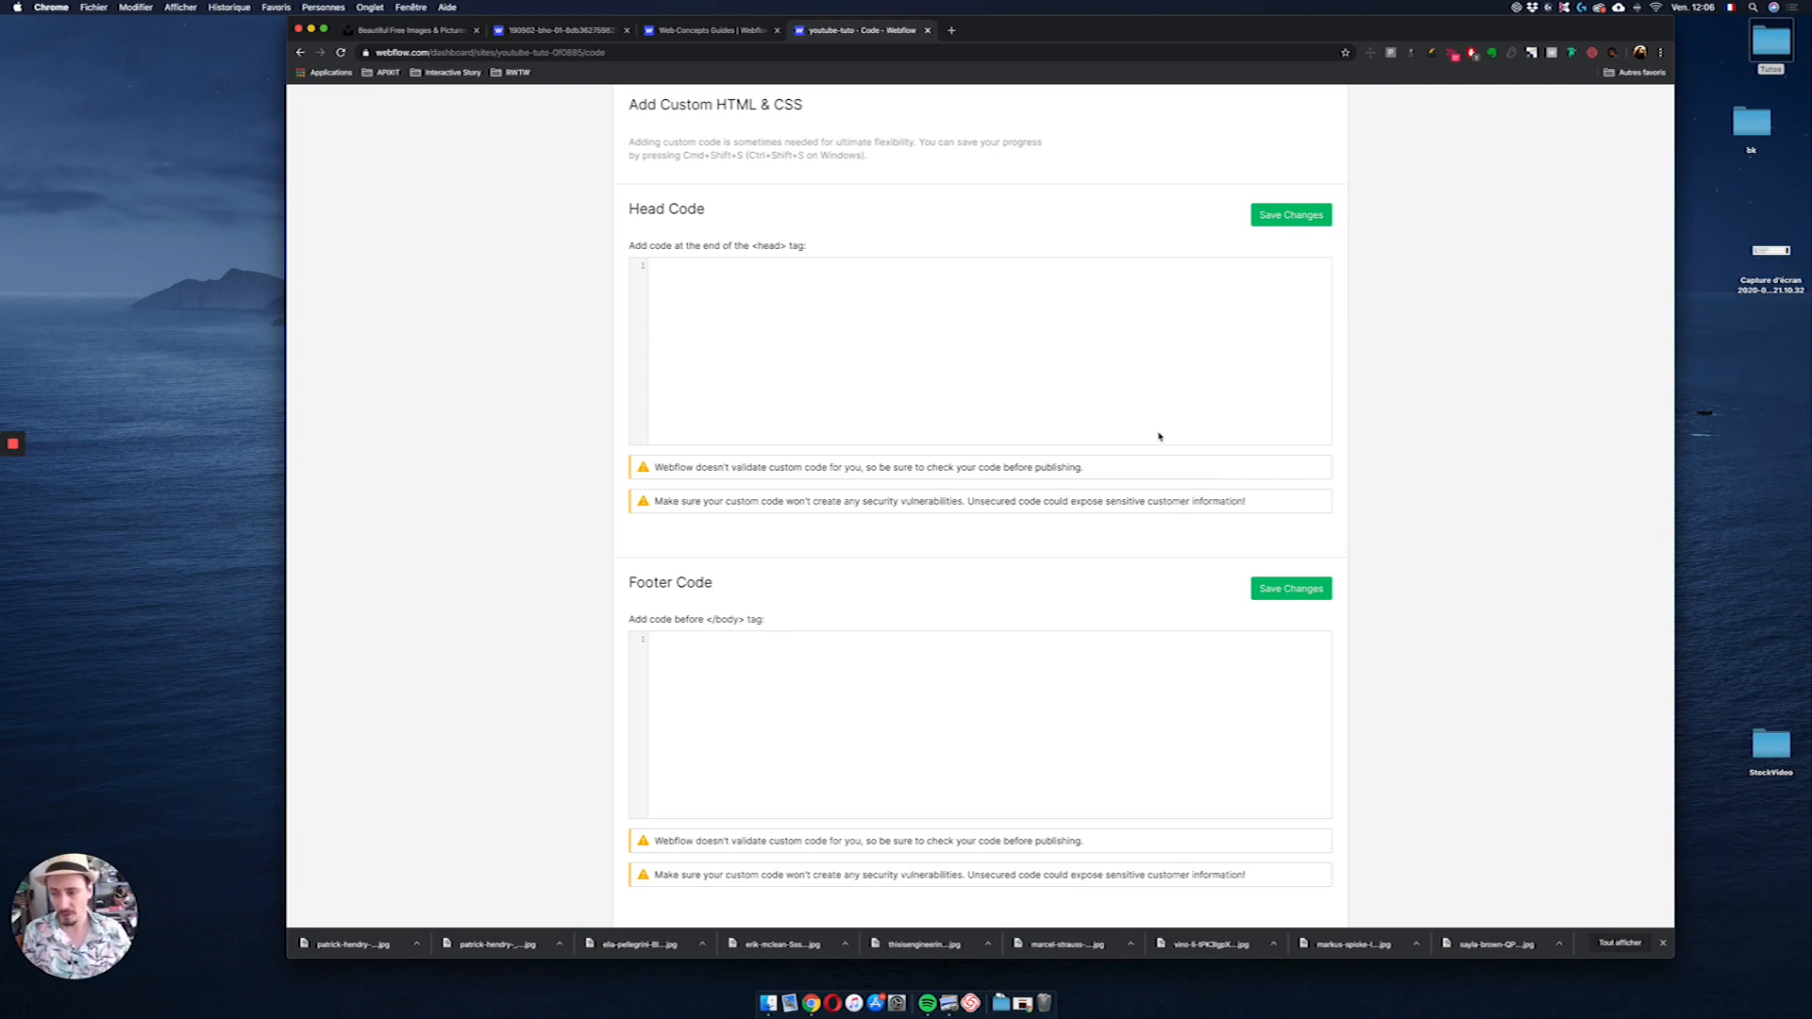
scroll(1159, 436, up, 3)
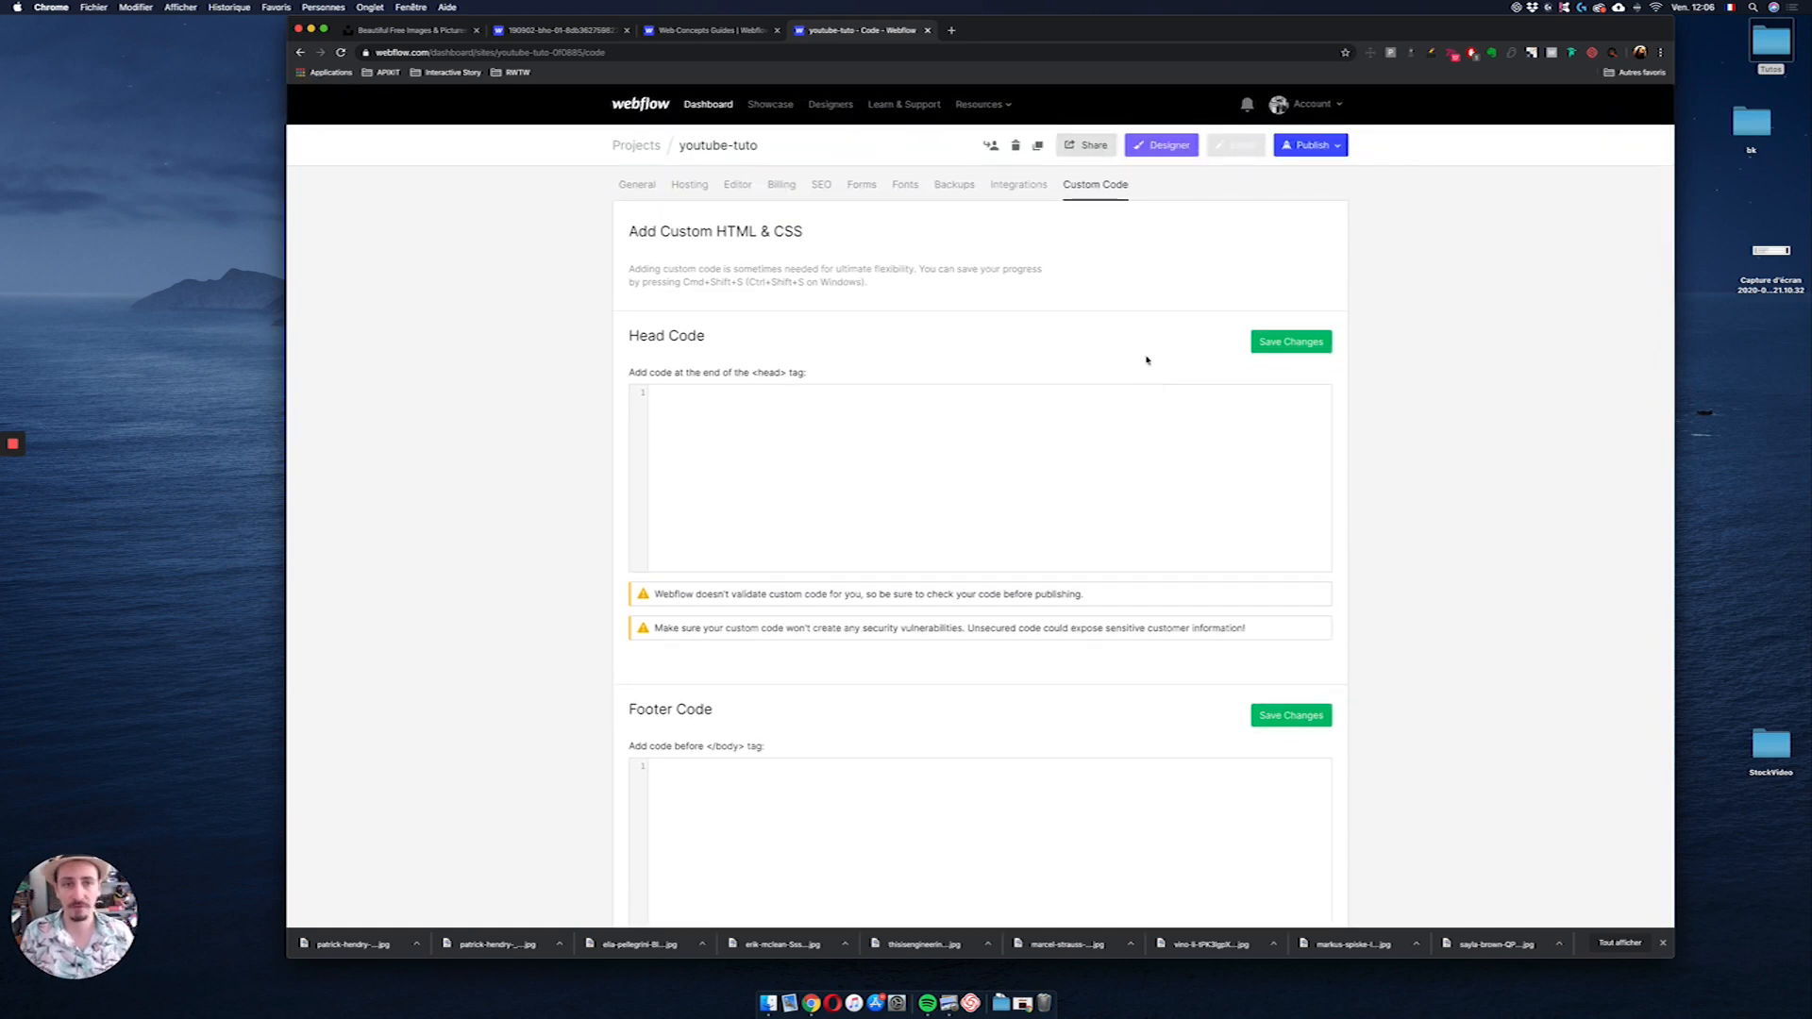